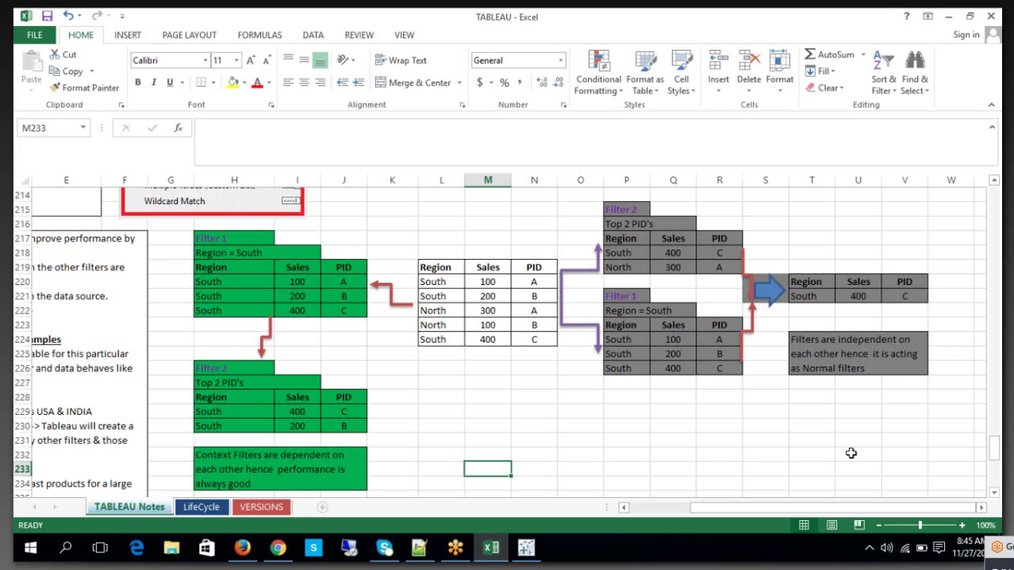
- Review the first Context Filters note in B217 about improving performance on a large data source
left_click(656, 511)
left_click_drag(656, 512, 647, 512)
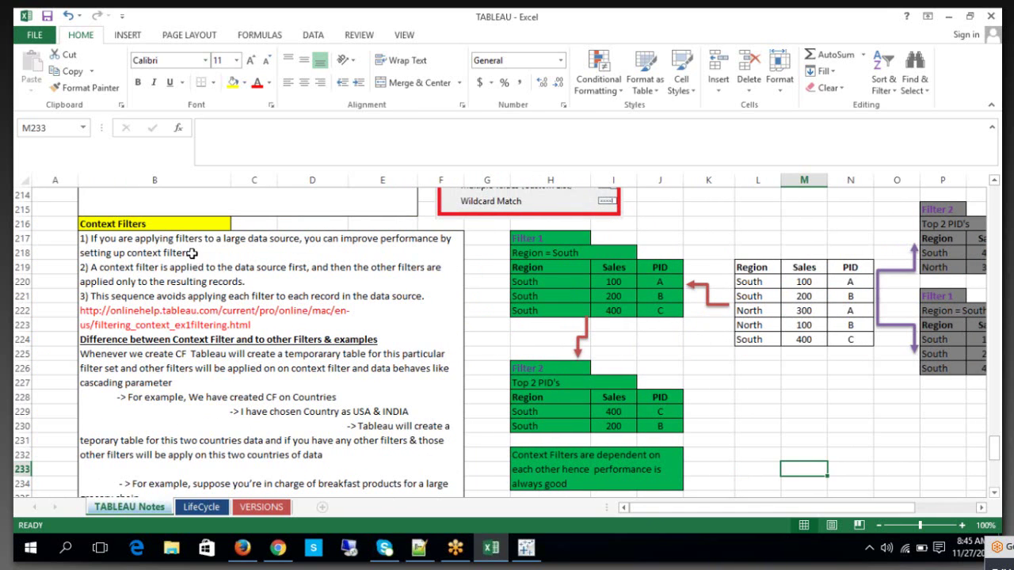
double_click(196, 254)
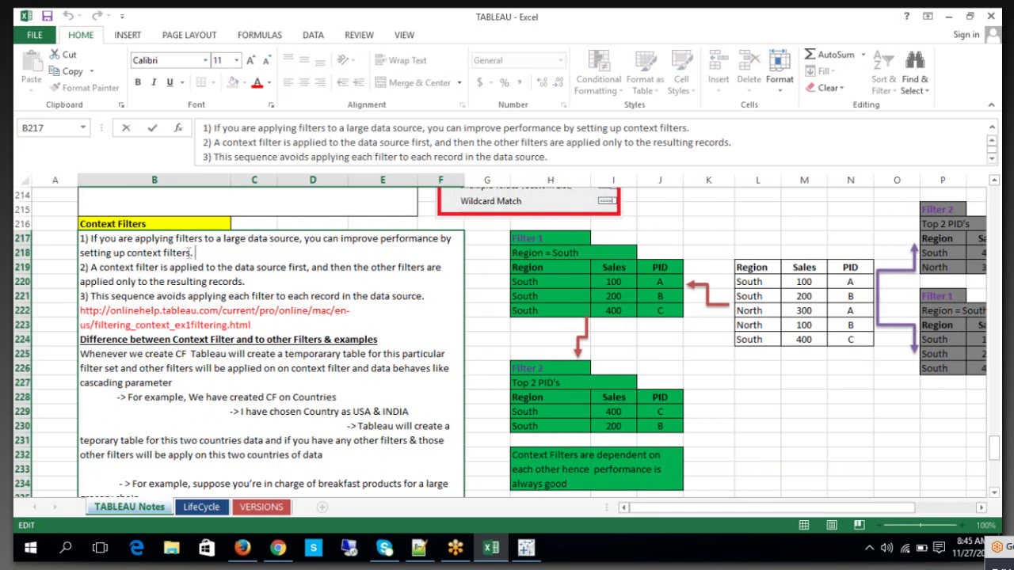
left_click_drag(192, 254, 90, 238)
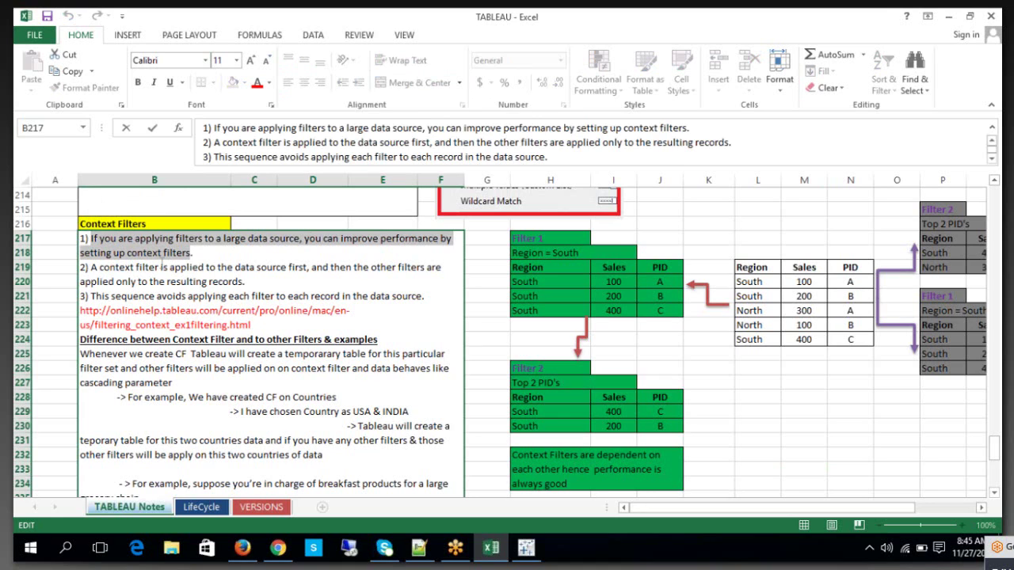
left_click_drag(128, 252, 192, 252)
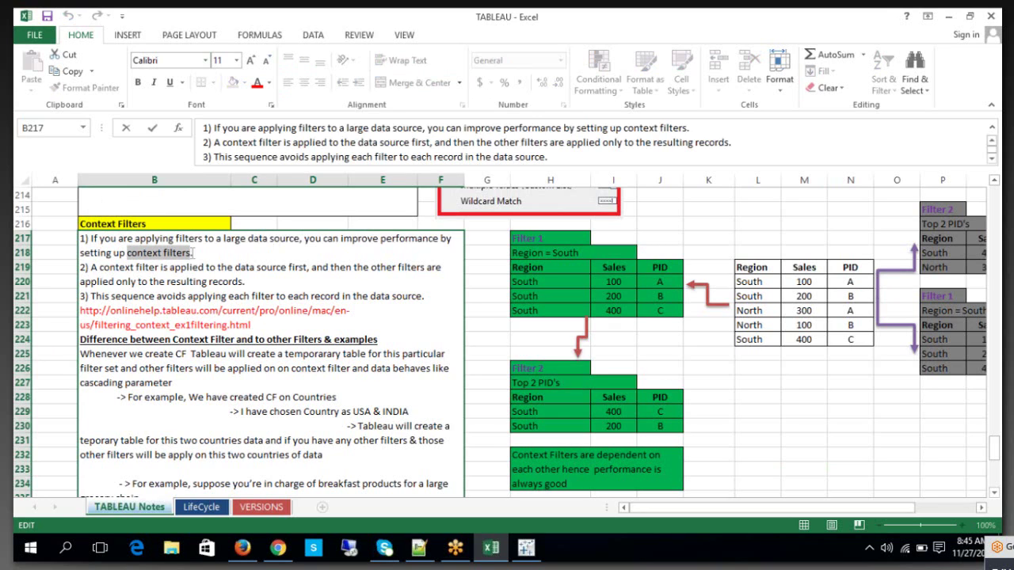
left_click_drag(191, 253, 127, 252)
left_click(752, 422)
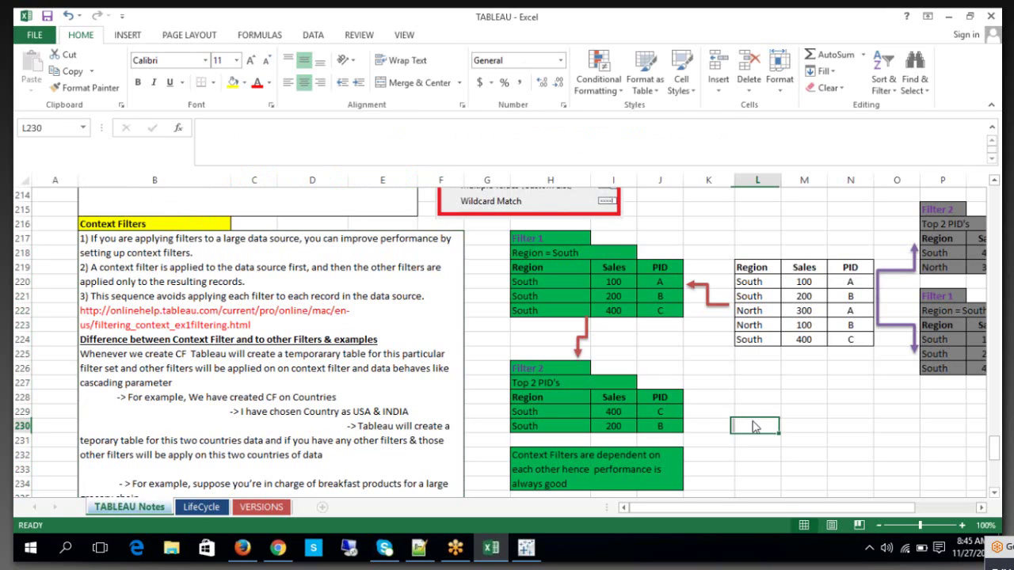
- Add a merged, centred, bold heading "Normal Filter" with yellow fill across S215:U215, above the grey filter example
left_click(981, 508)
left_click(981, 507)
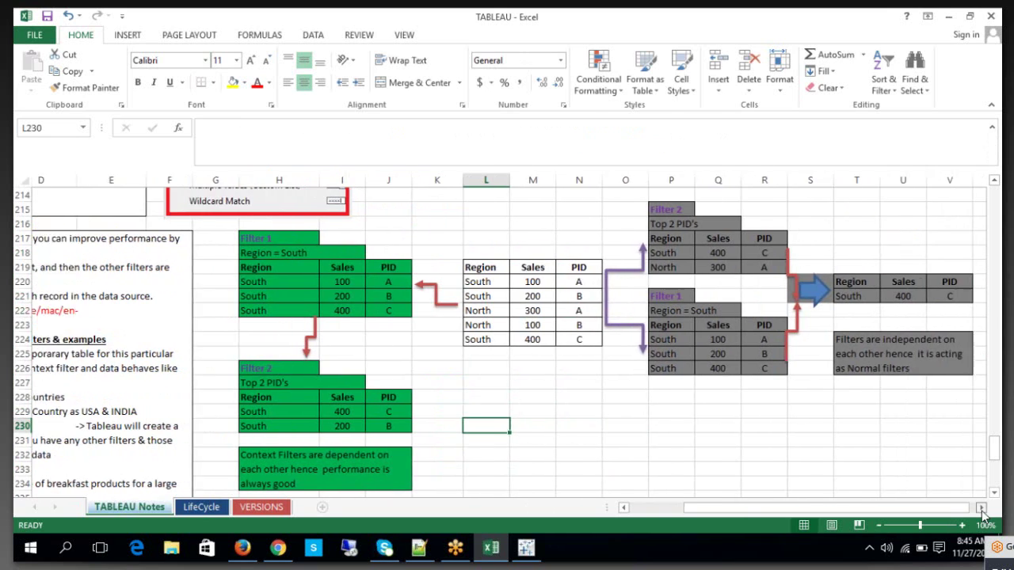
left_click(981, 508)
left_click_drag(765, 209, 868, 210)
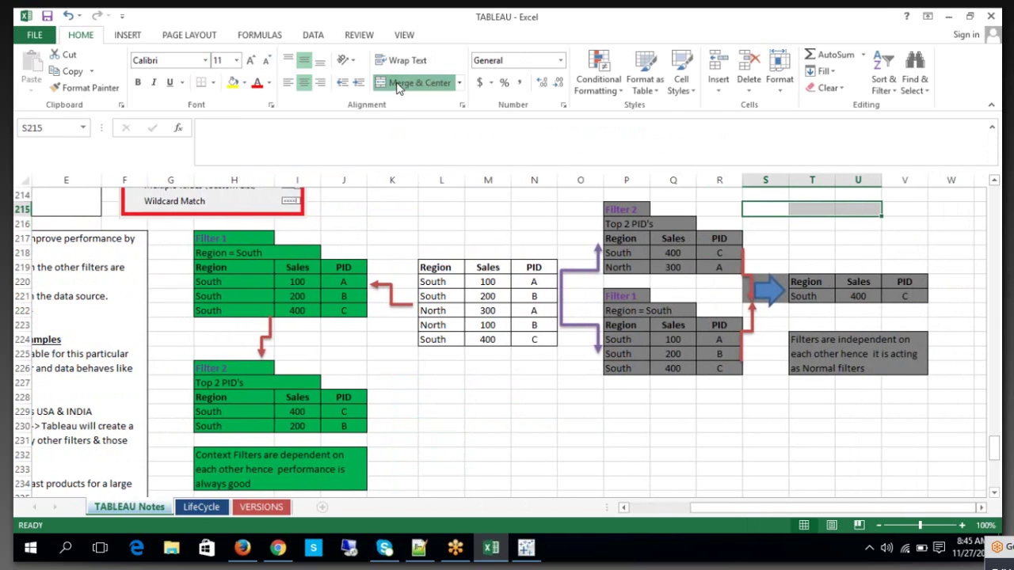
- Examine the Region, Sales and PID columns of the source table in L219:N224
left_click_drag(441, 267, 522, 261)
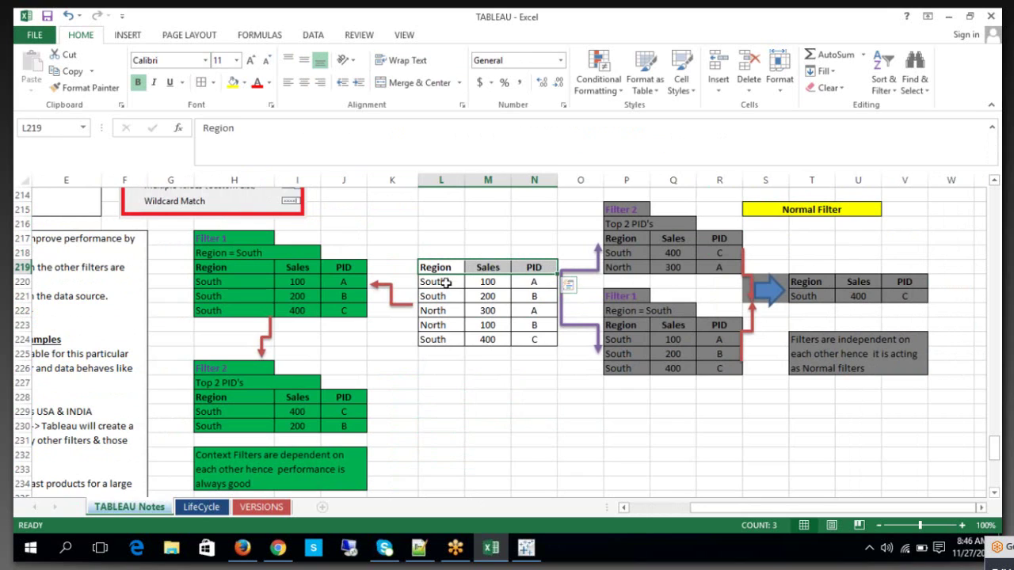
left_click_drag(446, 282, 495, 339)
left_click(453, 311)
left_click(456, 339)
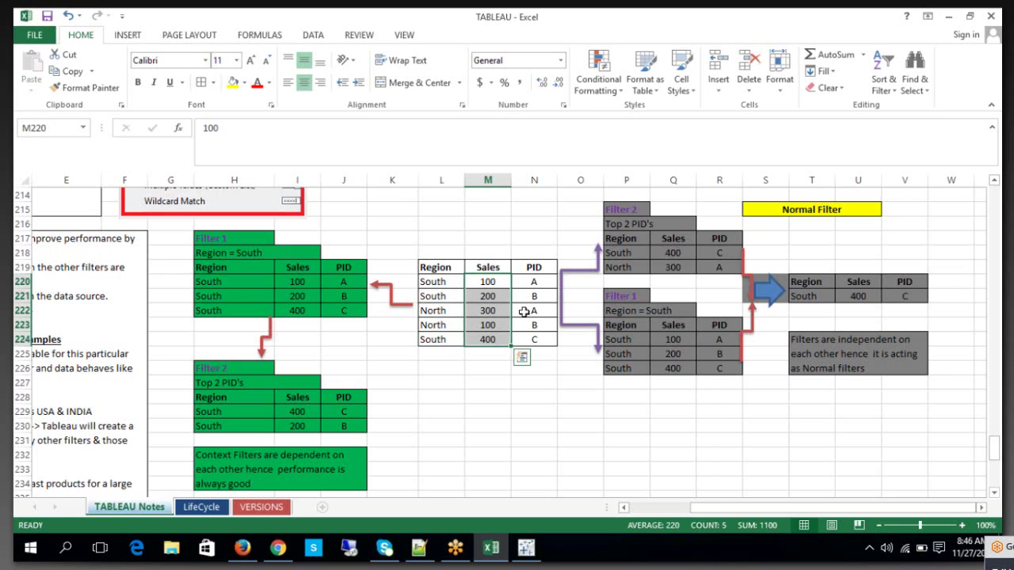
left_click_drag(530, 282, 537, 328)
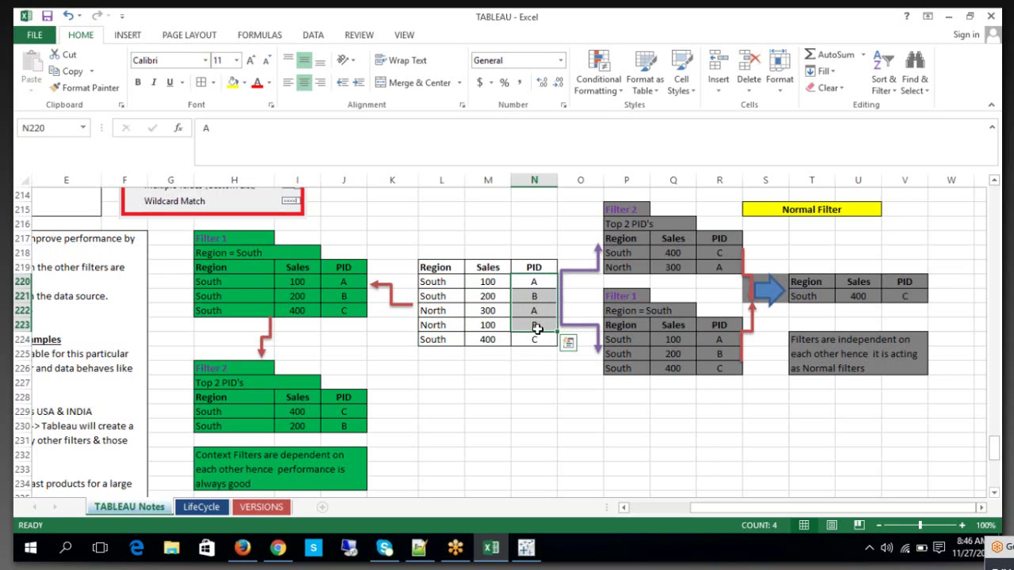
left_click(613, 436)
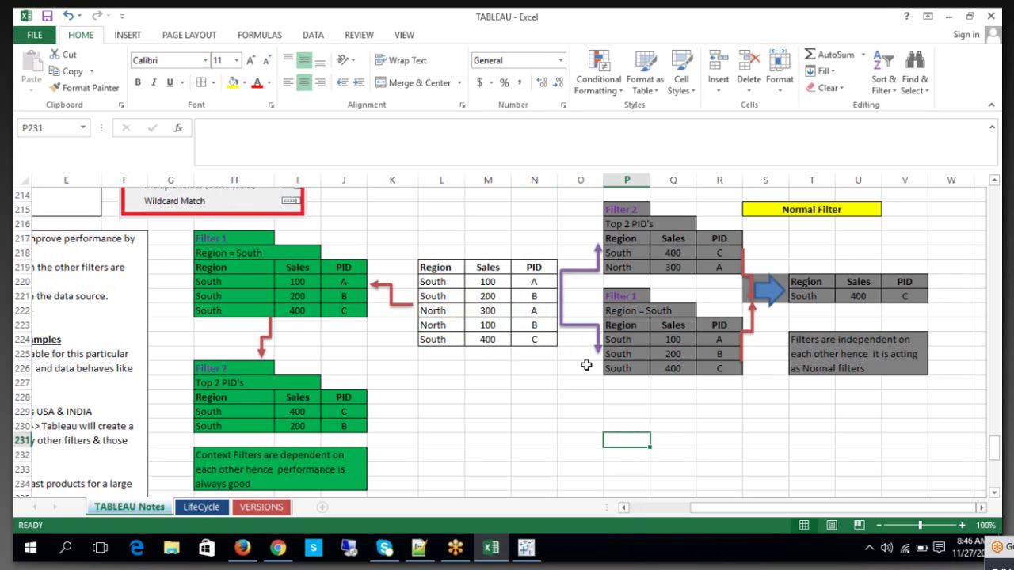
- Examine how the grey Filter 1 (Region = South) is applied to the source table, comparing the North rows with its output in P223:R226
left_click(627, 315)
left_click(624, 299)
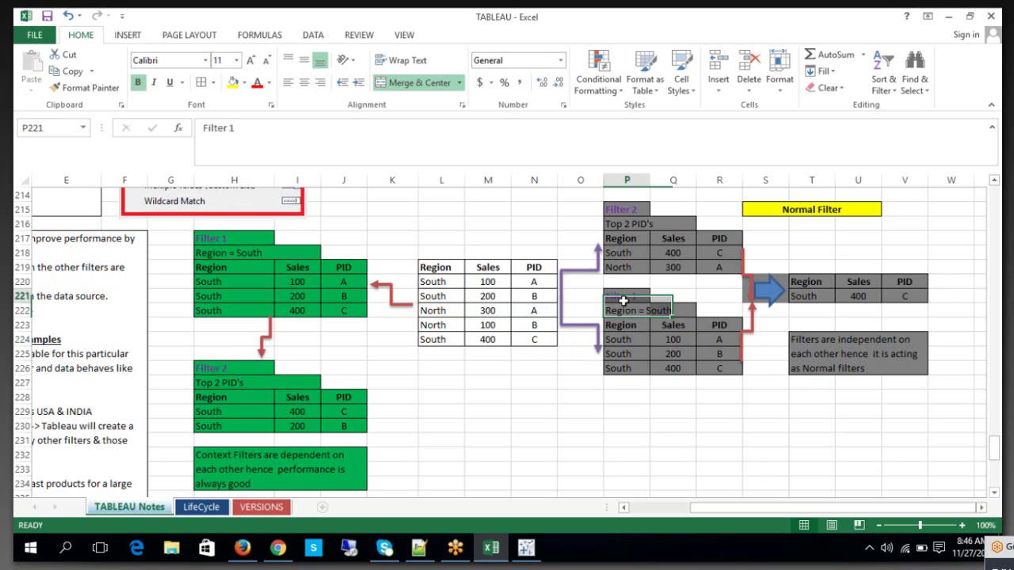
left_click(673, 310)
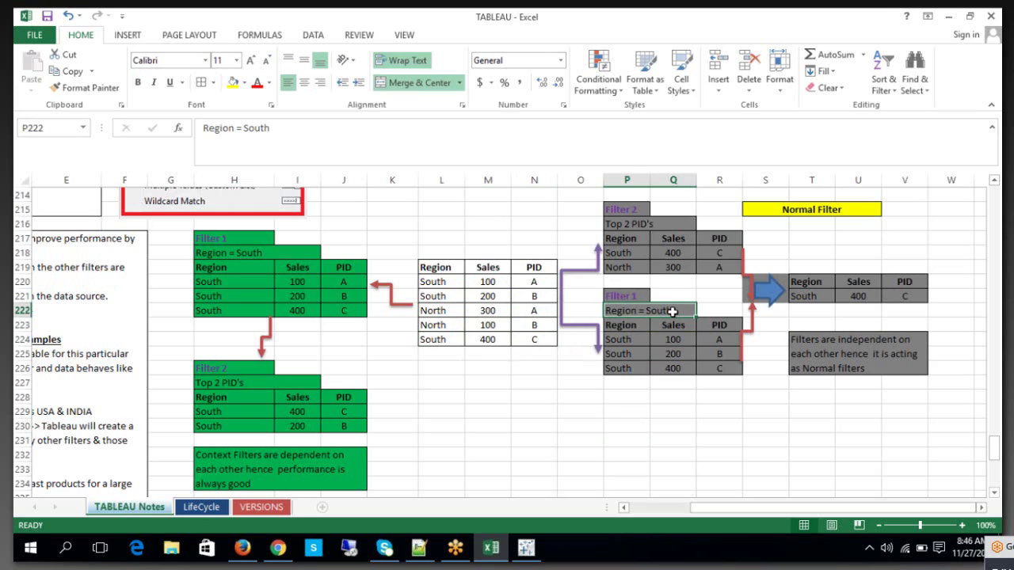
left_click(584, 324)
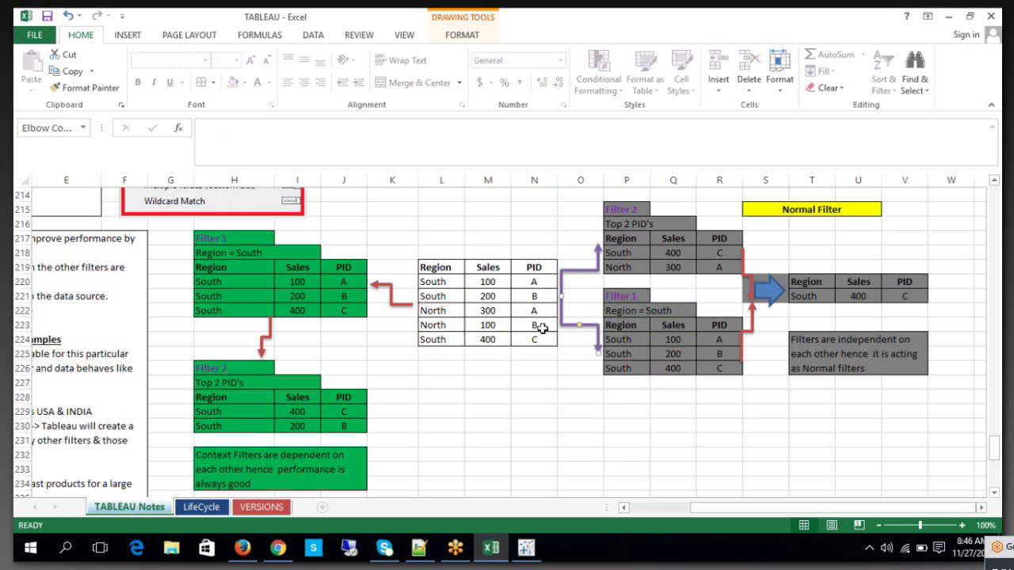
left_click(636, 296)
left_click(662, 314)
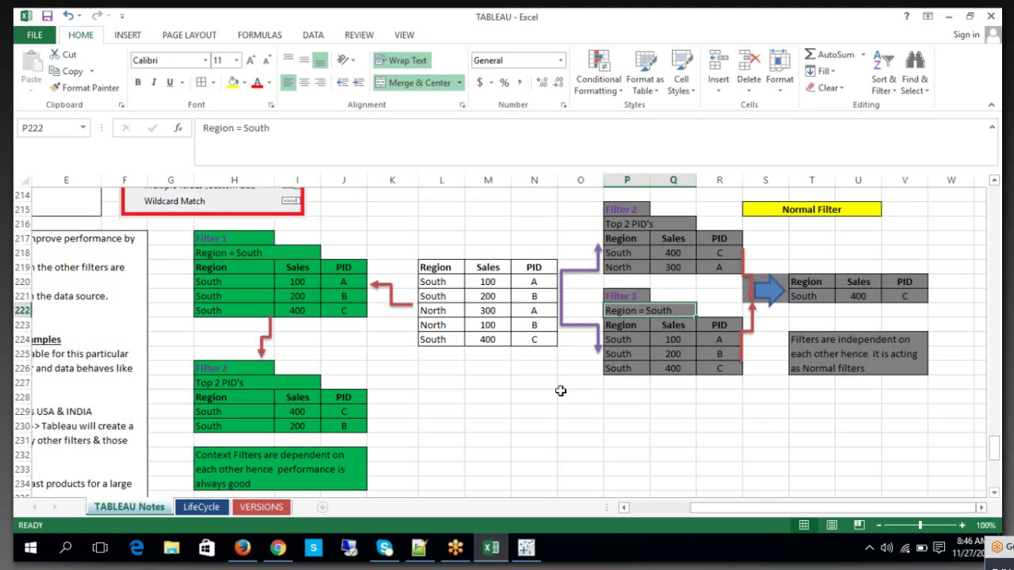
left_click(546, 386)
left_click_drag(430, 310, 534, 324)
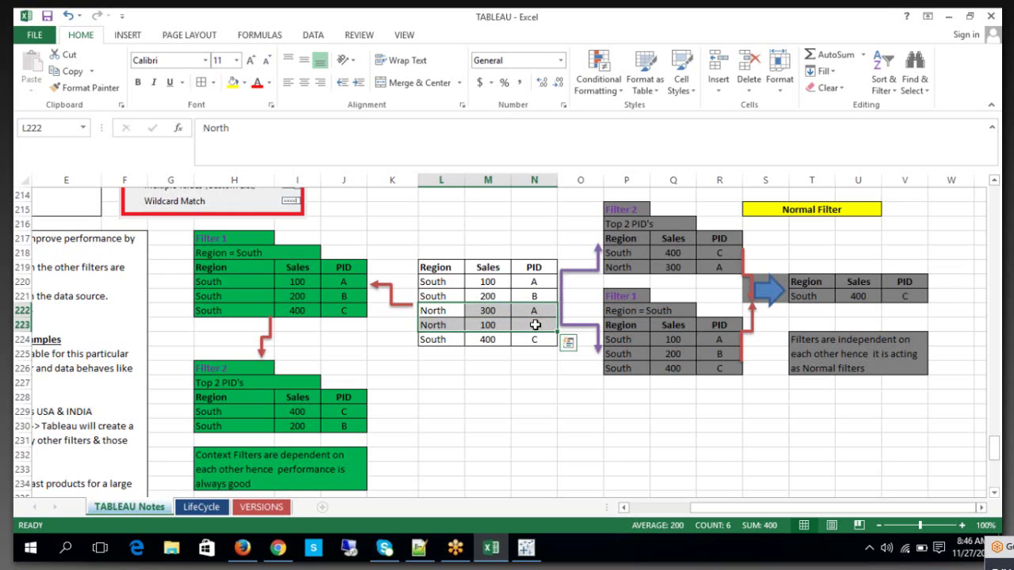
left_click_drag(628, 340, 708, 380)
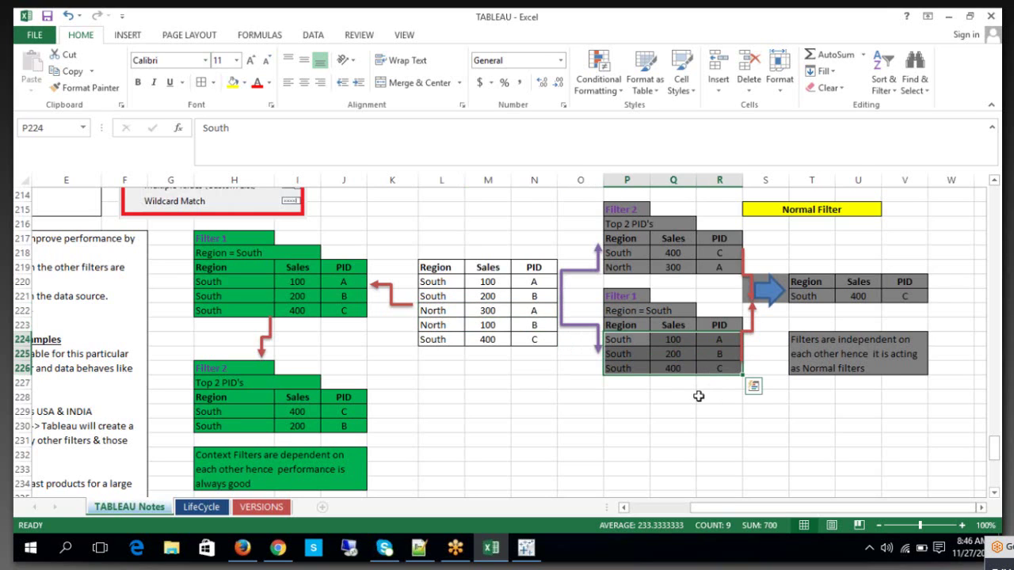
left_click(539, 296)
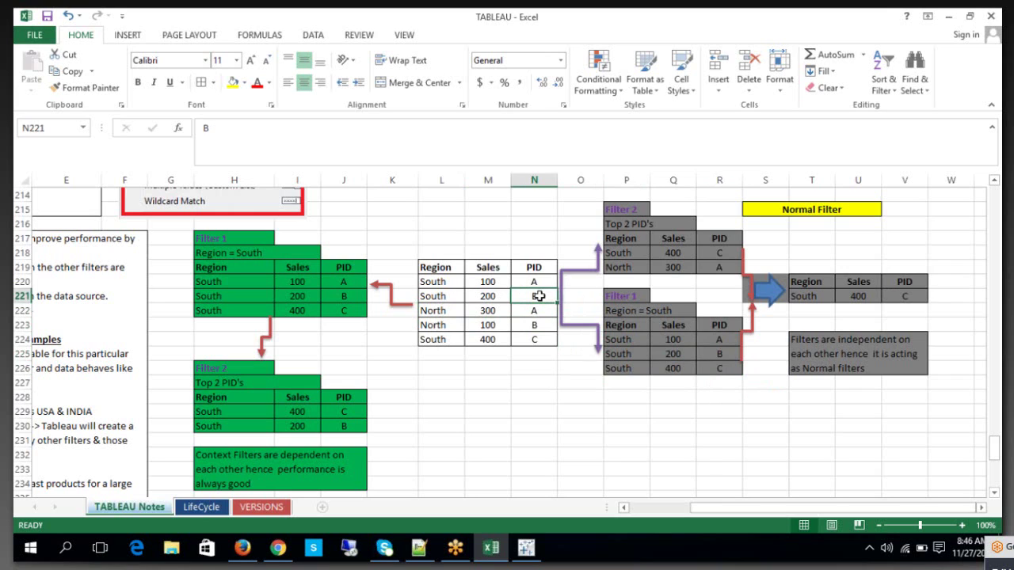
left_click(631, 300)
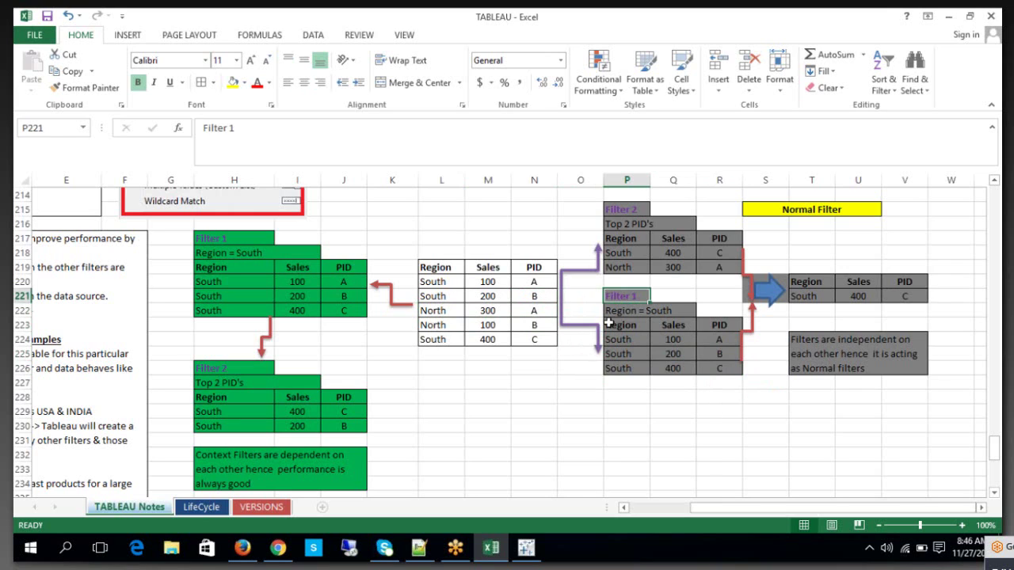
left_click_drag(626, 325, 712, 378)
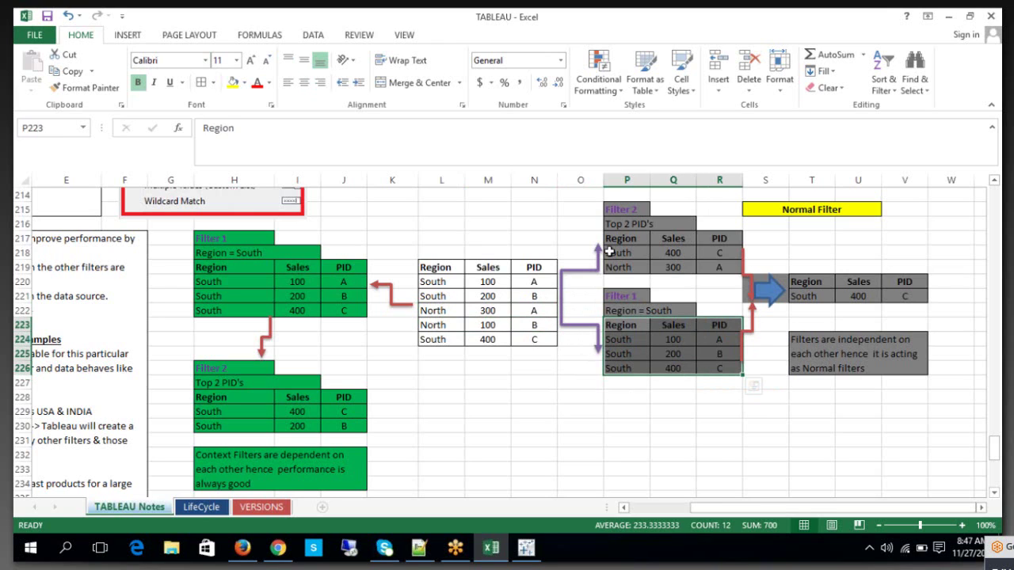
- Examine how the grey Filter 2 (Top 2 PID's) picks source rows by Sales, comparing them with its output in P218:R219
left_click(666, 227)
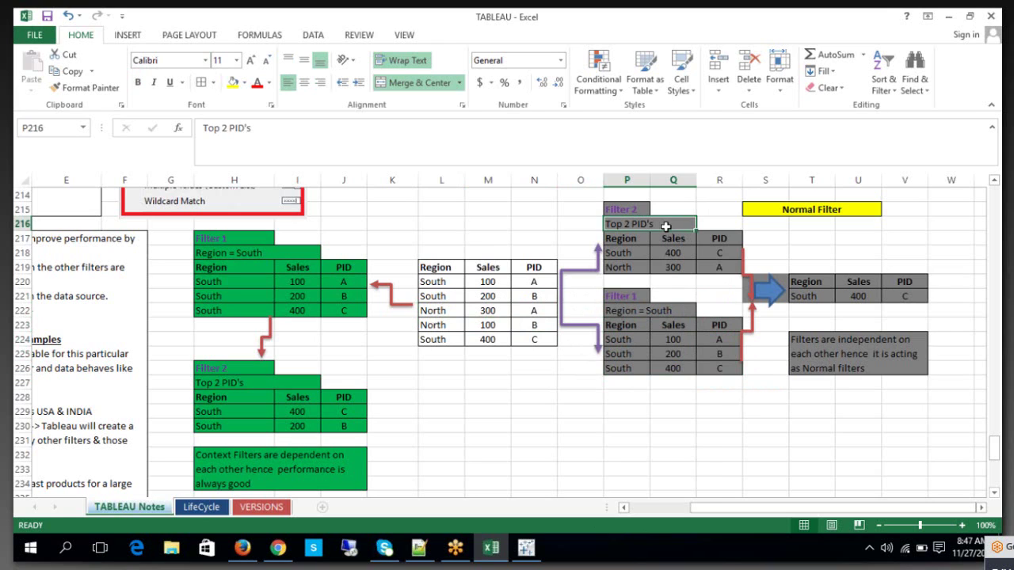
left_click(545, 265)
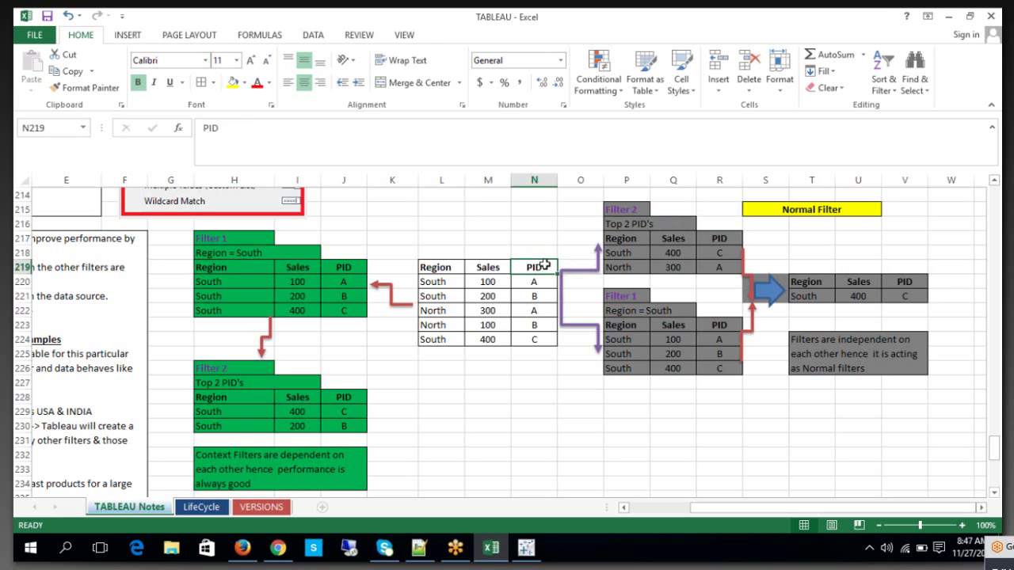
left_click(500, 339)
left_click(502, 310)
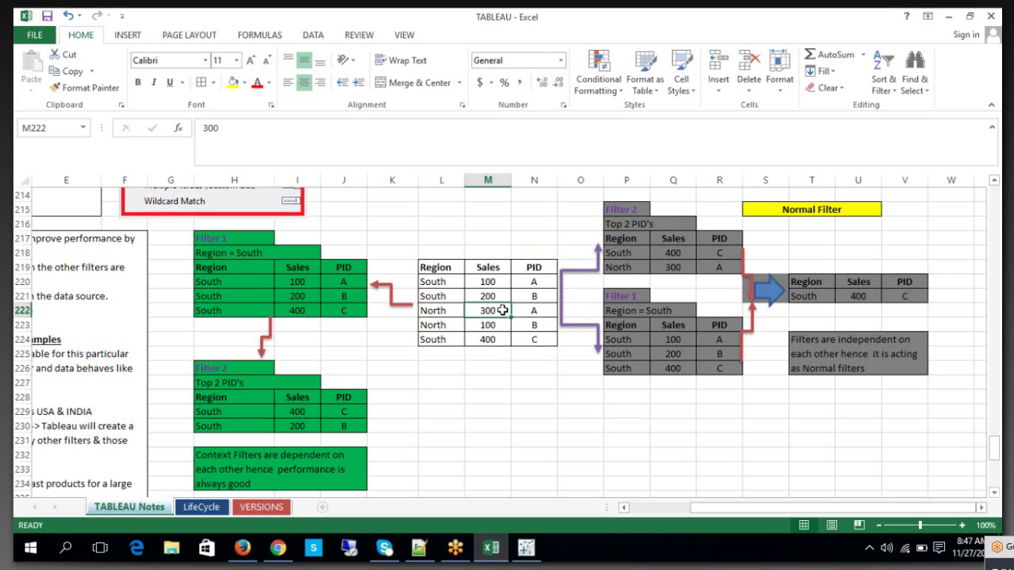
left_click_drag(440, 310, 525, 311)
left_click_drag(447, 339, 531, 341)
left_click_drag(621, 252, 710, 267)
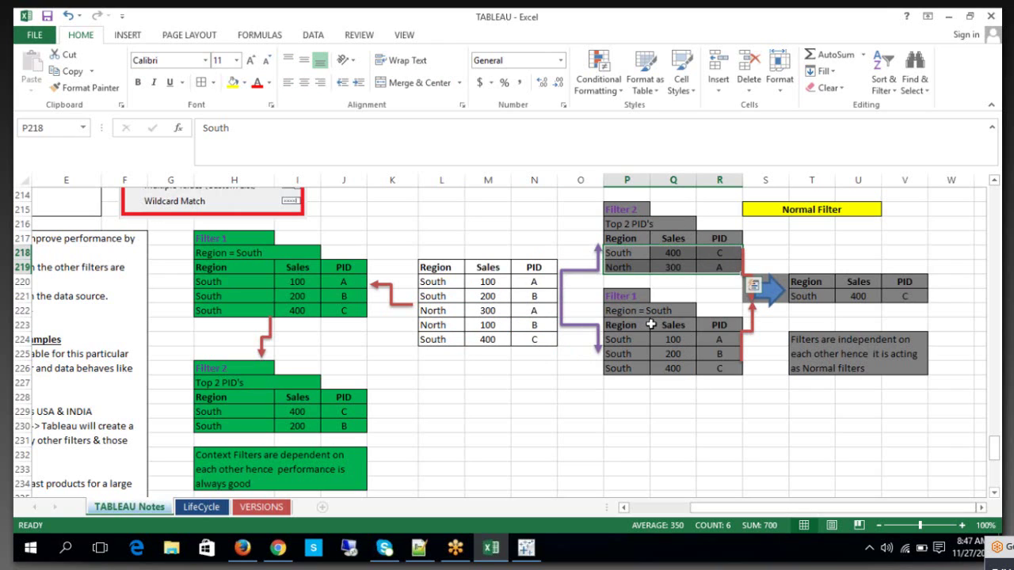
left_click(535, 284)
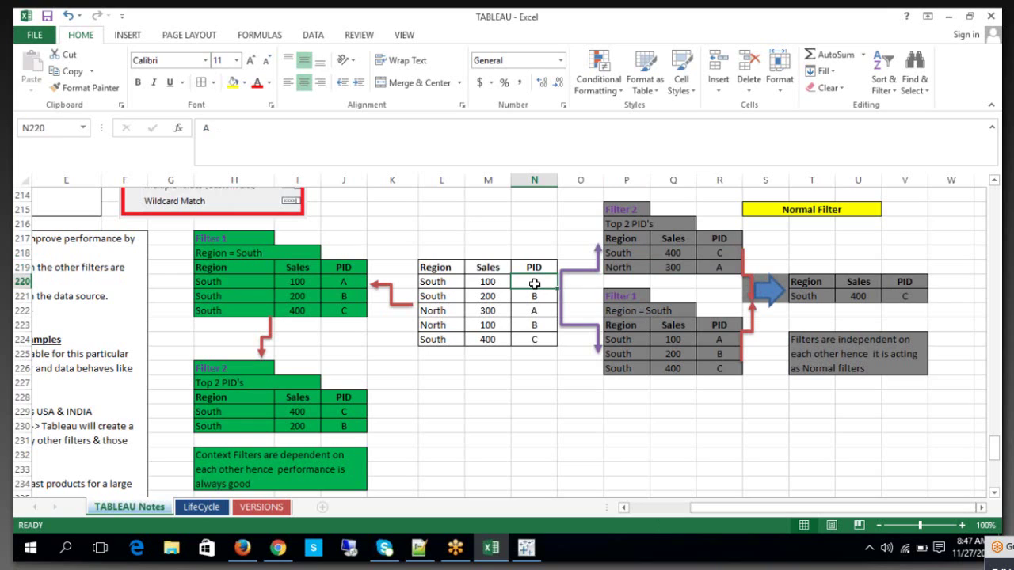
left_click(706, 437)
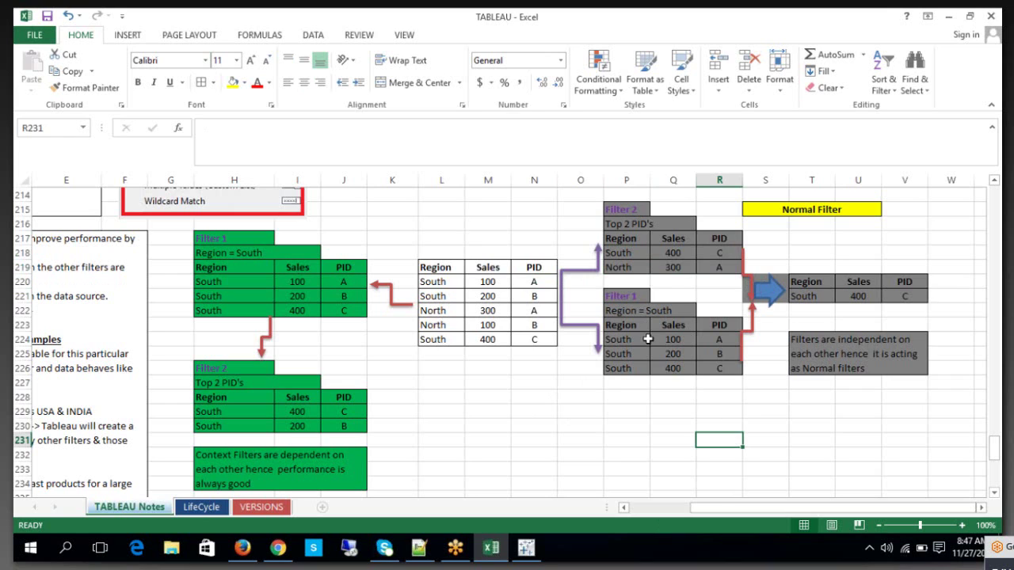
- Compare the independent outputs of the grey Filter 1 and Filter 2 with the combined result table in T220:V221
left_click(581, 265)
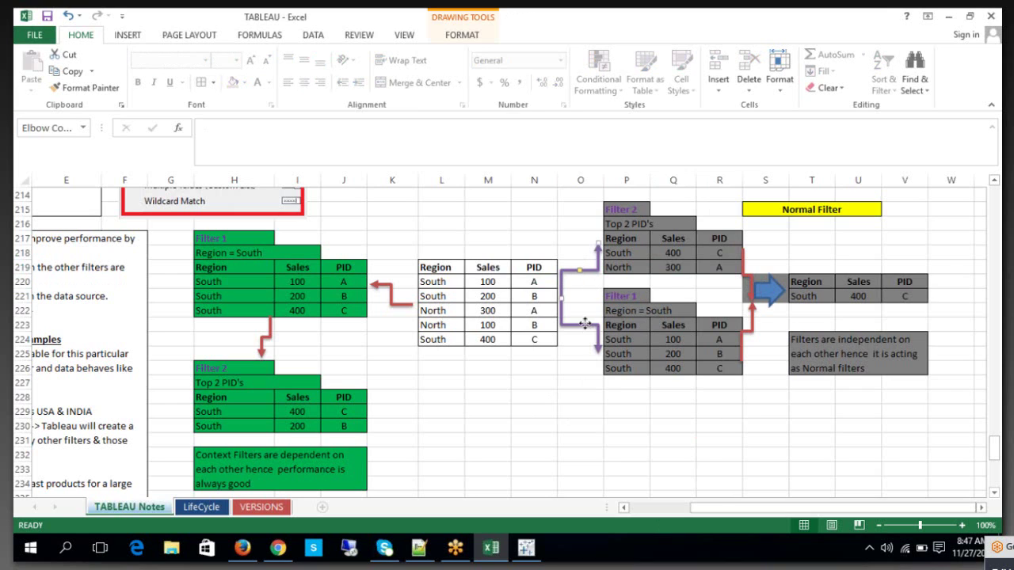
left_click(701, 412)
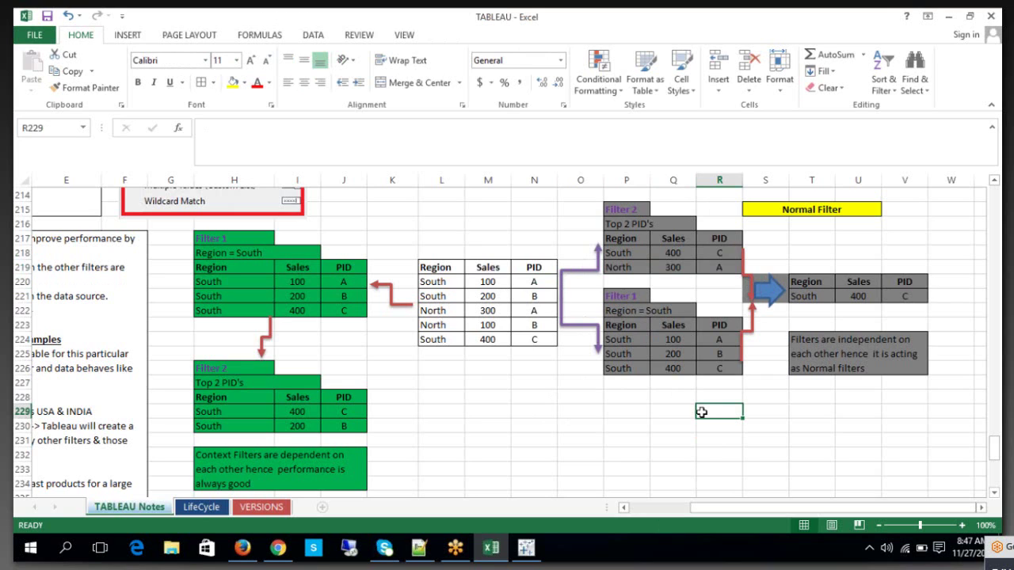
left_click(637, 224)
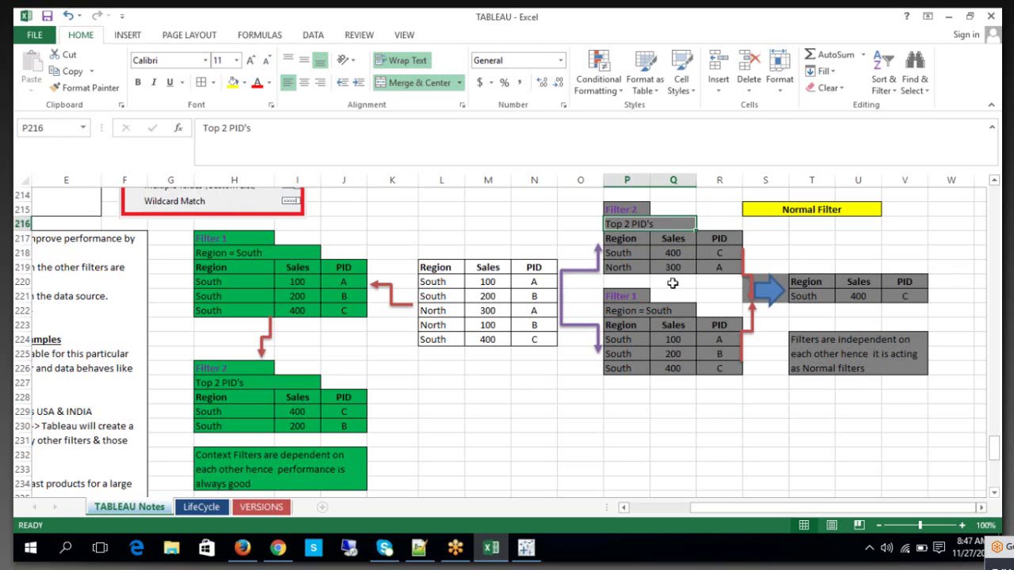
left_click(659, 238)
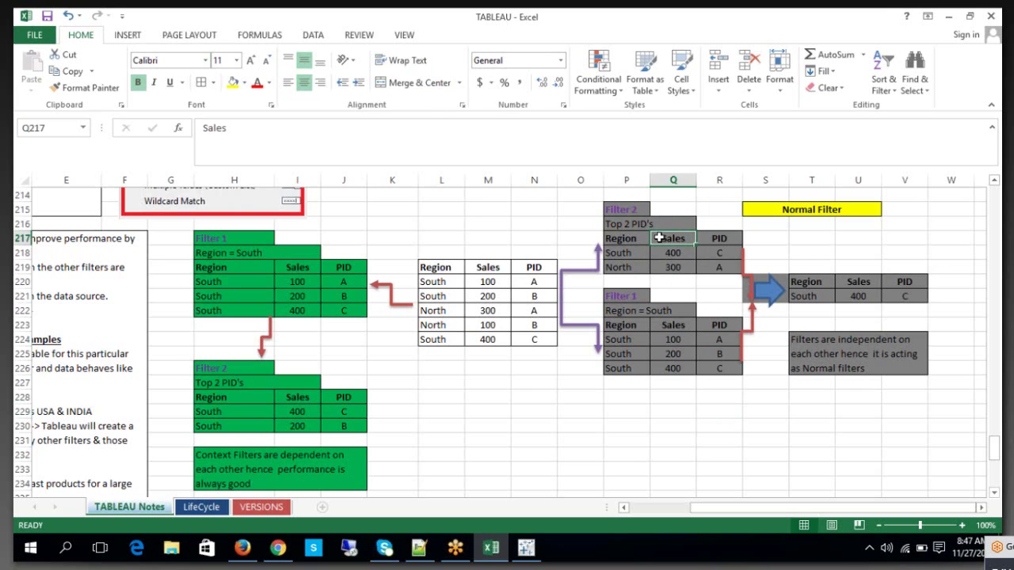
left_click(670, 342)
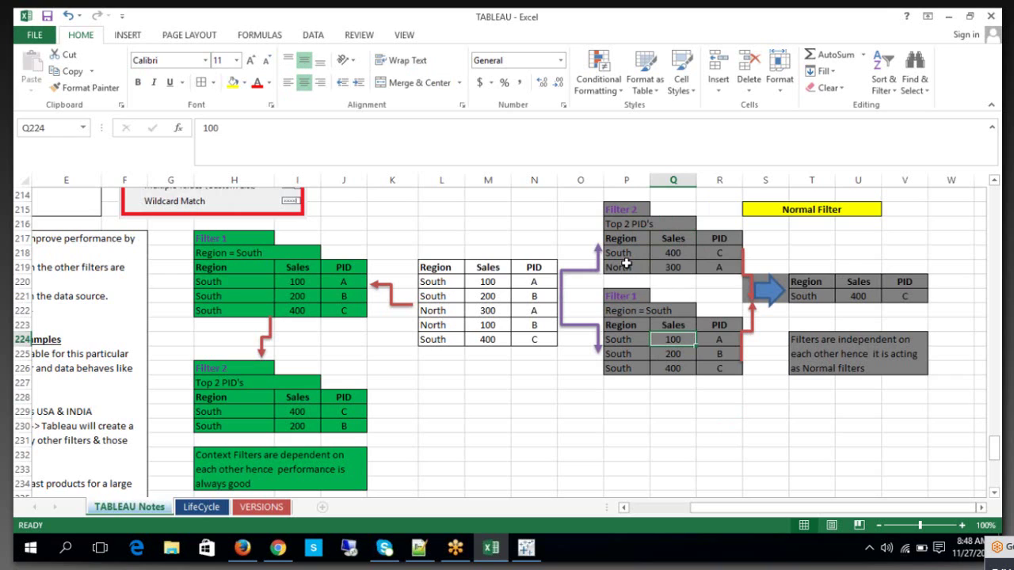
left_click_drag(907, 281, 812, 301)
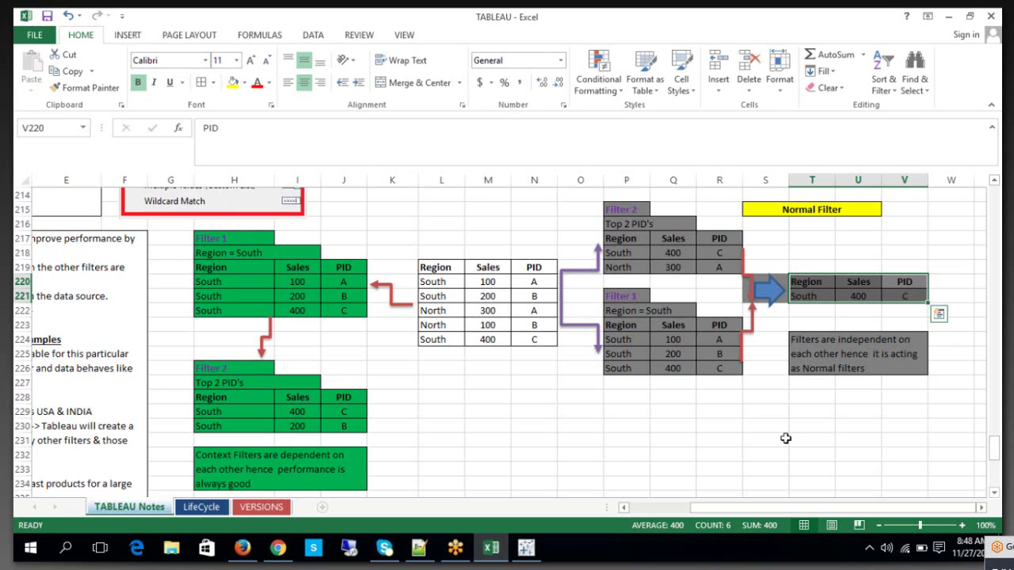
- Examine how rows of the source table in L219:N224 feed separately into the two grey normal filters
left_click(598, 271)
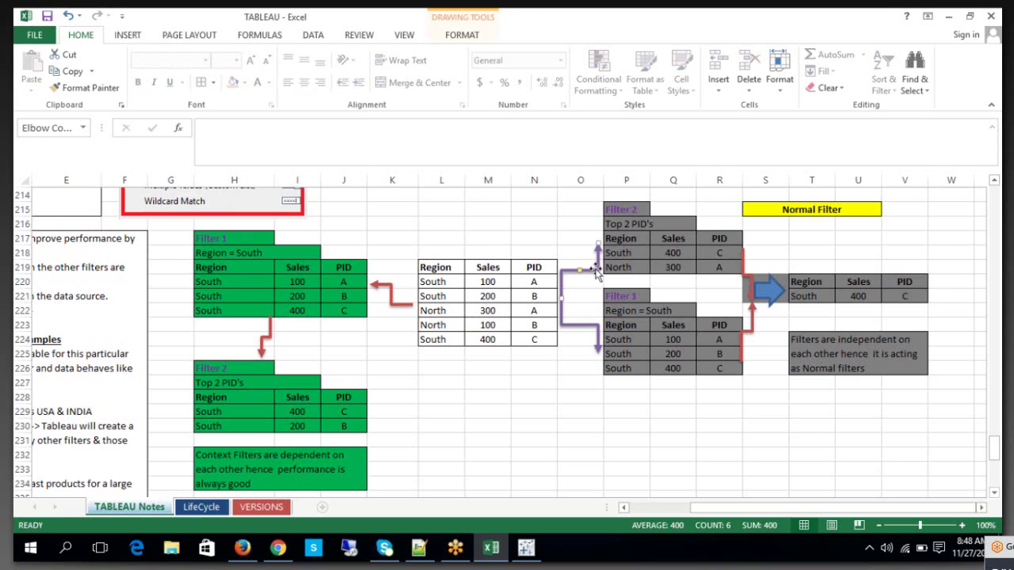
left_click_drag(447, 282, 548, 272)
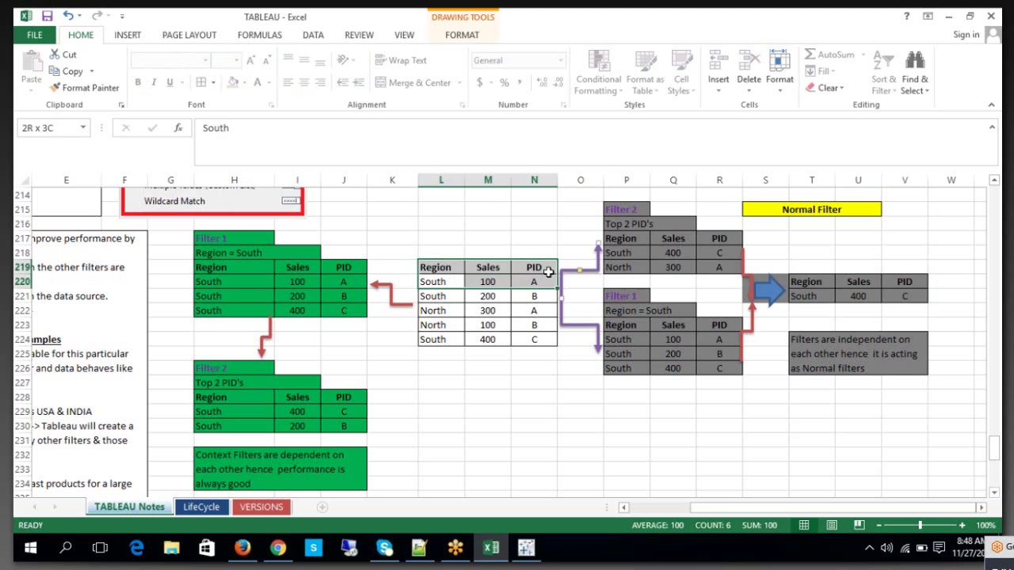
left_click_drag(435, 297, 551, 293)
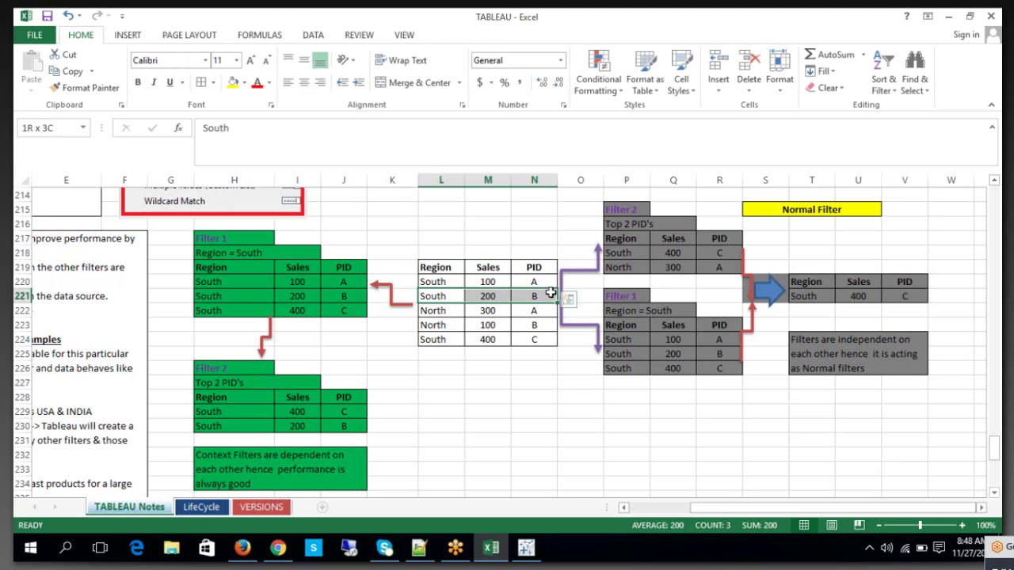
left_click(687, 412)
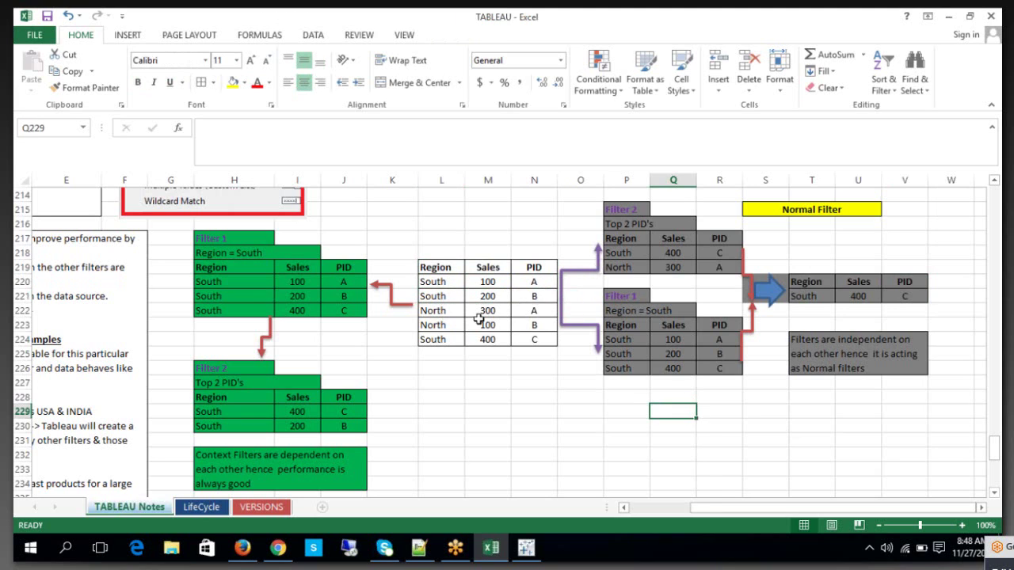
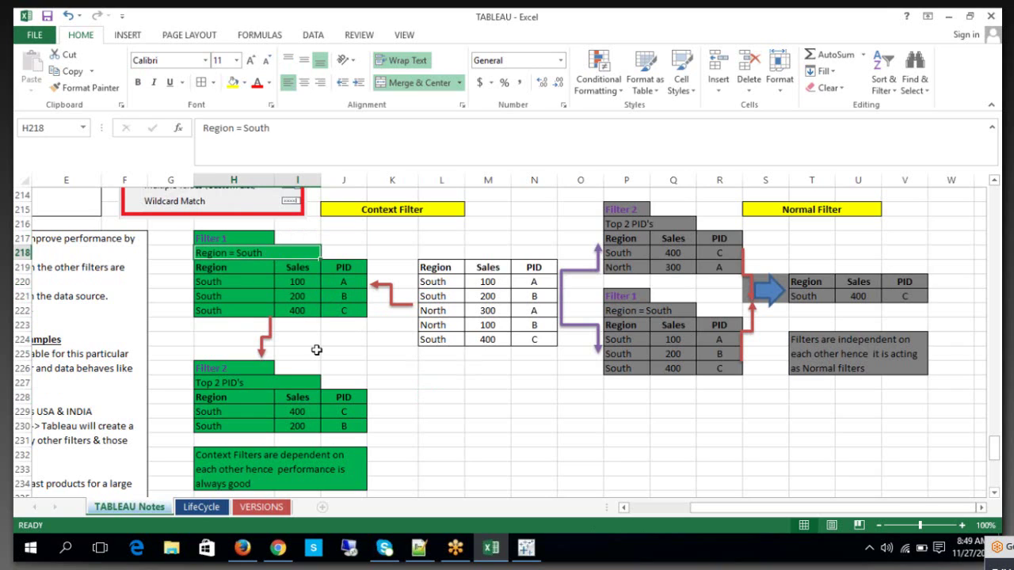
- Examine the green Filter 1 condition (Region = South) and how the green Filter 2 (Top 2 PID's) yields the rows in H229:J230
double_click(270, 252)
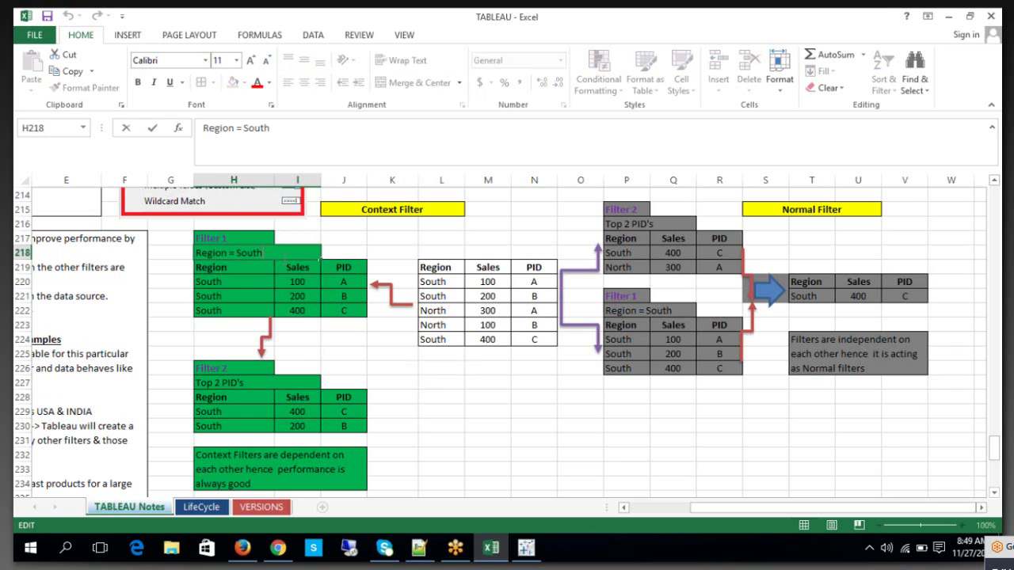
left_click_drag(271, 252, 166, 252)
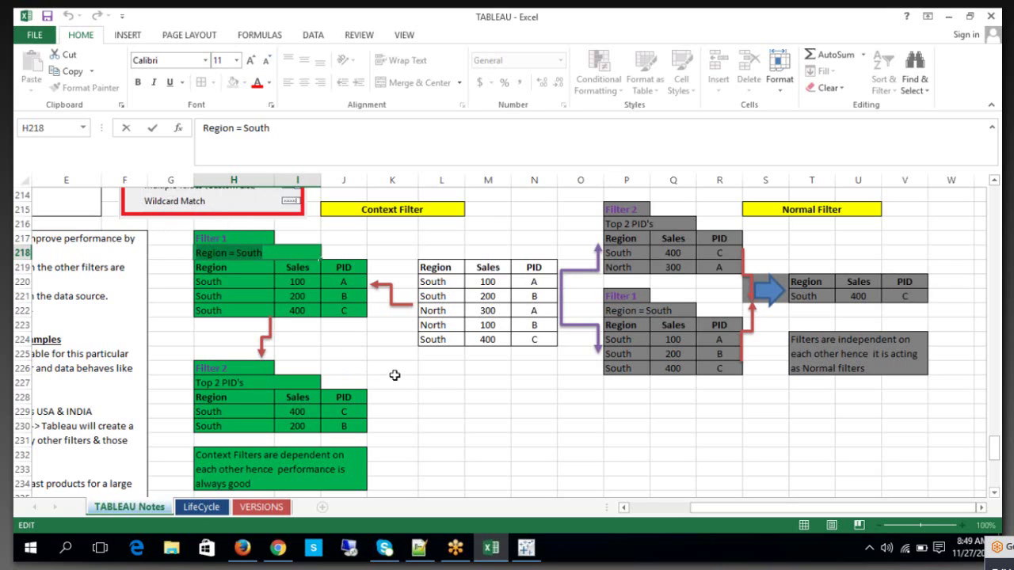
left_click(250, 385)
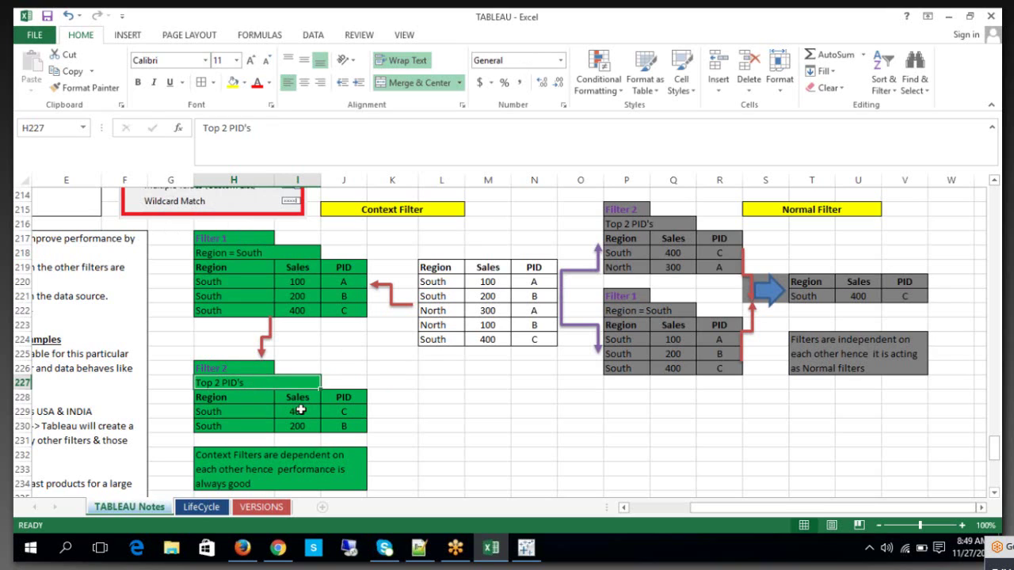
left_click(244, 369)
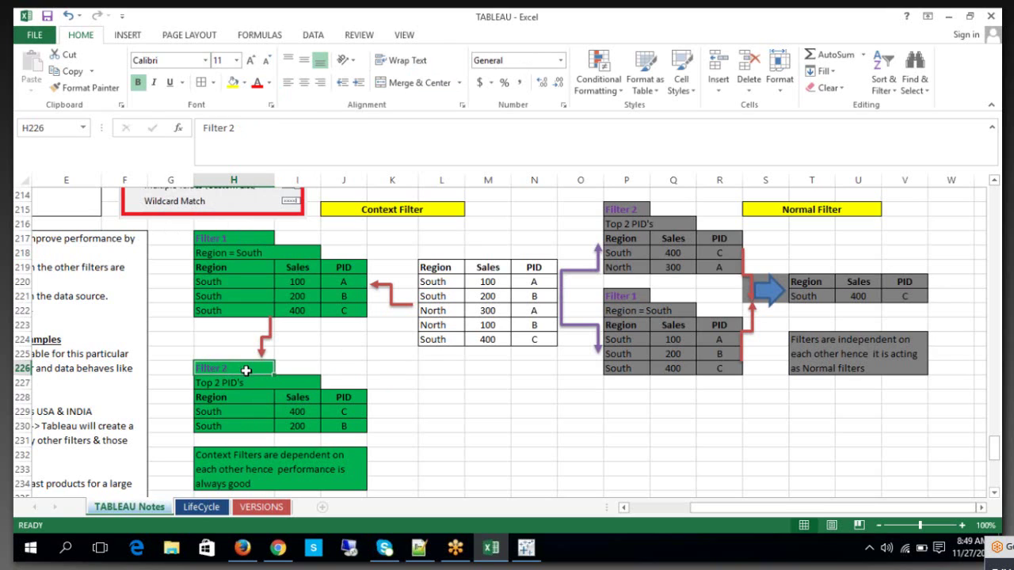
left_click(521, 269)
left_click(247, 399)
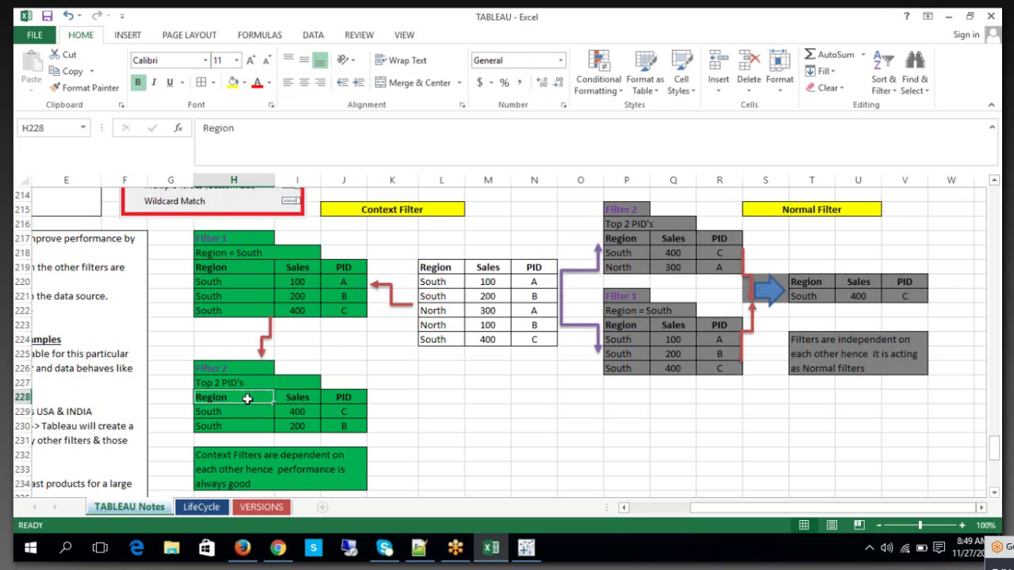
left_click(262, 269)
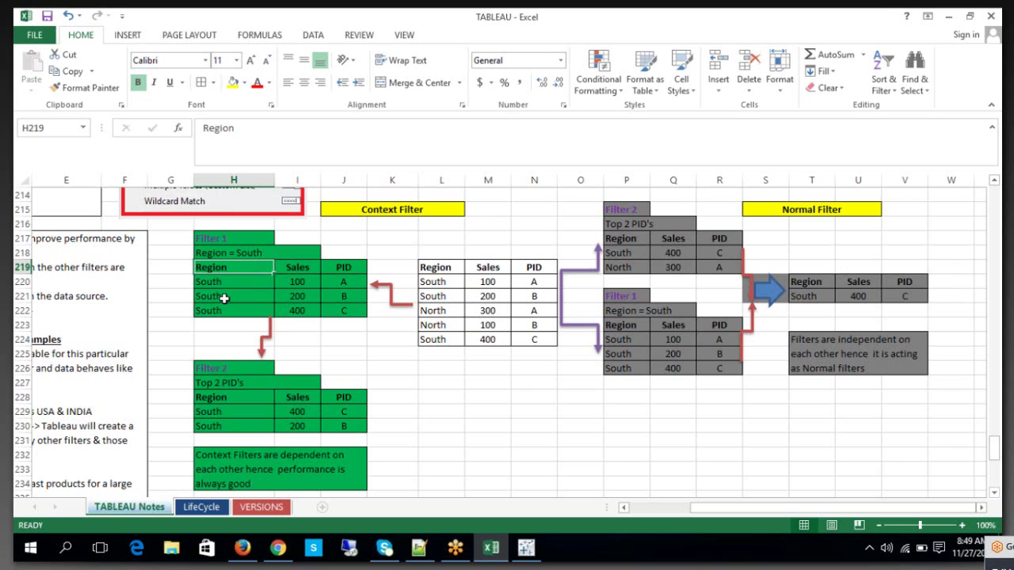
left_click_drag(260, 412, 301, 427)
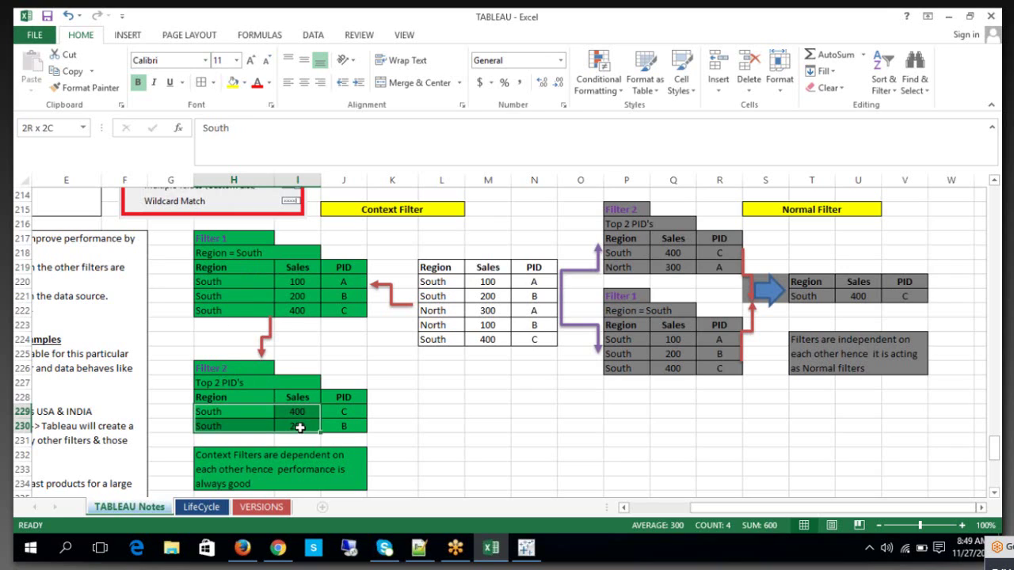
left_click_drag(224, 386, 352, 428)
left_click(402, 438)
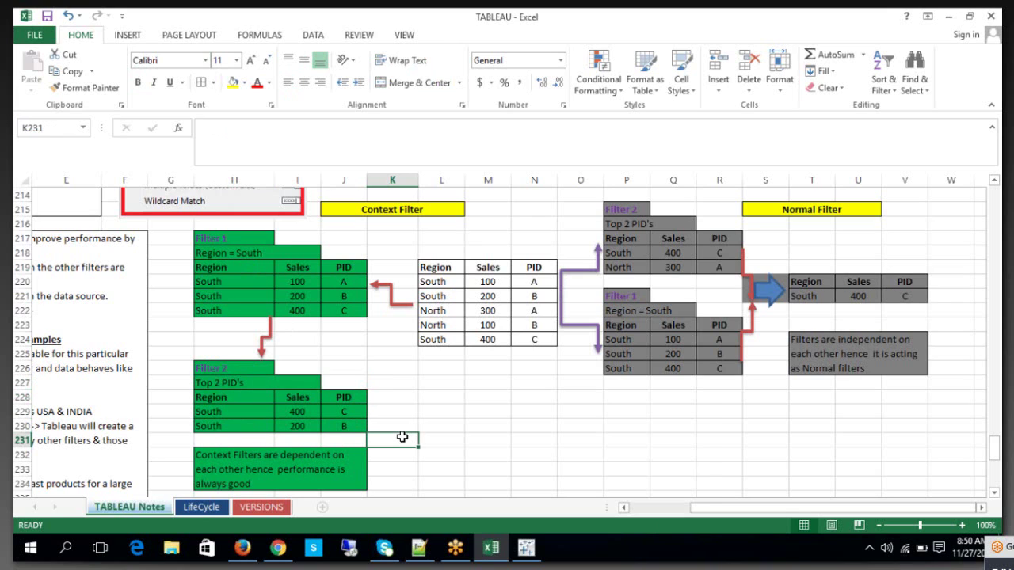
- Compare the green Filter 1 output with the source table and the green Filter 2 output to see which data Filter 2 uses
left_click(300, 269)
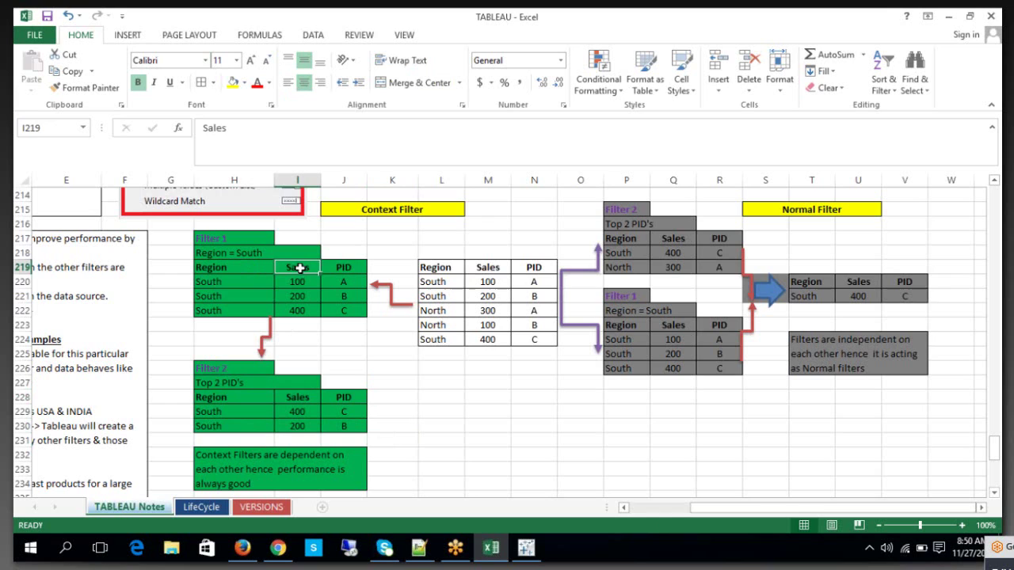
left_click(447, 268)
left_click(267, 410)
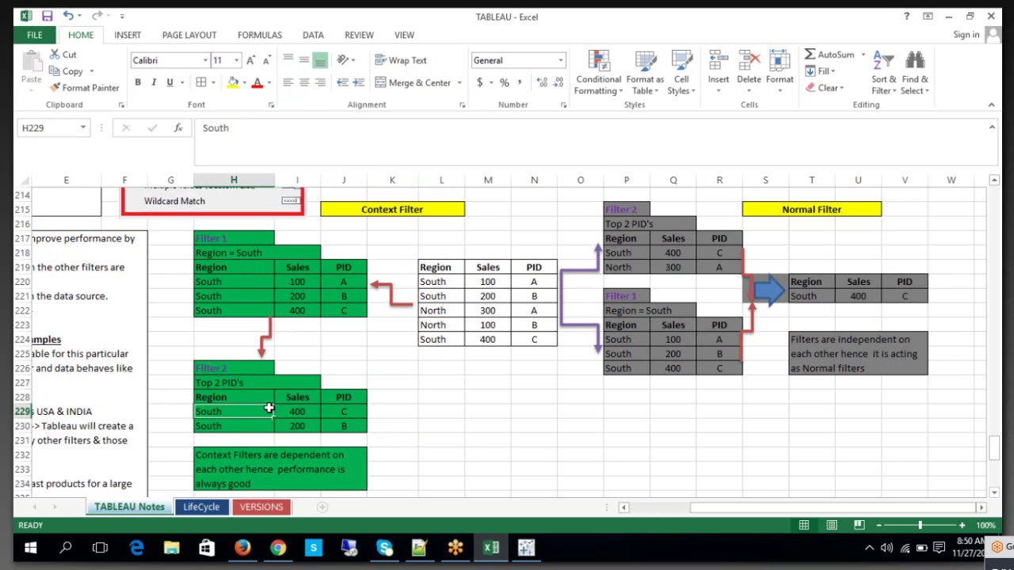
left_click(238, 269)
left_click_drag(240, 281, 239, 273)
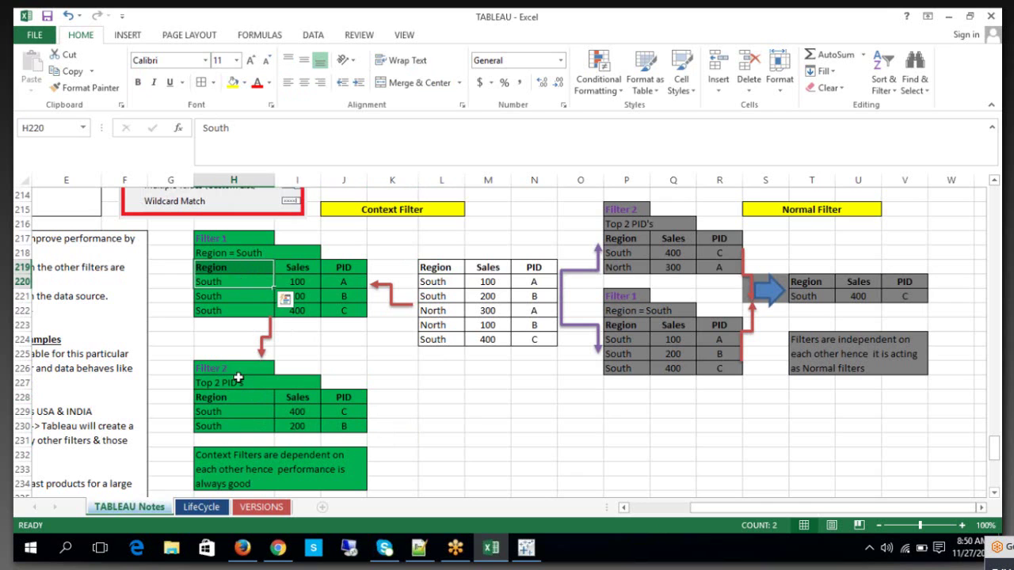
- Read the first part of note 2 under Context Filters, matching it against the source table and the green Filter 1 table
double_click(127, 245)
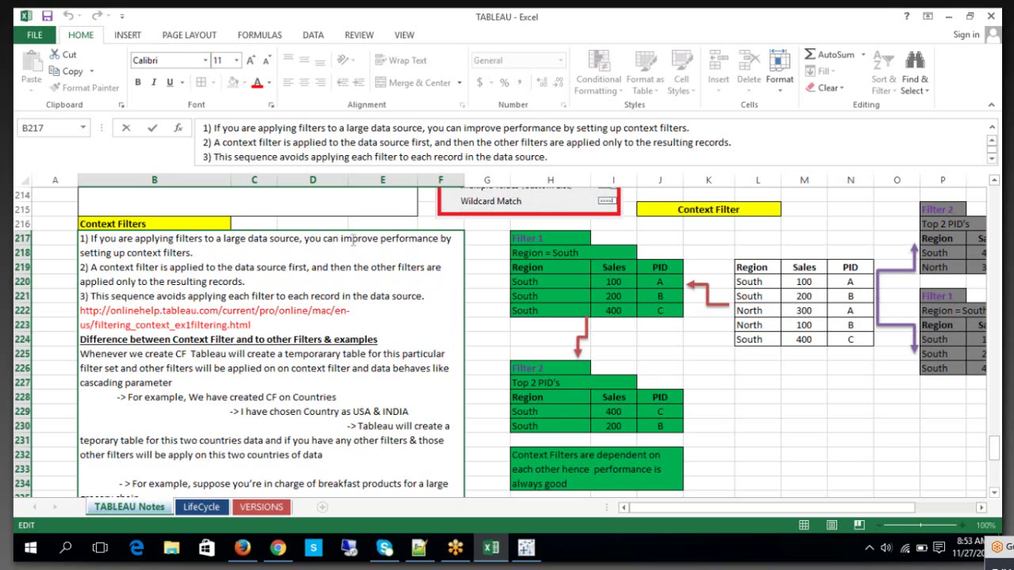
left_click_drag(217, 255, 308, 267)
left_click(97, 268)
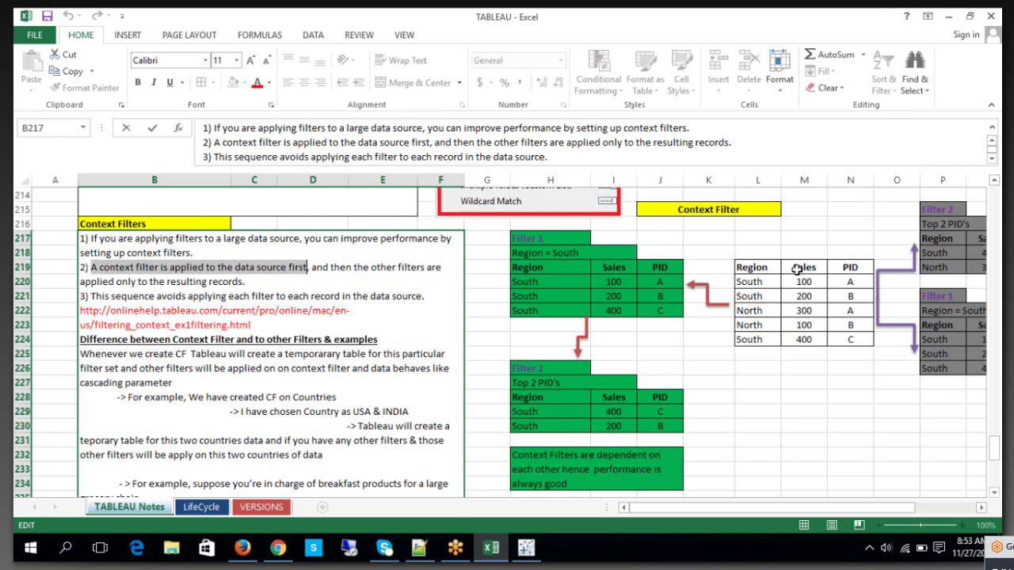
left_click_drag(754, 268, 850, 339)
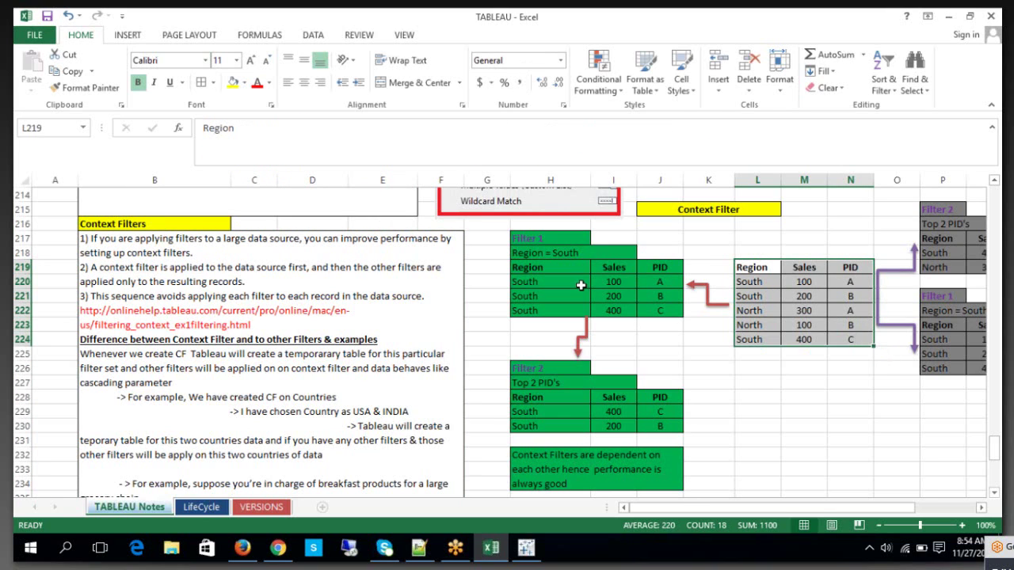
left_click_drag(537, 237, 650, 309)
- Read the rest of note 2 about the other filters, relating it to the green Filter 2 and the Filter 1 output
left_click(314, 268)
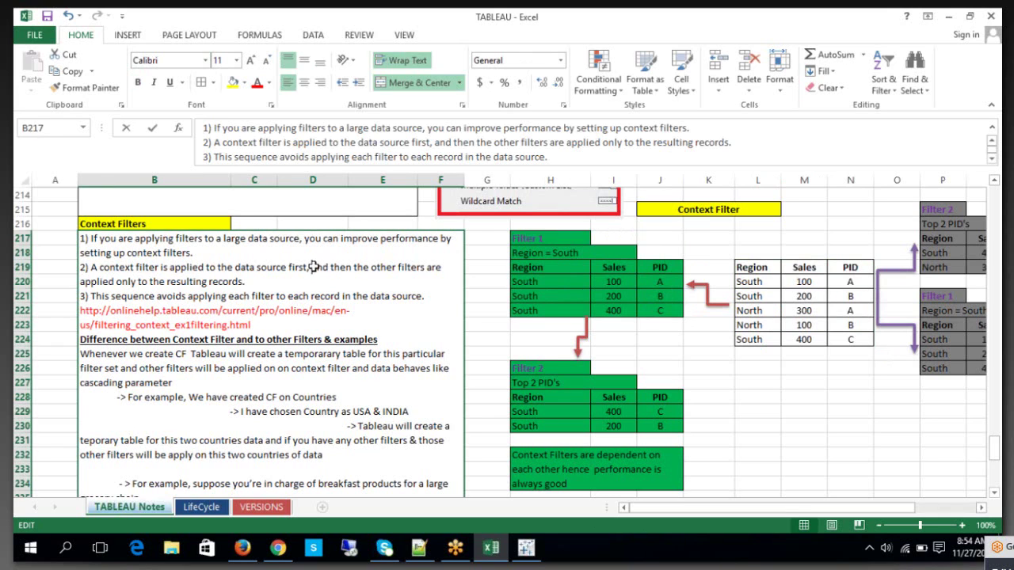
left_click(558, 371)
left_click(560, 387)
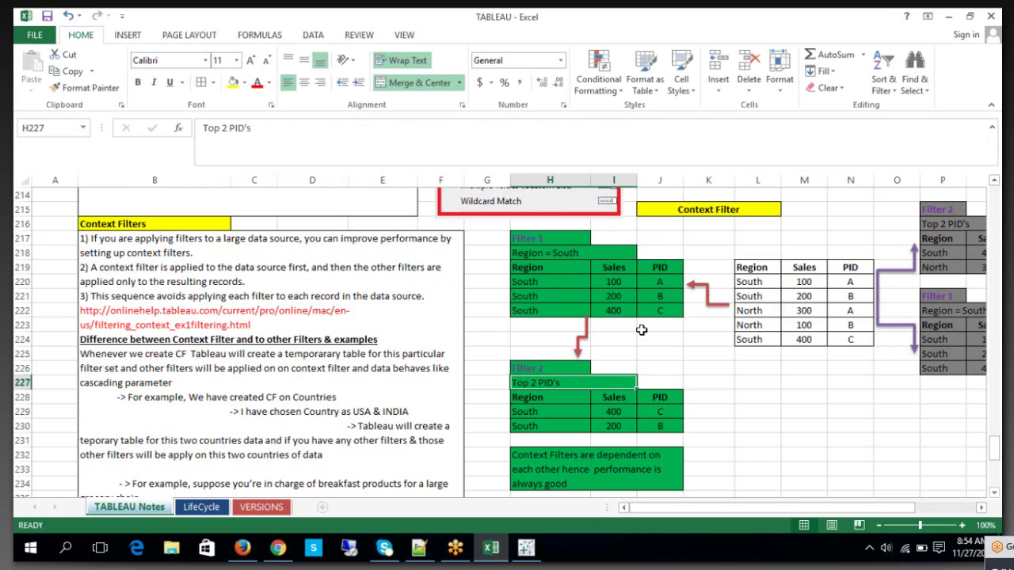
left_click_drag(529, 253, 659, 317)
left_click(758, 267)
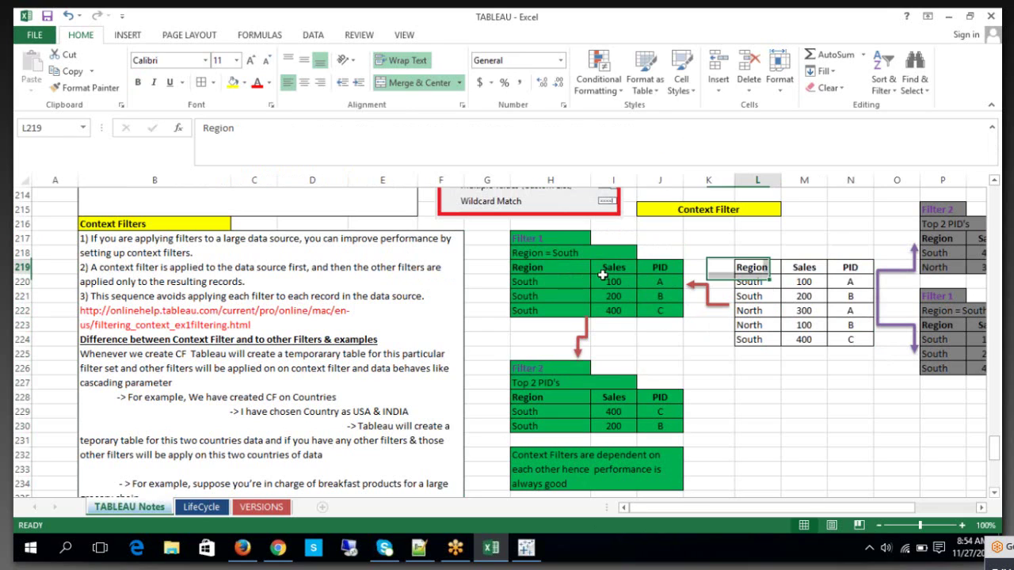
- Review the context filter chain across the source table, the green Filter 1 table and the green Filter 2 table in H226:J230
left_click(555, 239)
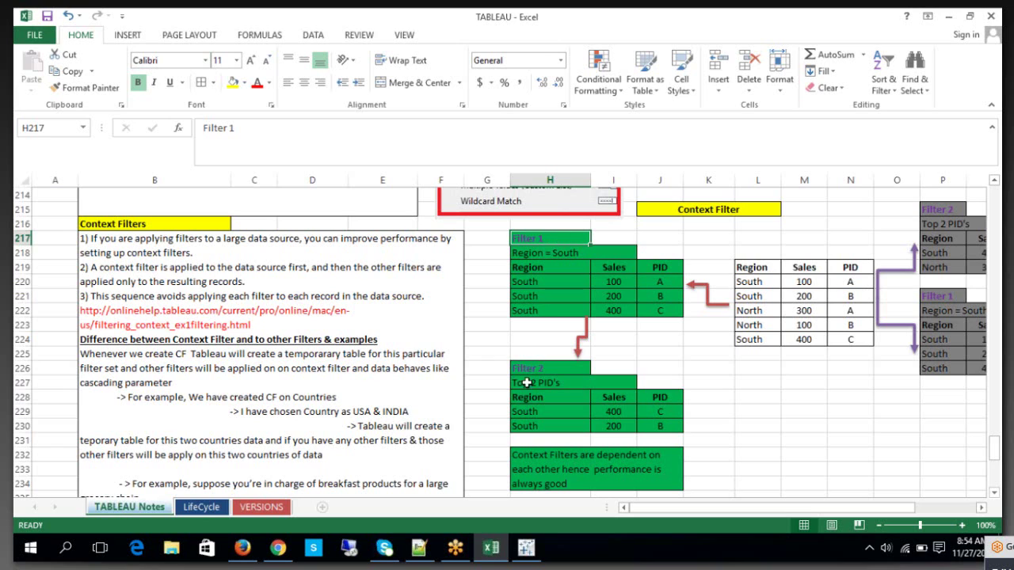
left_click_drag(523, 368, 645, 426)
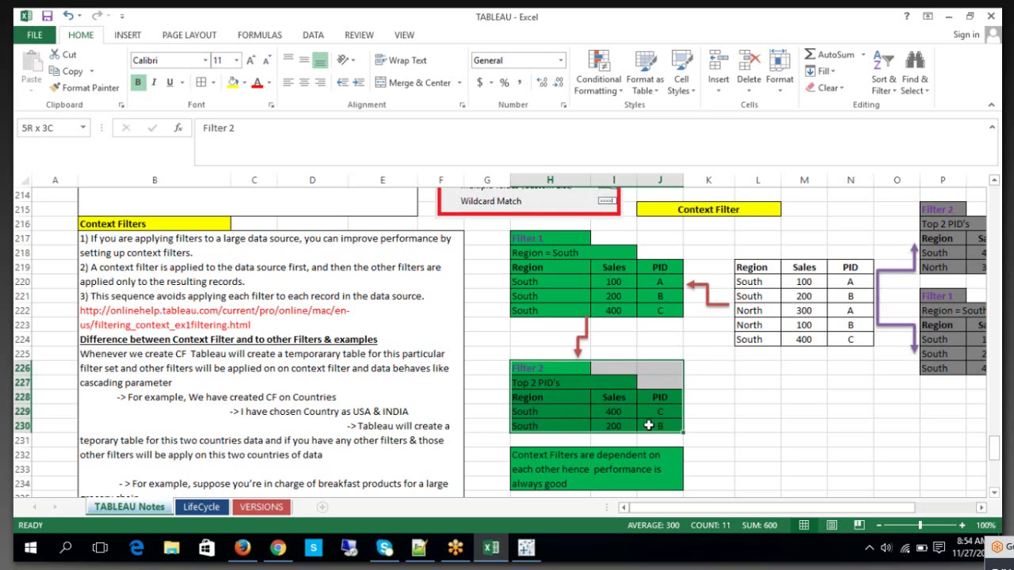
left_click(576, 383)
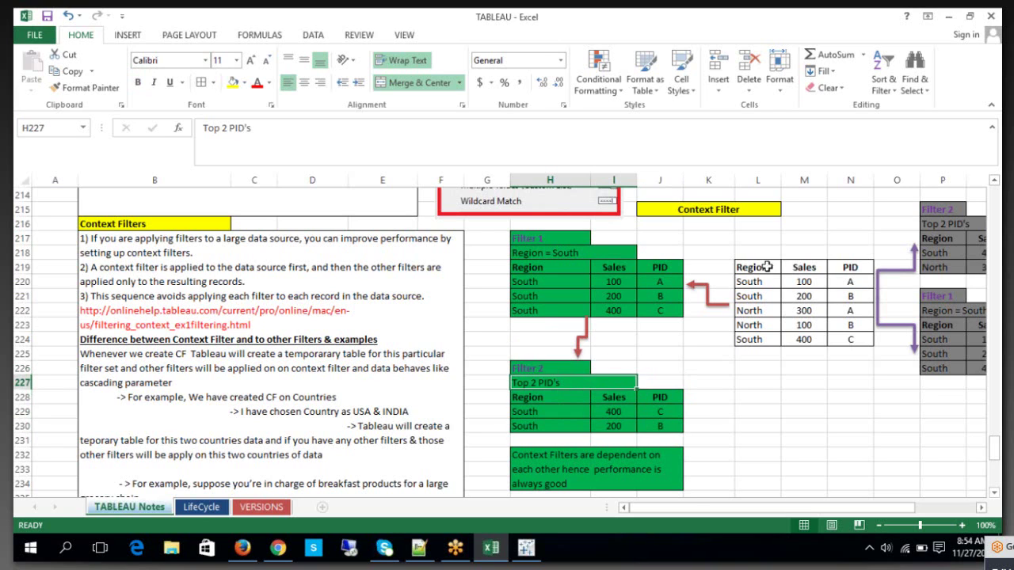
left_click_drag(760, 267, 855, 339)
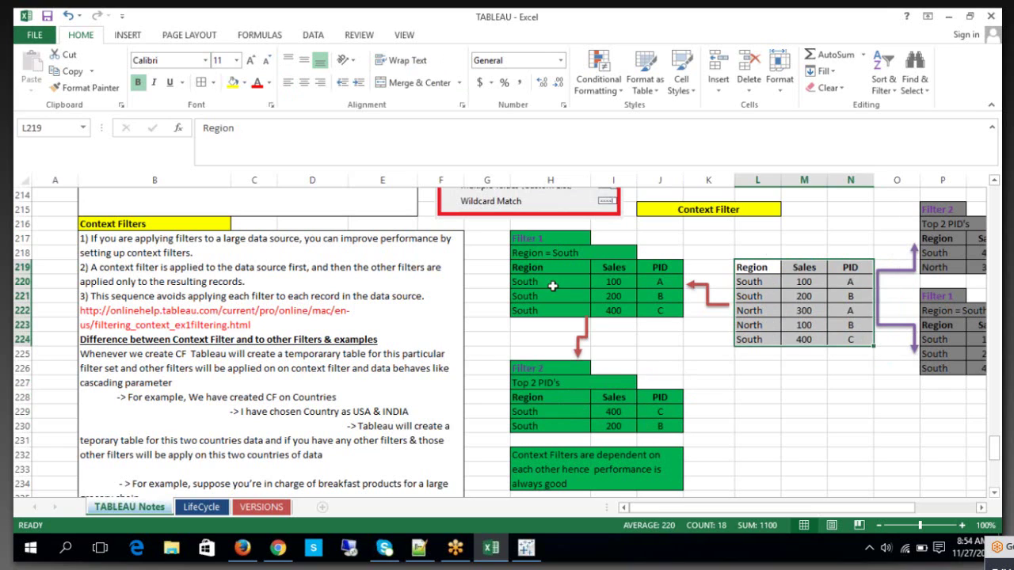
left_click_drag(530, 240, 659, 308)
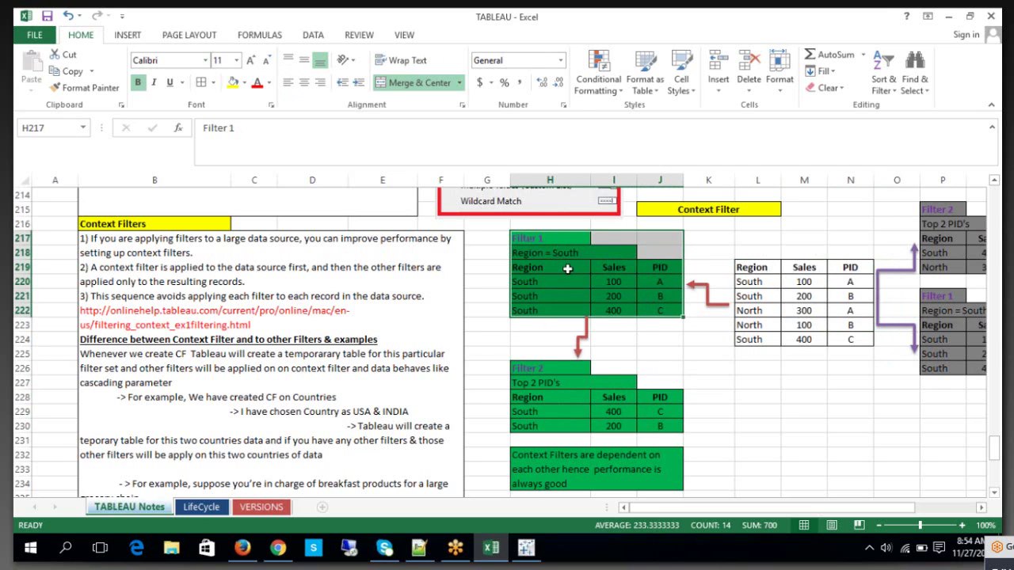
- Copy the green Filter 2 heading to H233 below its table and rename the copy Filter 3
scroll(559, 270, "up", 2)
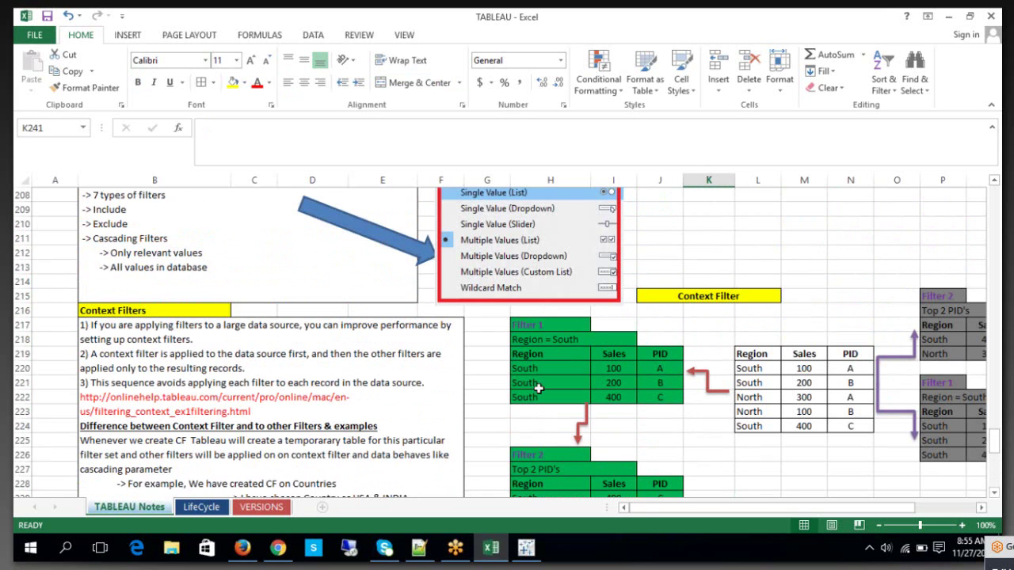
scroll(552, 421, "down", 2)
left_click(557, 372)
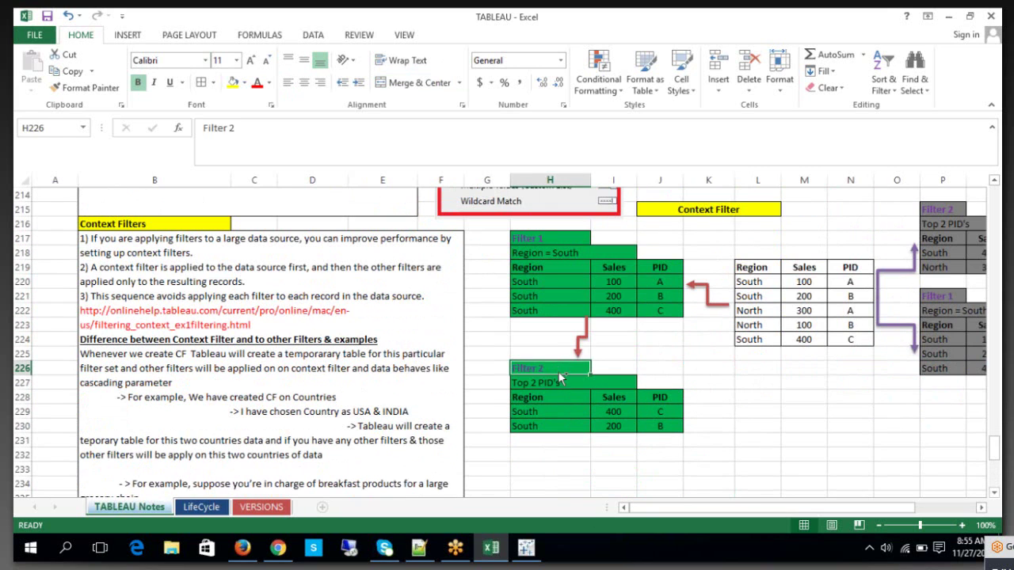
key("ctrl+c")
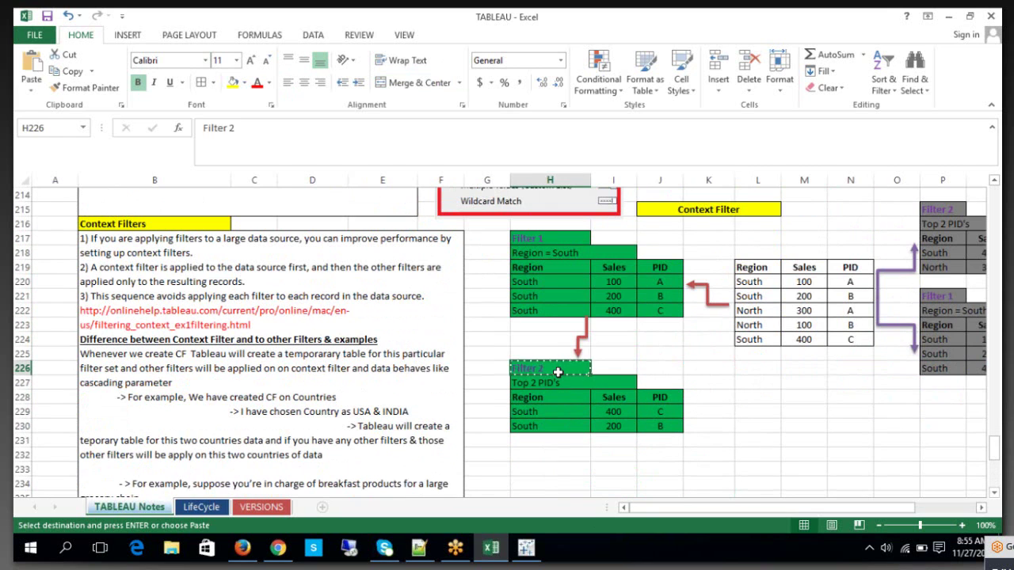
left_click(556, 467)
key("ctrl+v")
scroll(594, 428, "down", 2)
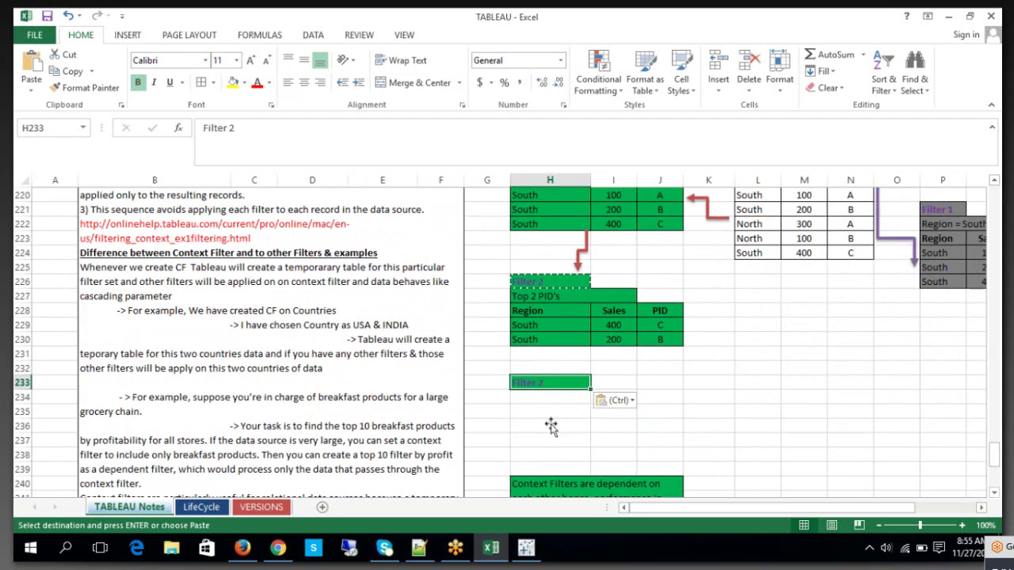
double_click(558, 383)
key("BackSpace")
key("BackSpace")
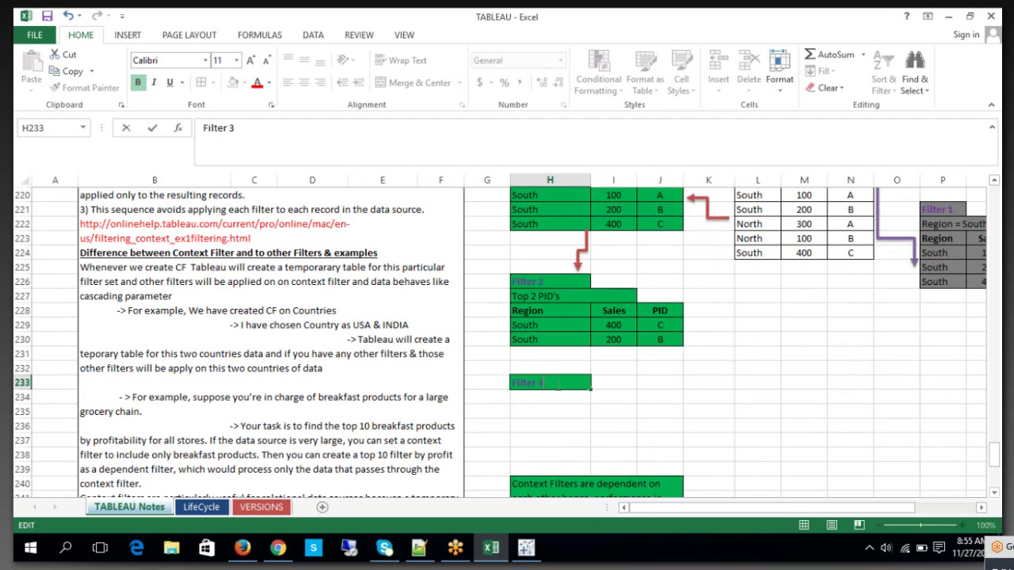
left_click(702, 398)
- Copy the Top 2 PID's condition under the Filter 3 heading in H234 and change the copy to Sales = 200
left_click(578, 296)
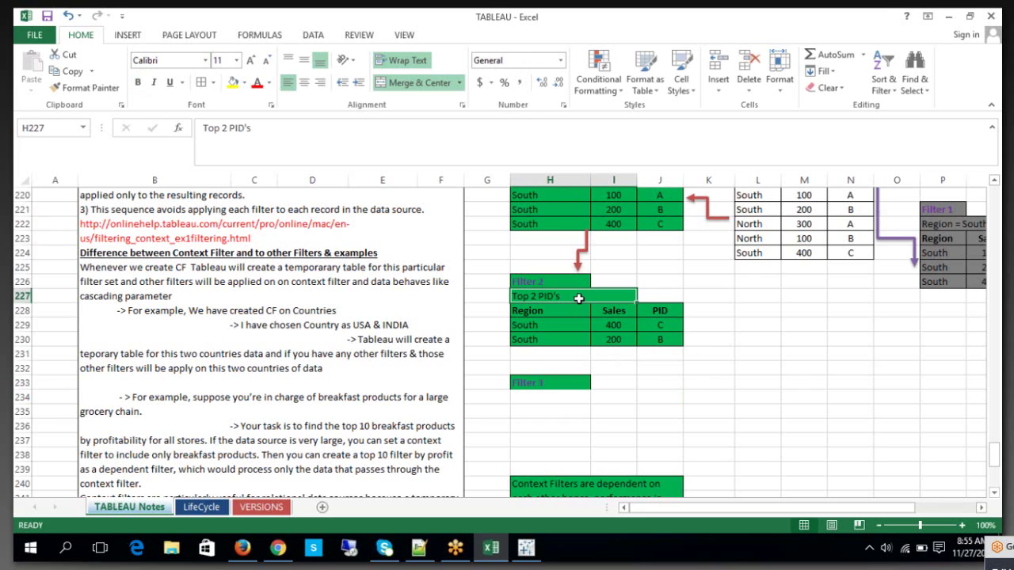
key("ctrl+c")
left_click(559, 396)
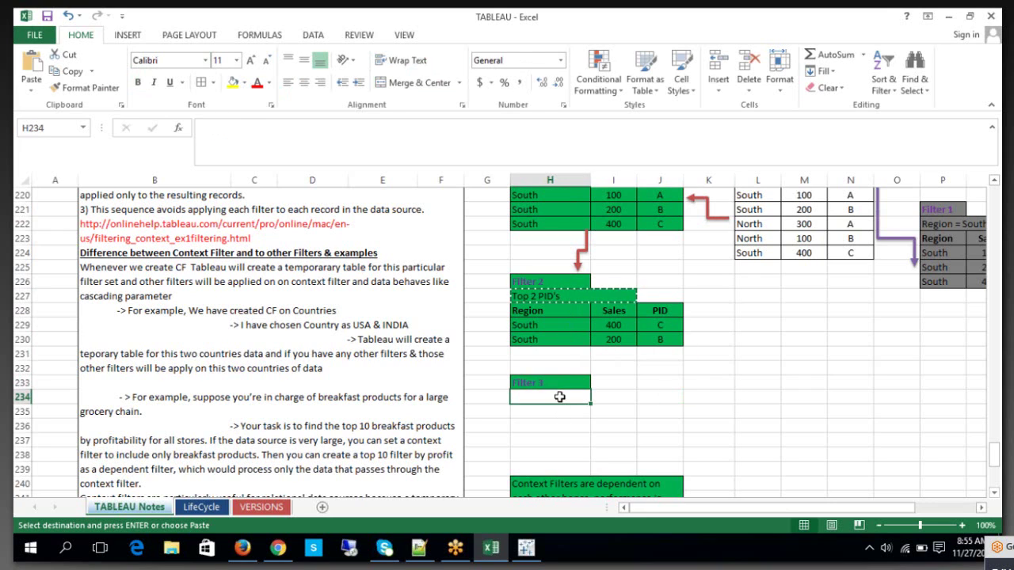
key("ctrl+v")
left_click(785, 393)
left_click(570, 396)
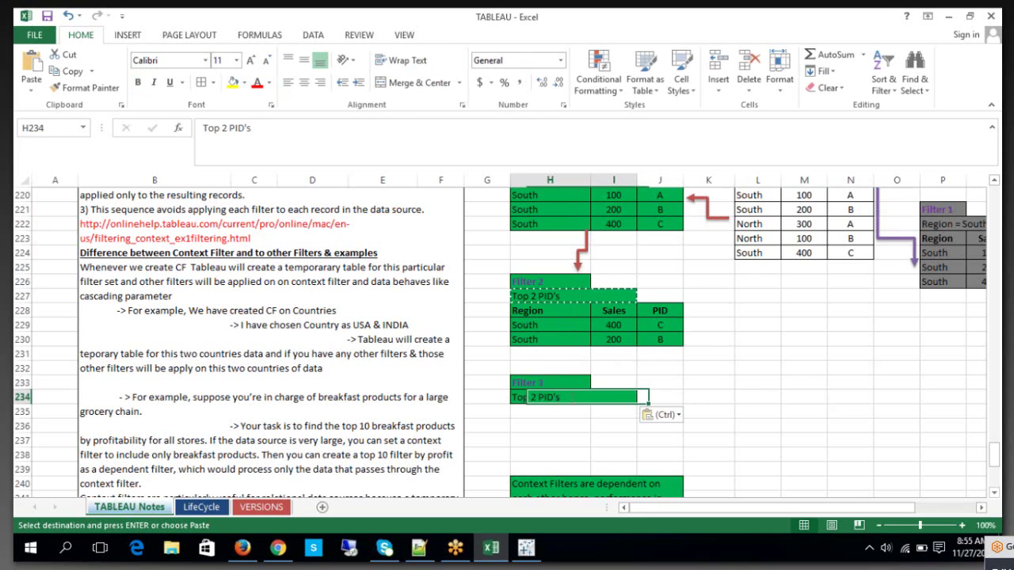
type("Sales = 200")
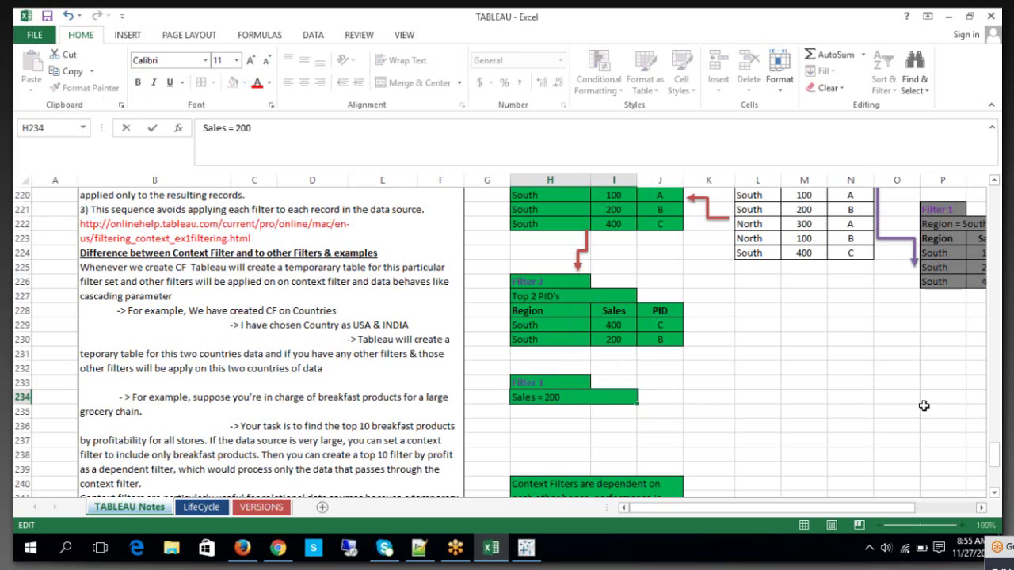
left_click(848, 410)
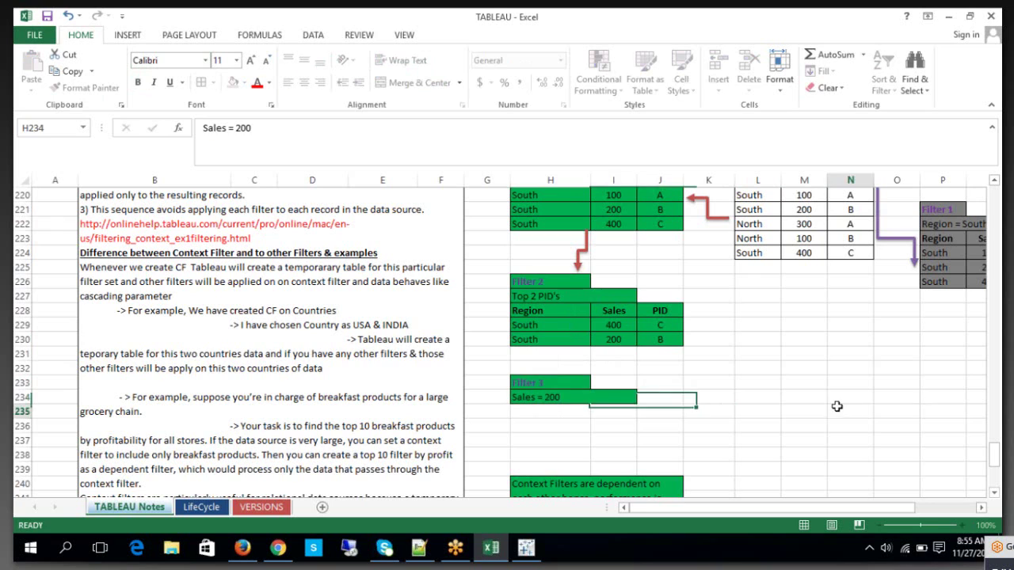
- Copy the Filter 2 result table H228:J230 to H235, directly beneath the Filter 3 condition
left_click(527, 310)
left_click_drag(590, 339, 662, 340)
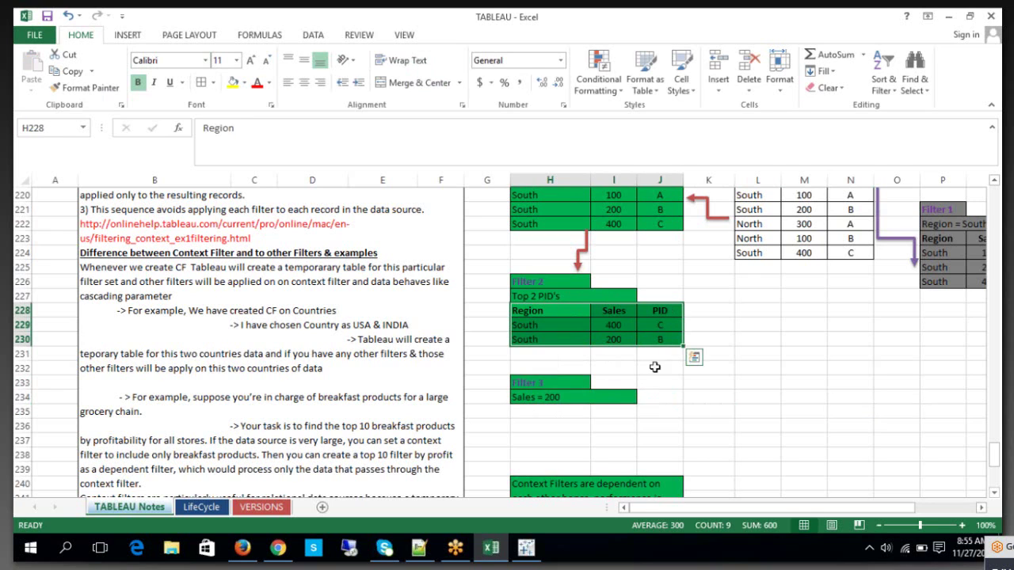
key("ctrl+c")
left_click(527, 410)
key("ctrl+v")
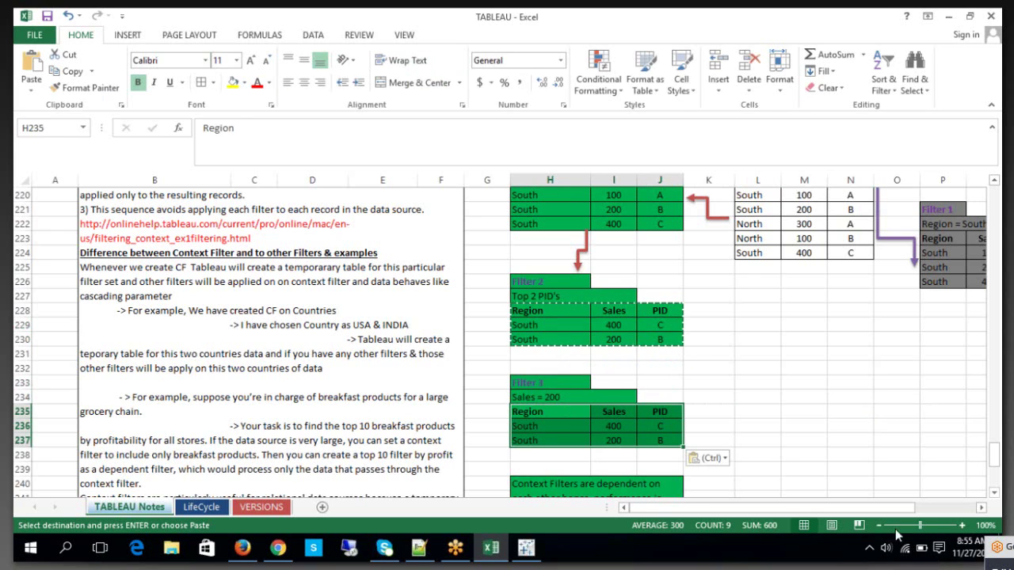
- Clear the South 400 C row from the Filter 3 table and move the South 200 B row up to row 236
left_click(545, 426)
left_click_drag(546, 426, 672, 425)
key("Delete")
left_click(755, 423)
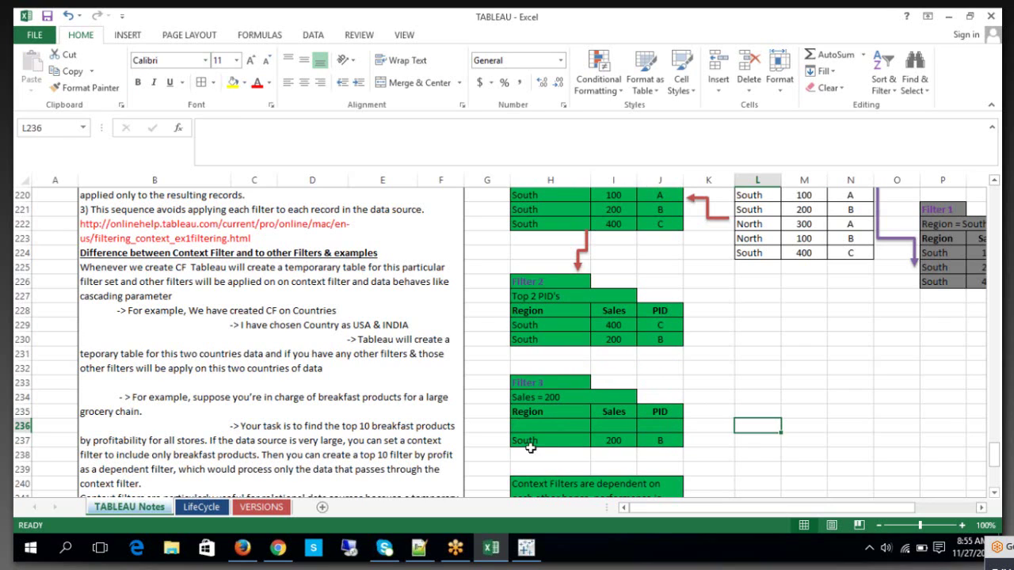
left_click_drag(533, 441, 657, 444)
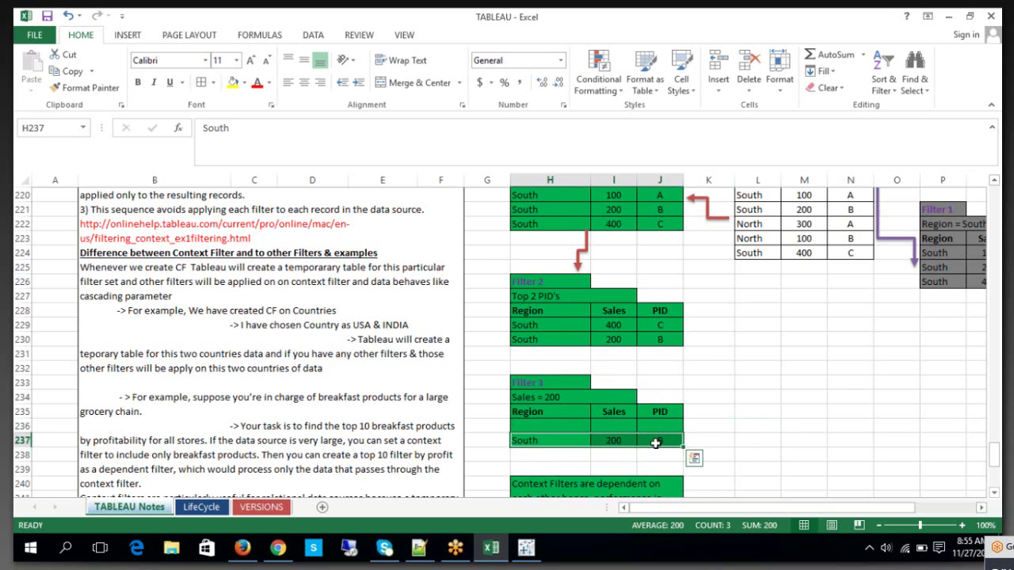
key("ctrl+c")
key("Up")
key("Return")
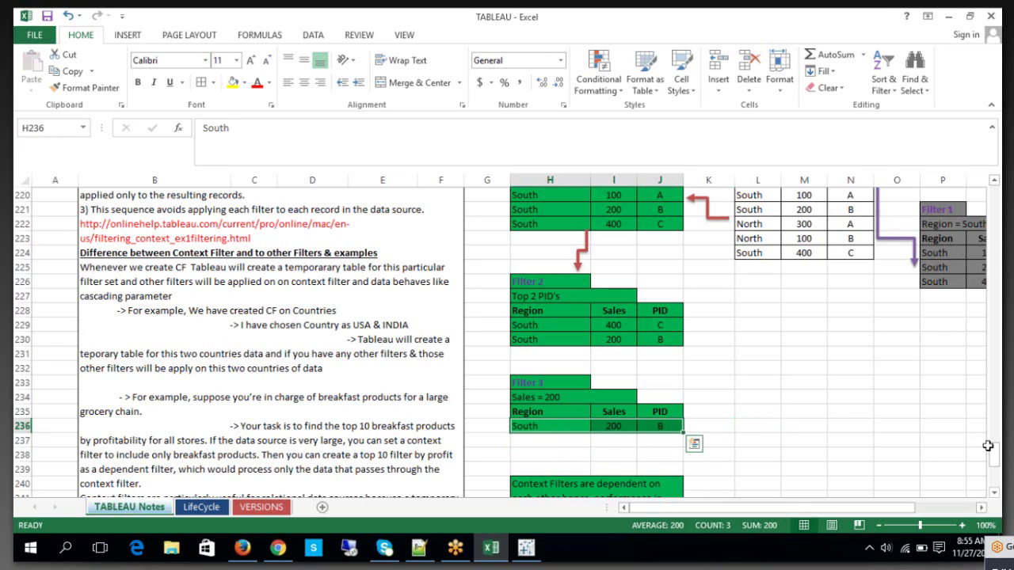
left_click(839, 412)
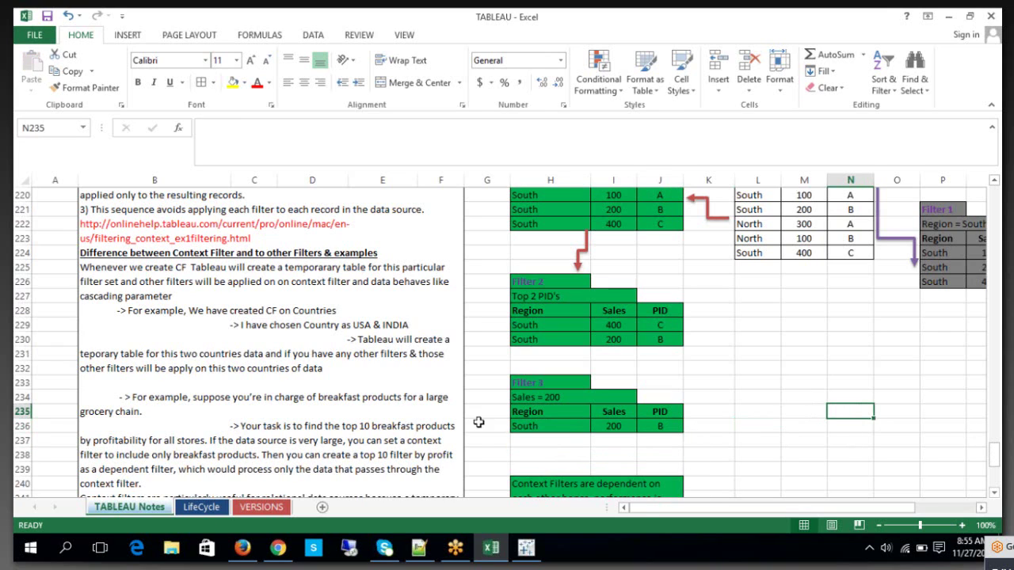
- Duplicate the red elbow arrow above Filter 2 and place the copy between the Filter 2 and Filter 3 tables
left_click(546, 402)
left_click(587, 247)
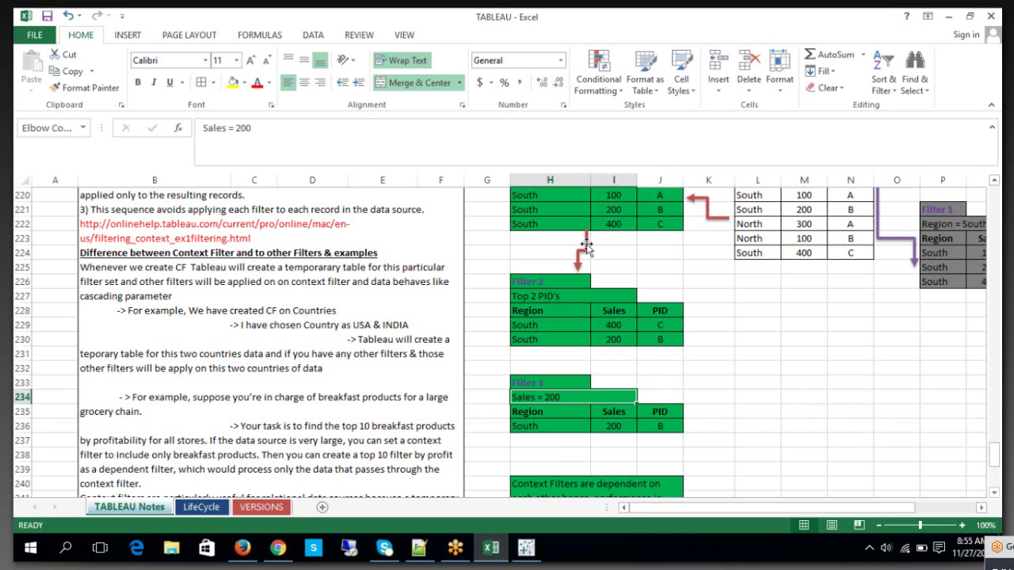
left_click(604, 365)
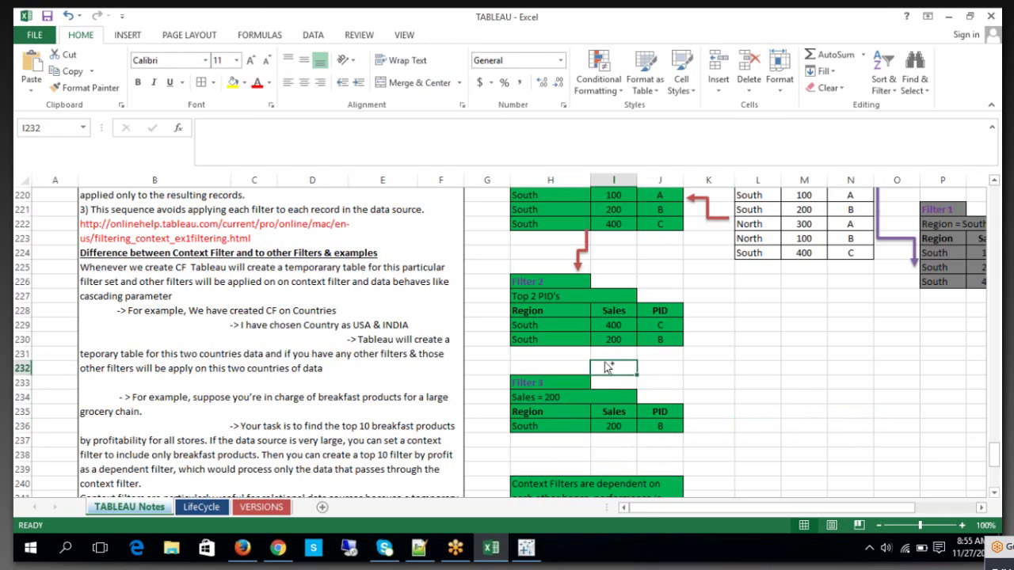
key("ctrl+v")
left_click_drag(602, 382, 614, 368)
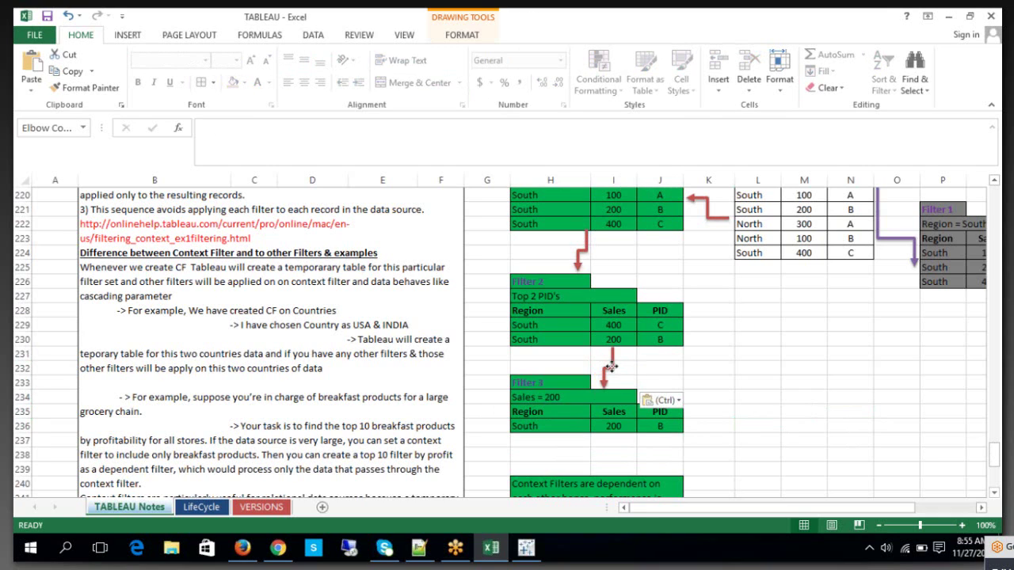
left_click(759, 384)
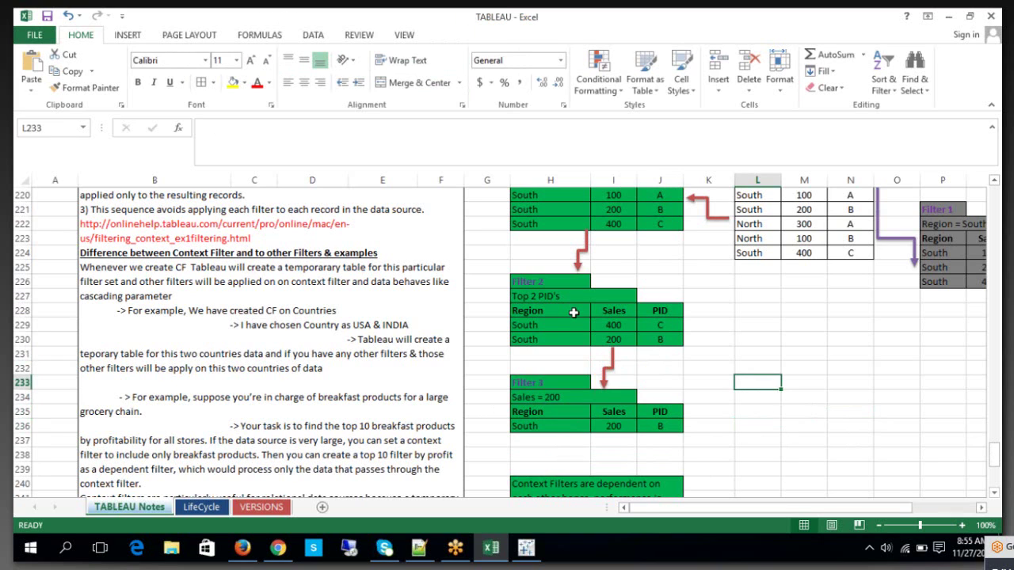
scroll(778, 369, "up", 1)
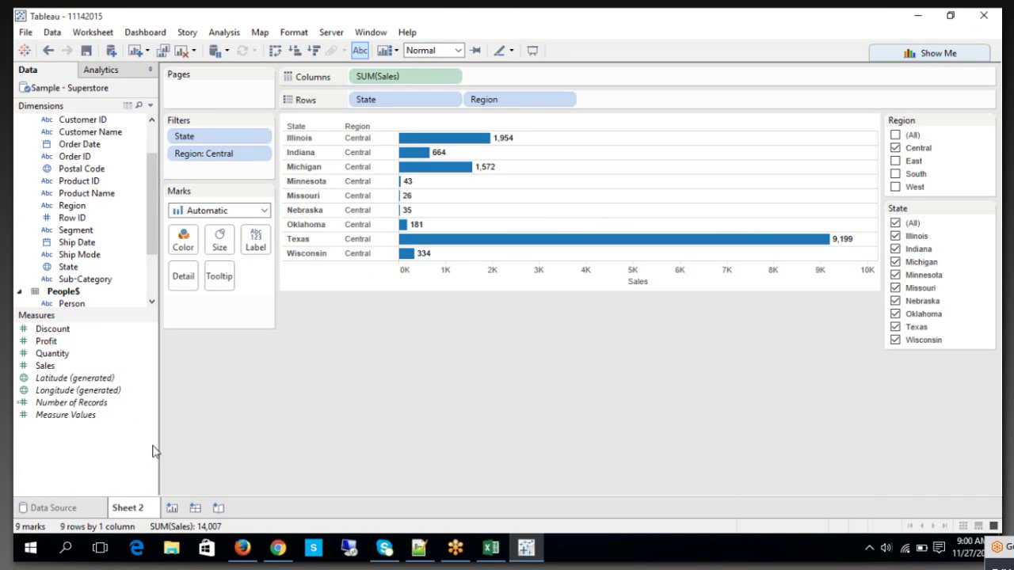
- In Tableau, add a new blank worksheet and delete Sheet 2
left_click(172, 507)
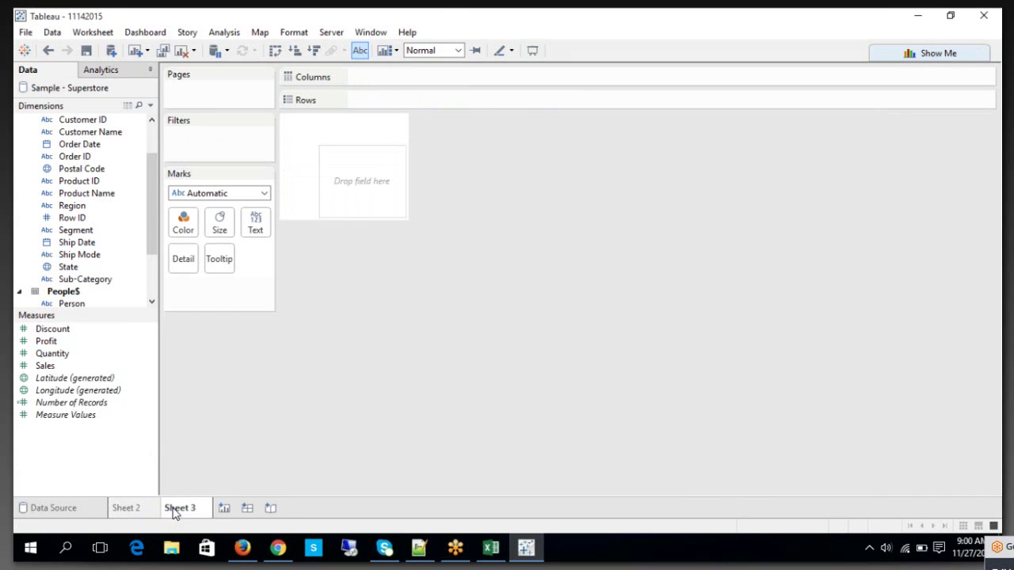
left_click(135, 509)
right_click(132, 508)
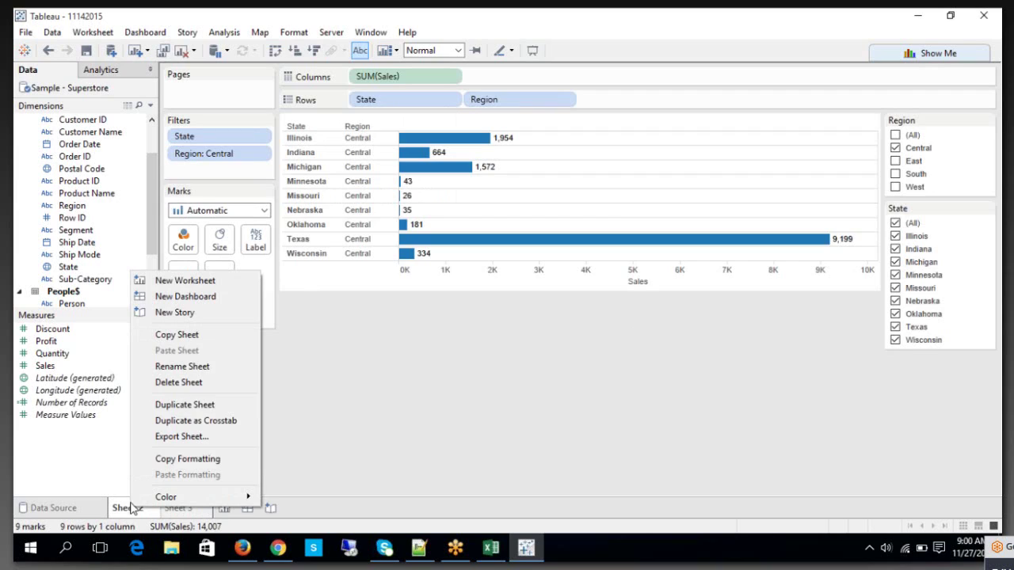
left_click(177, 385)
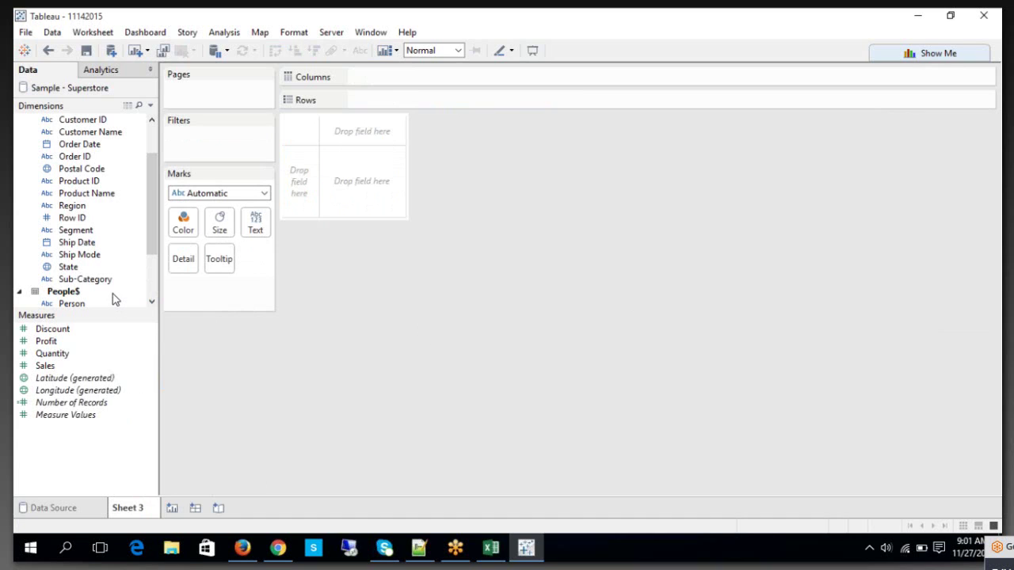
- Build a bar chart on Sheet 3 with Category and Product Name as rows, adding all members, and Sales as columns
scroll(154, 133, "up", 2)
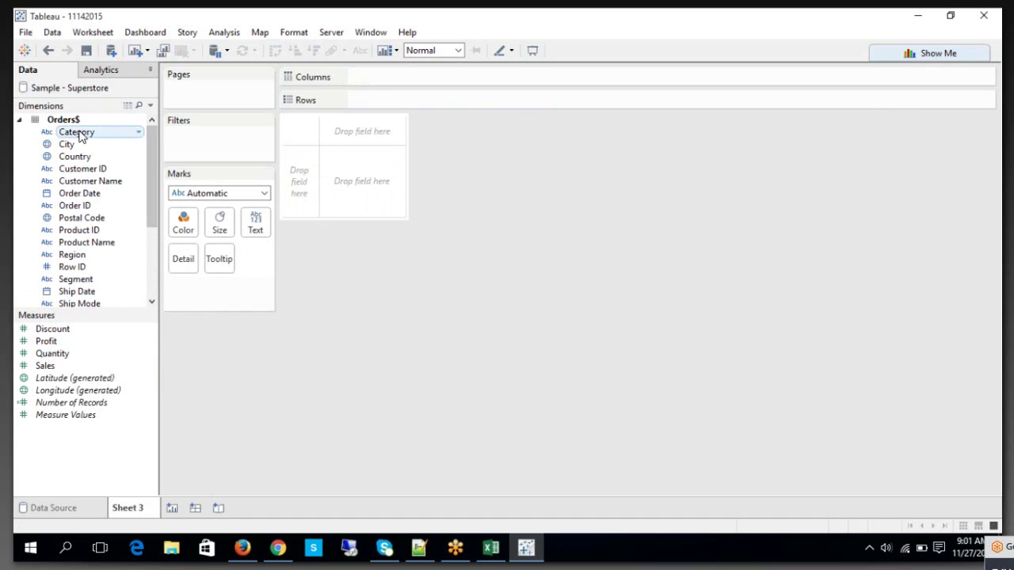
left_click_drag(77, 133, 352, 101)
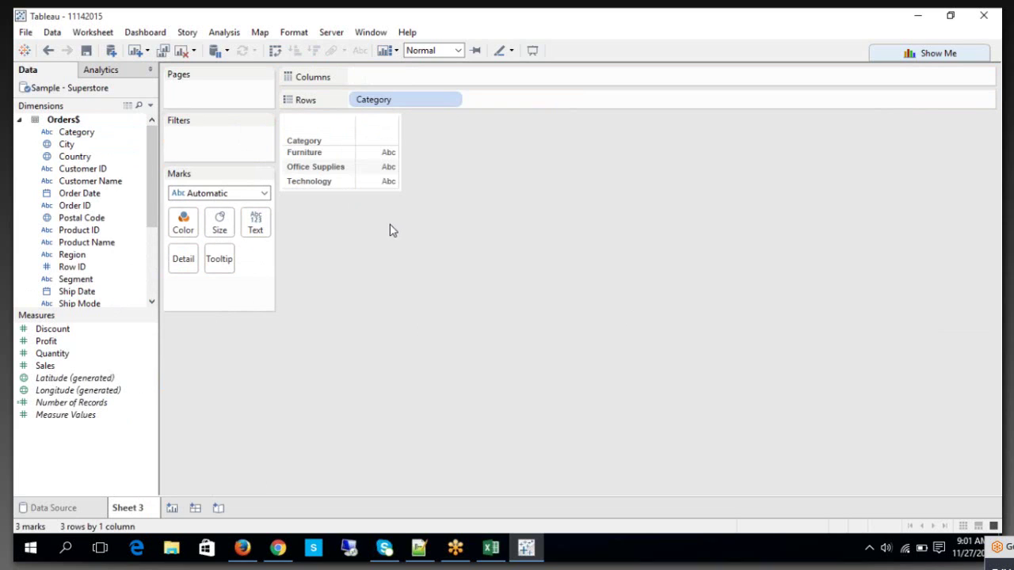
scroll(152, 281, "down", 3)
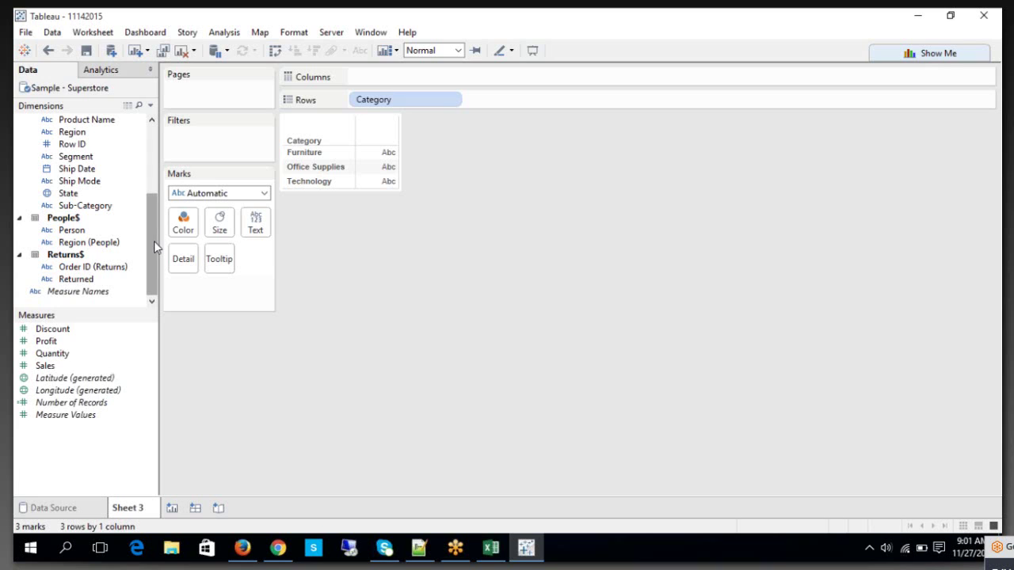
scroll(154, 238, "up", 1)
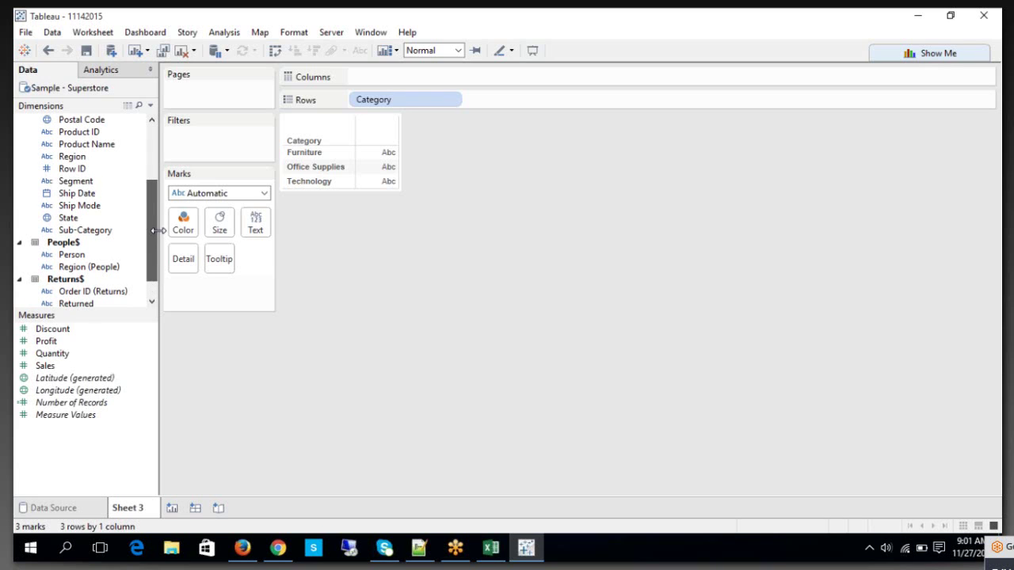
scroll(156, 210, "up", 1)
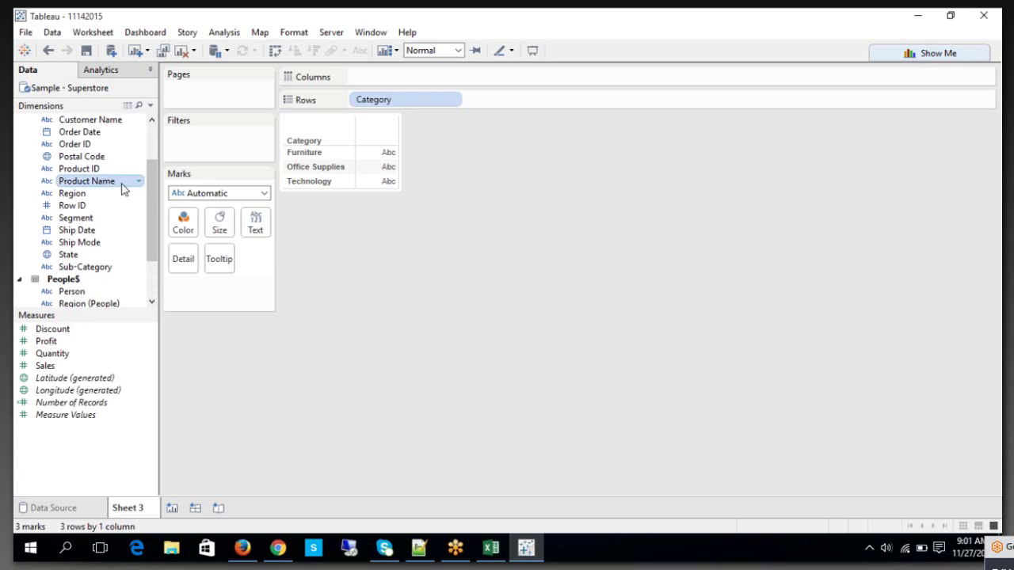
left_click_drag(87, 181, 511, 132)
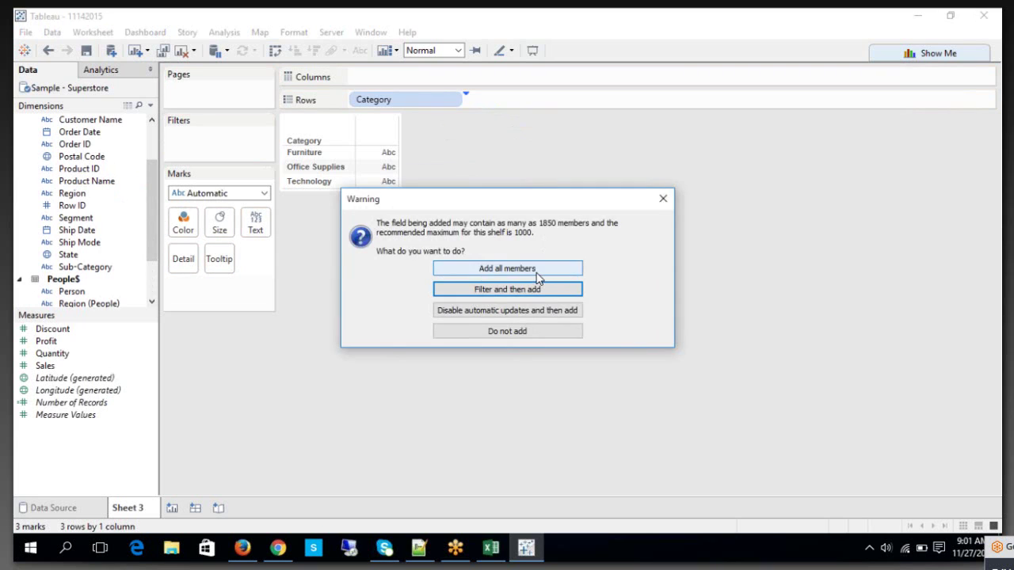
left_click(537, 272)
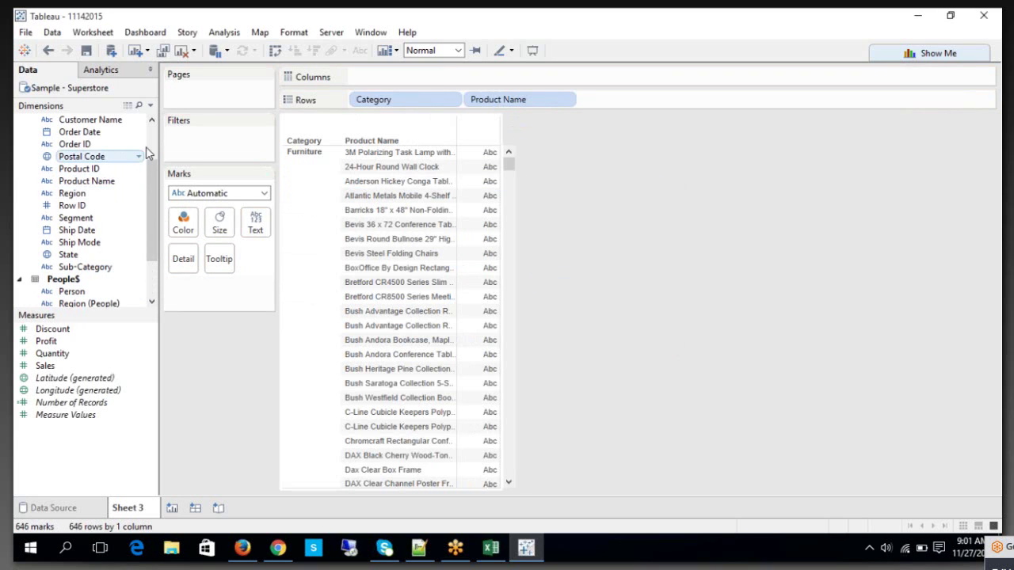
left_click_drag(63, 364, 388, 83)
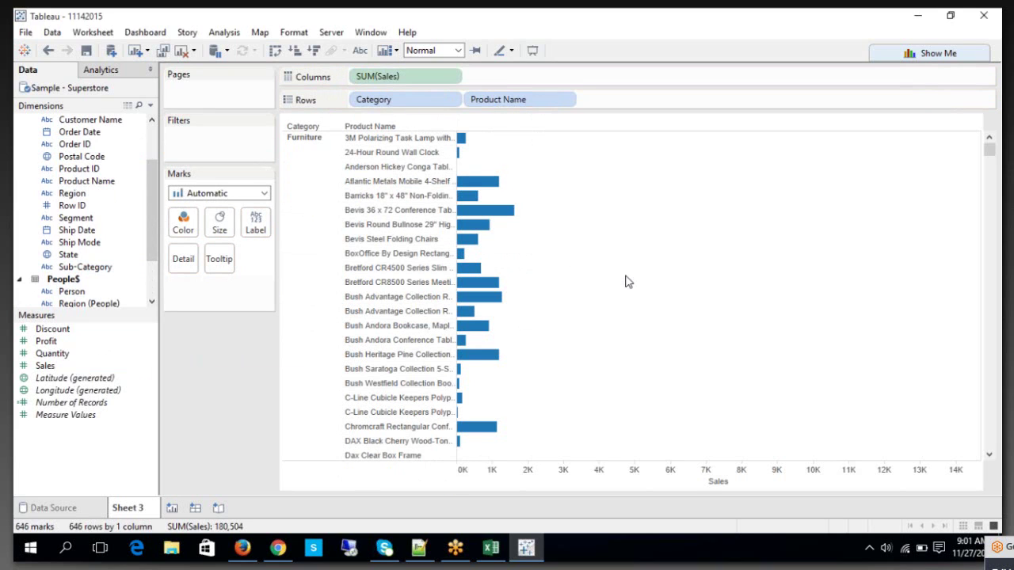
- Examine the product lists and sales bars within the Furniture and Office Supplies categories
left_click(306, 138)
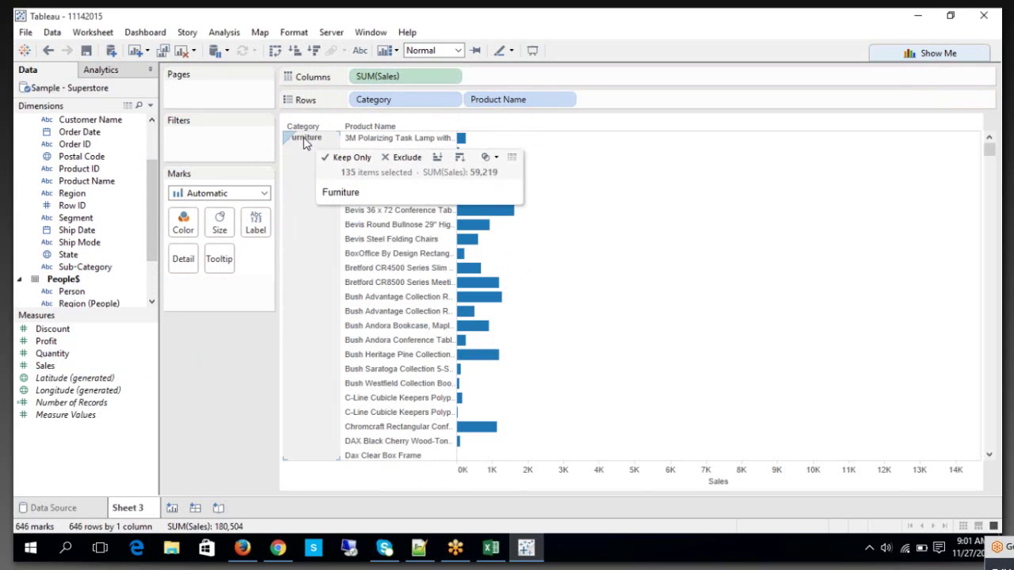
scroll(317, 223, "down", 20)
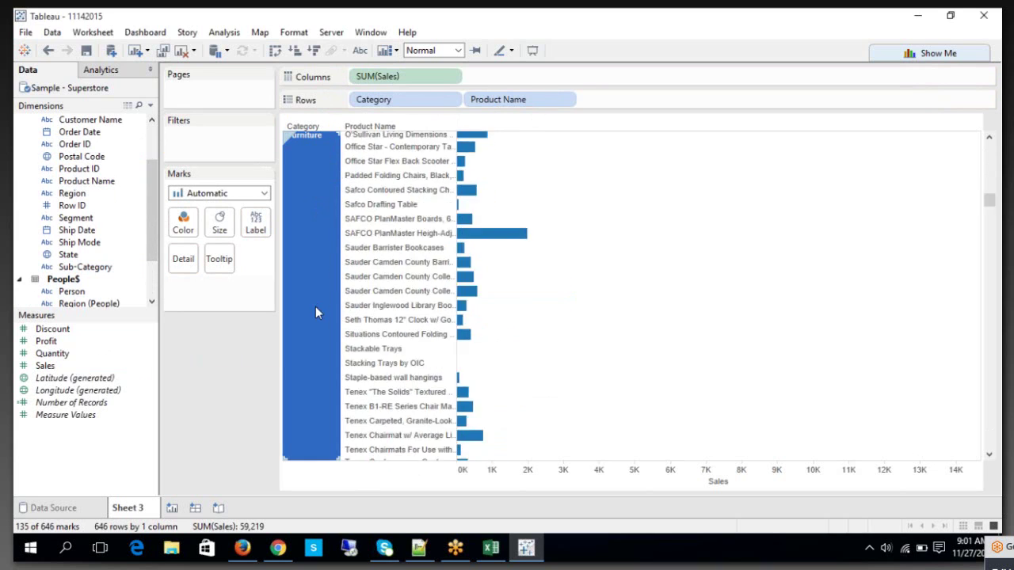
left_click(307, 201)
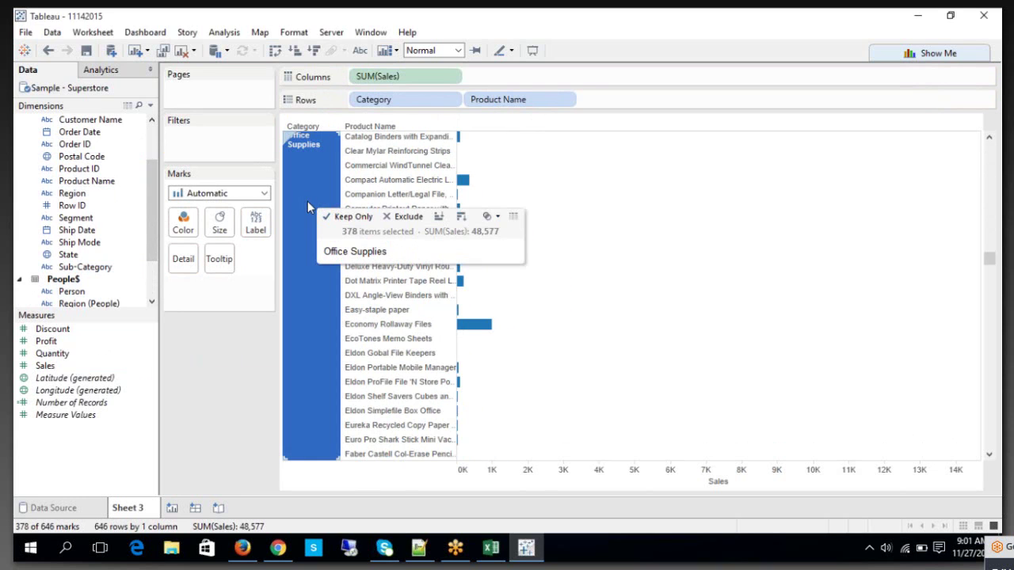
scroll(317, 230, "down", 20)
scroll(312, 246, "up", 10)
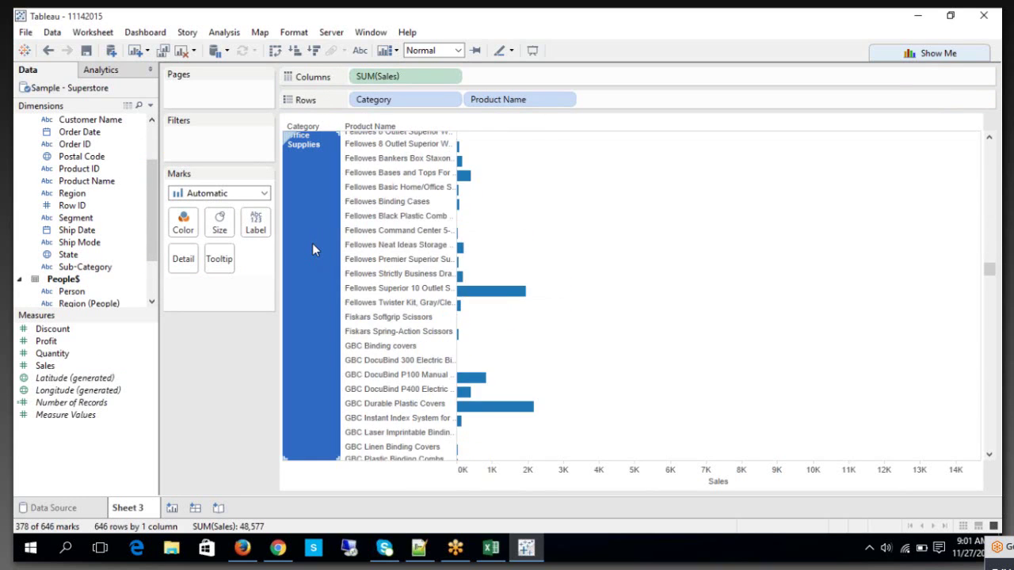
scroll(313, 246, "up", 8)
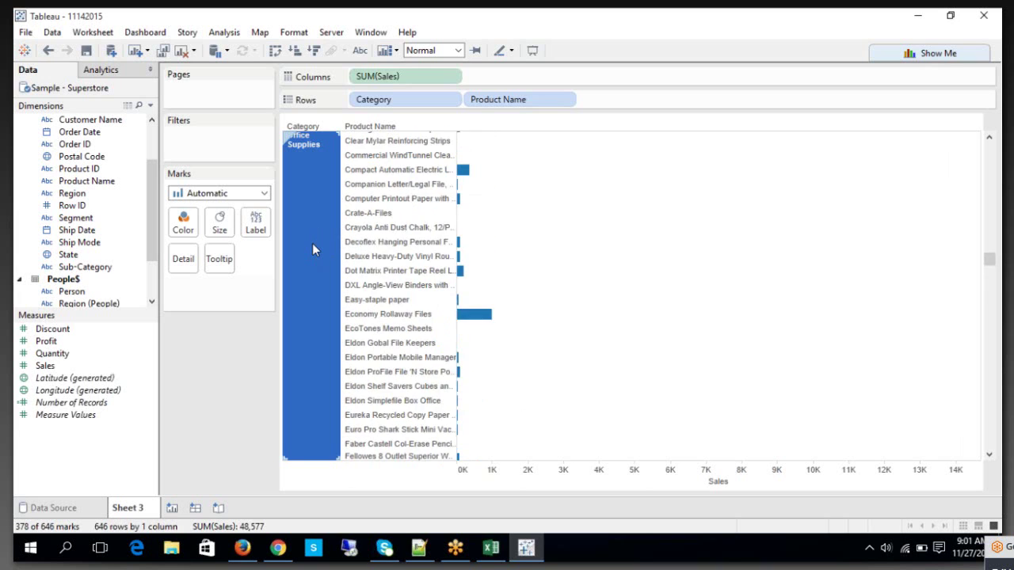
scroll(312, 248, "up", 20)
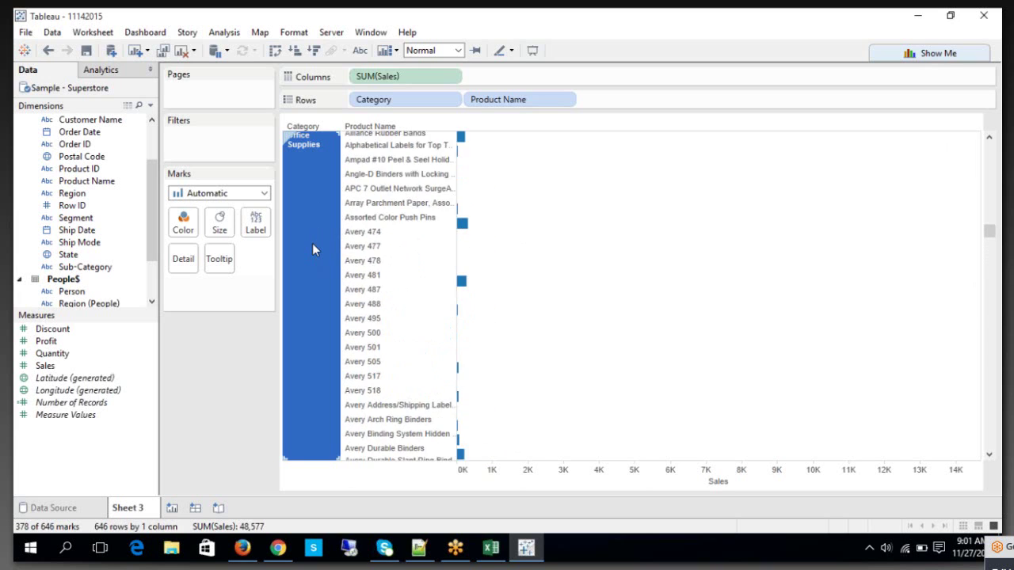
scroll(313, 250, "up", 2)
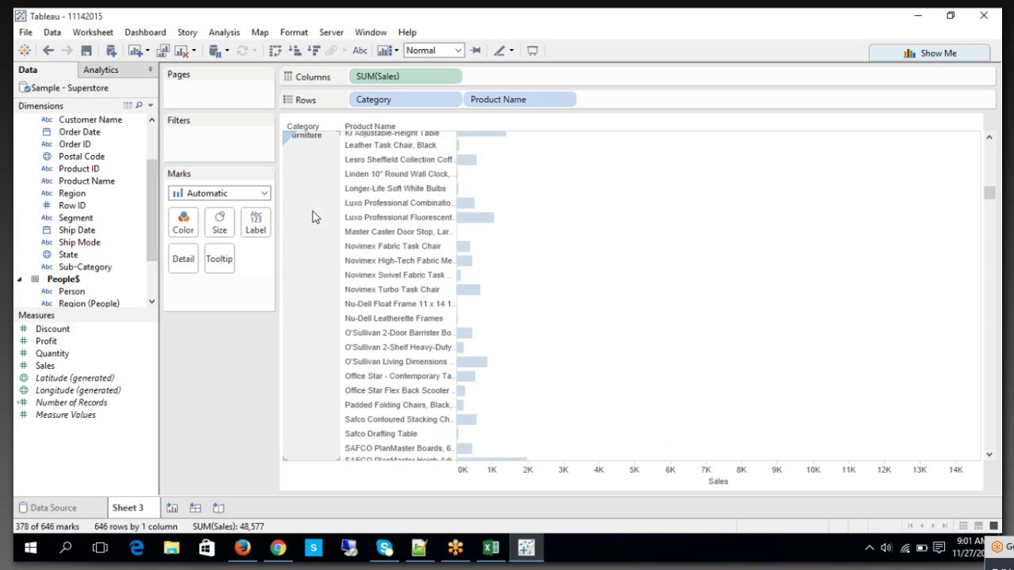
left_click(312, 216)
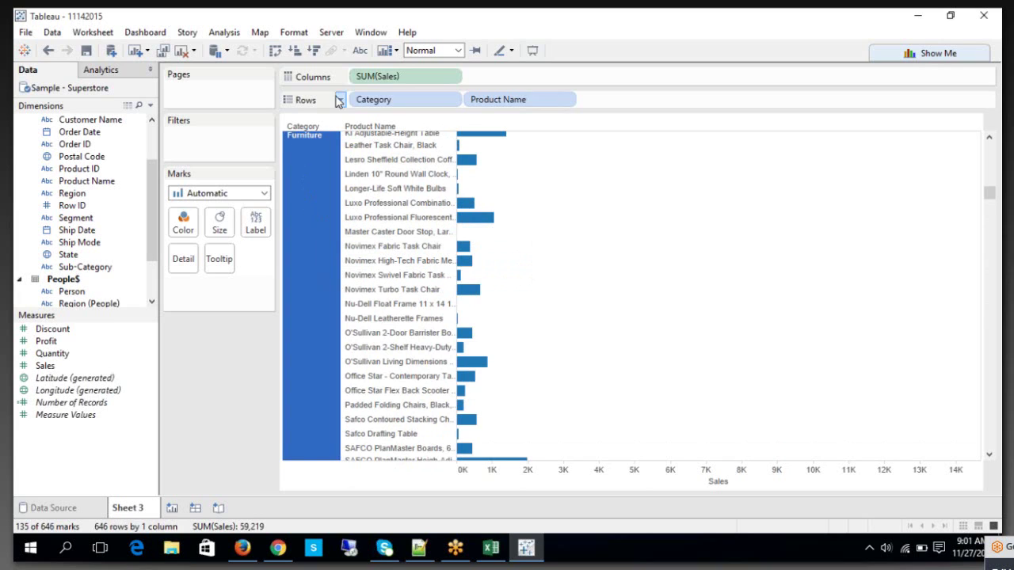
- Show mark labels with the sales values on the bars and clear the Furniture header selection
left_click(359, 53)
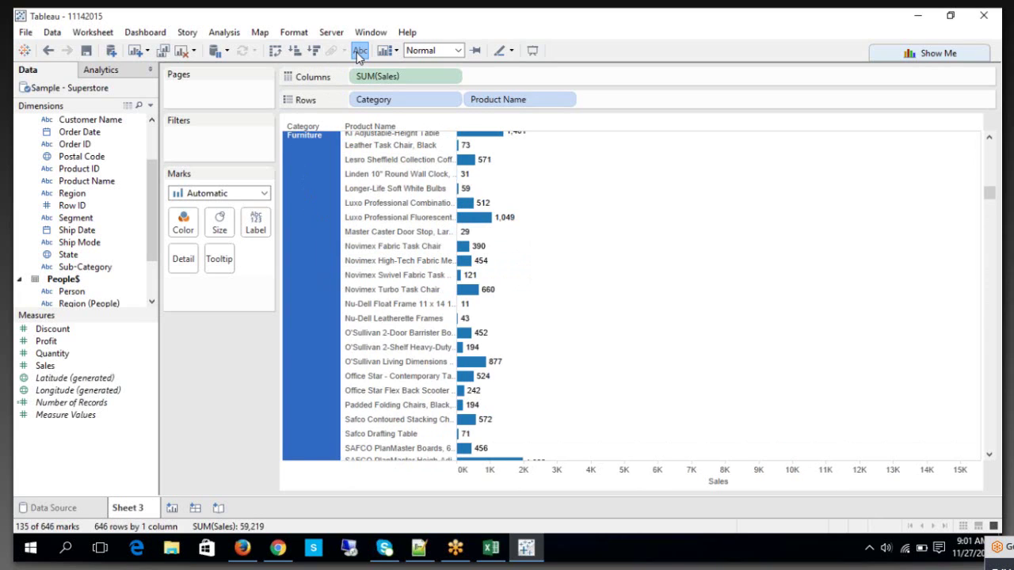
left_click(359, 52)
left_click(359, 52)
left_click(610, 138)
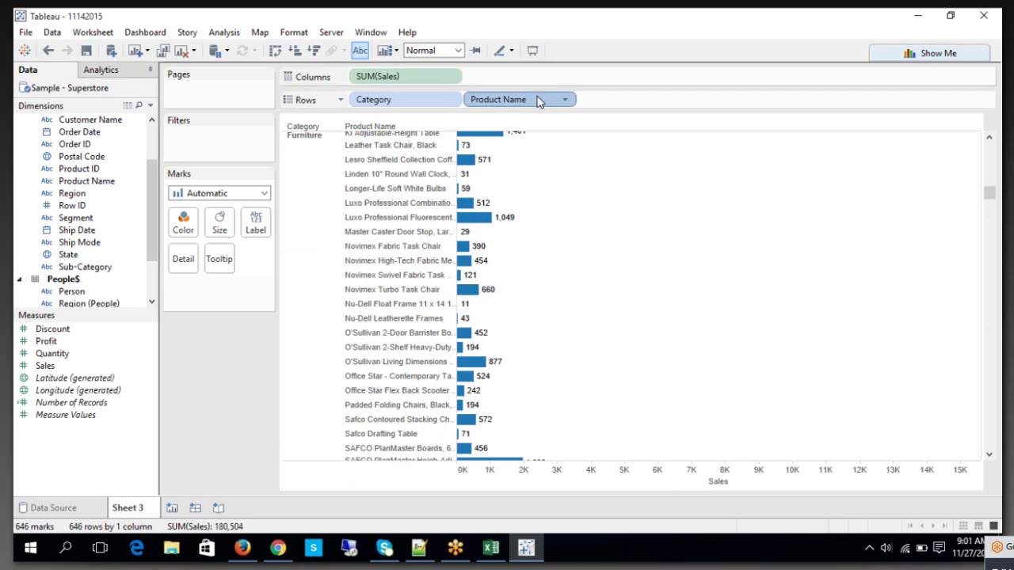
left_click(352, 106)
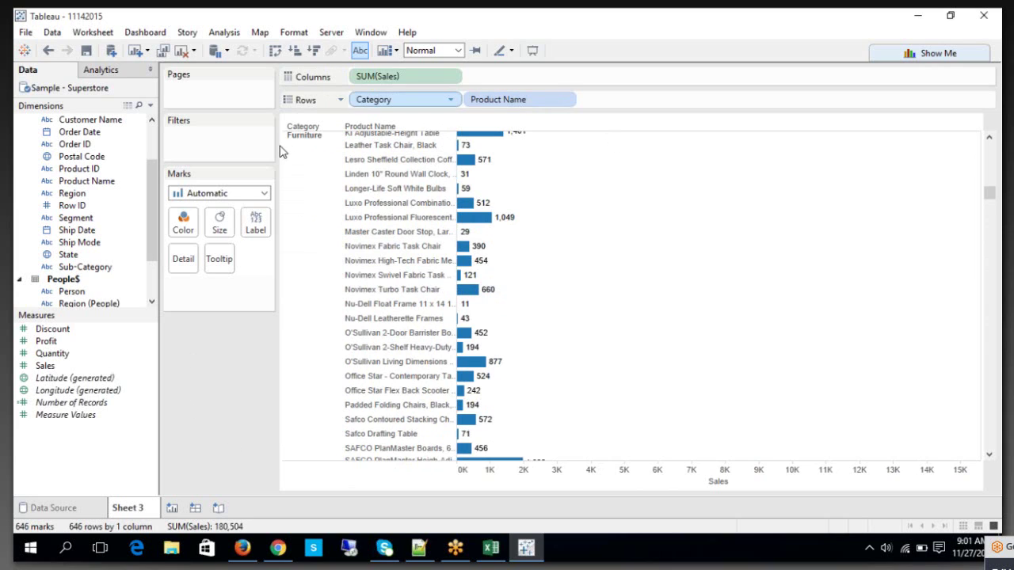
left_click(282, 152)
- Add a Category filter to Sheet 3 that keeps only Furniture, excluding Office Supplies and Technology
scroll(127, 142, "up", 3)
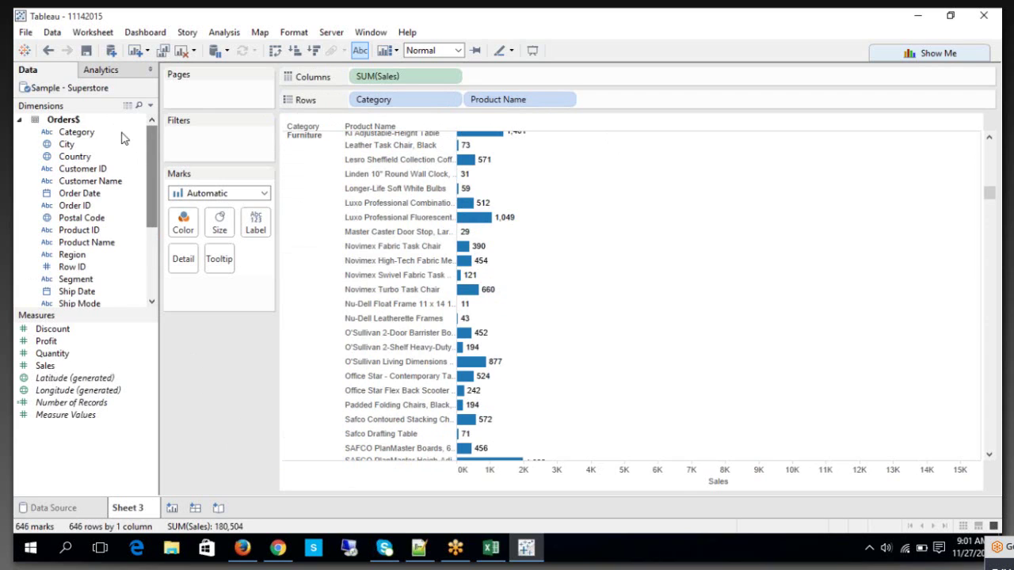
left_click_drag(80, 132, 195, 144)
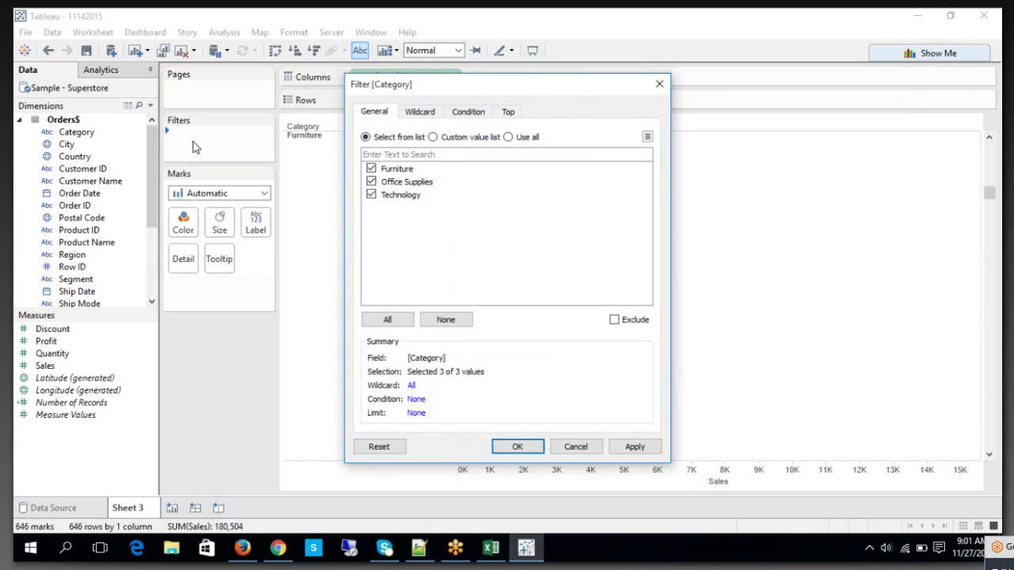
left_click(373, 182)
left_click(371, 195)
left_click_drag(412, 87, 760, 73)
left_click(868, 433)
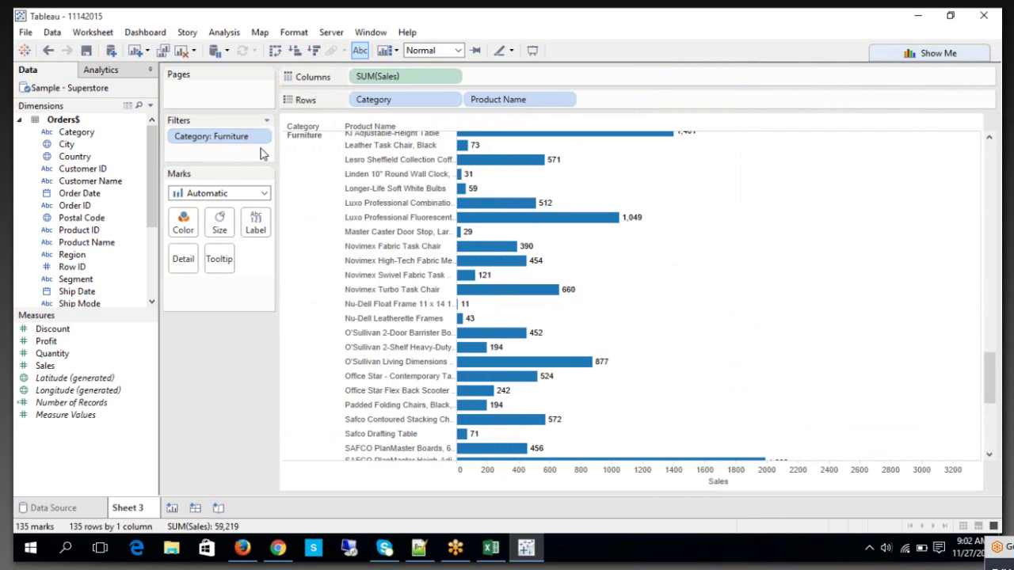
- Add a new blank worksheet and duplicate Sheet 3
left_click(172, 509)
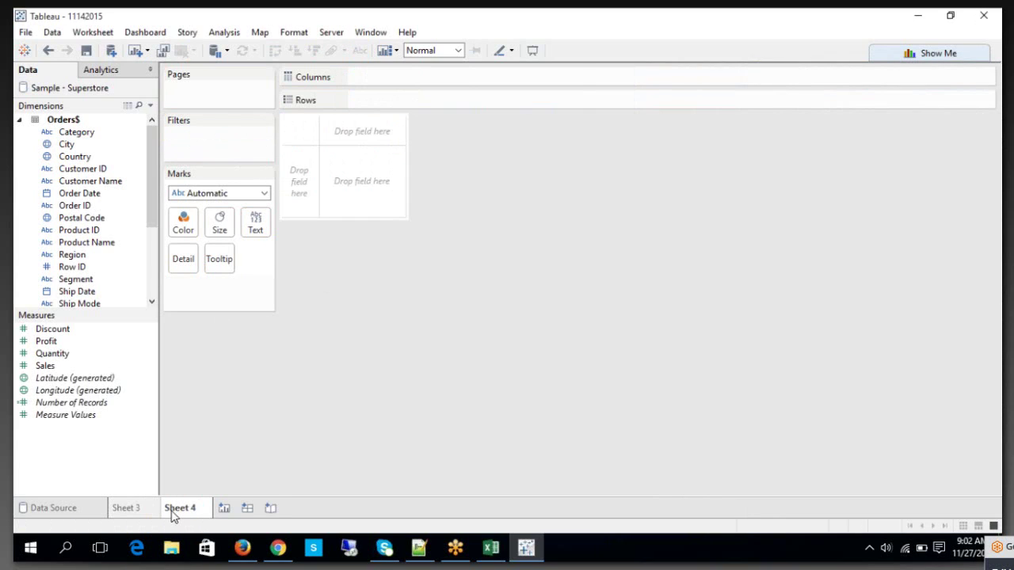
left_click(131, 508)
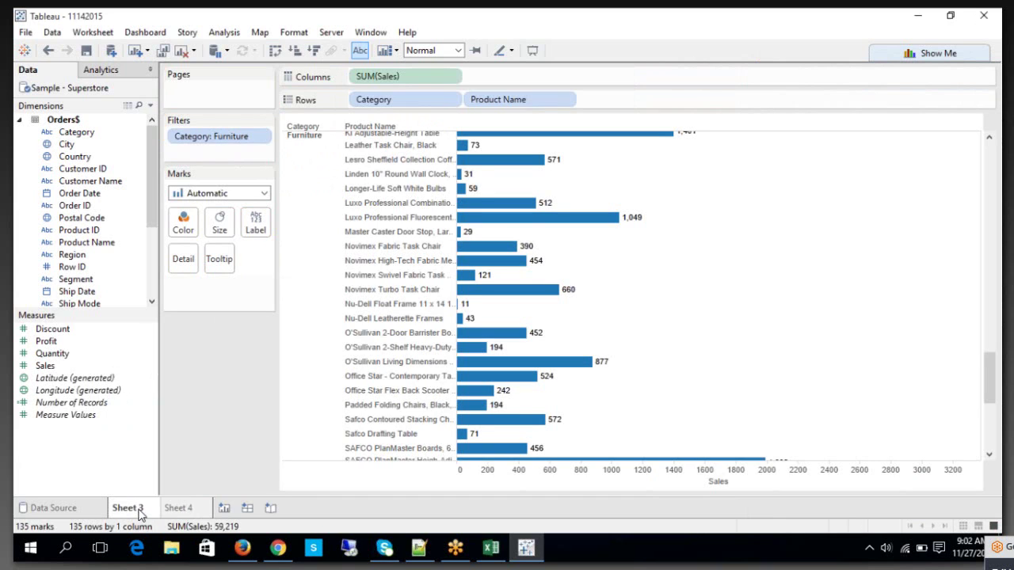
right_click(138, 513)
left_click(210, 418)
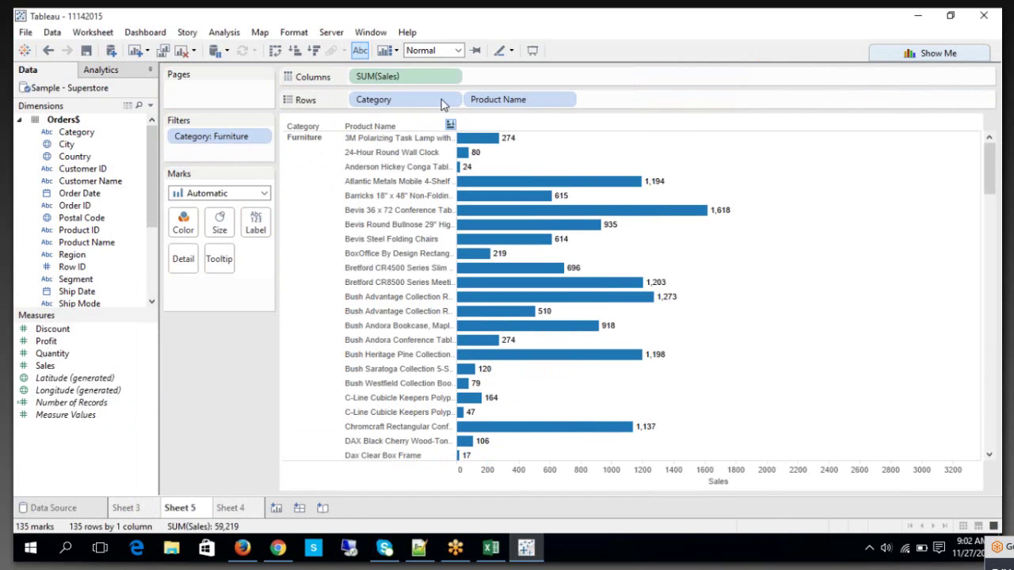
- On the duplicated sheet, replace the Category filter with a Product Name filter keeping the top 10 by sum of Sales
right_click(210, 139)
left_click(250, 320)
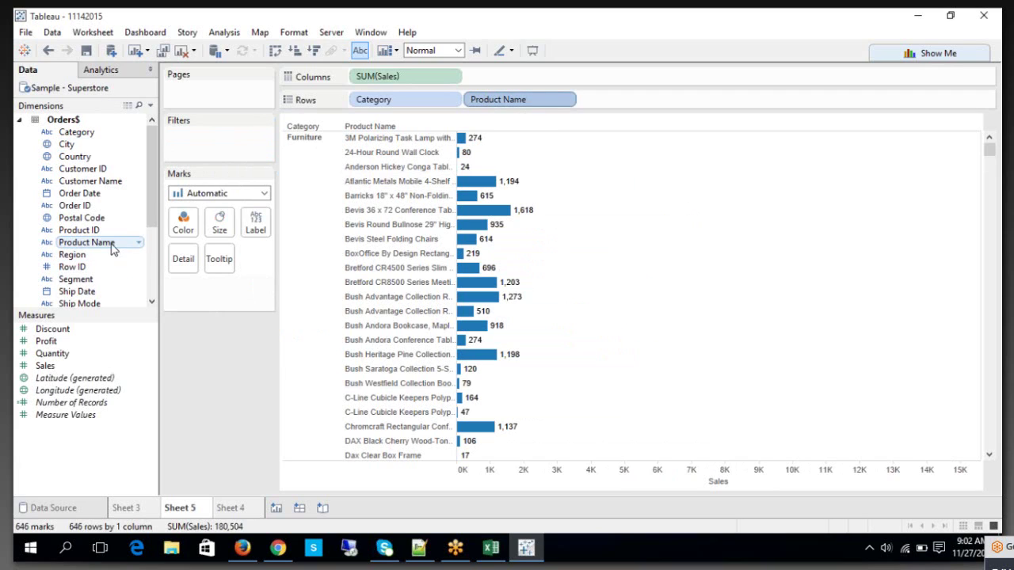
left_click_drag(131, 242, 206, 156)
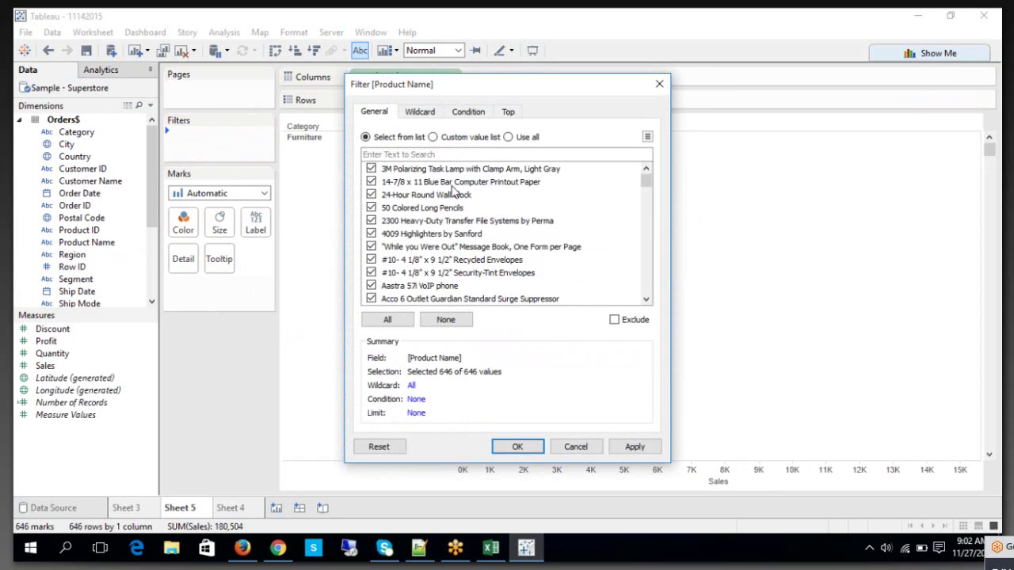
left_click(508, 111)
left_click(367, 149)
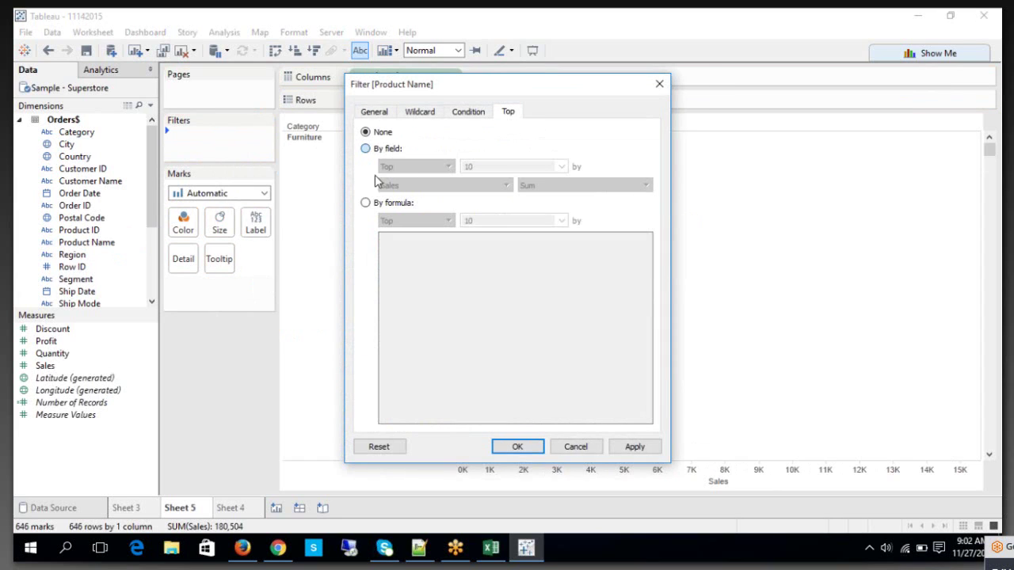
left_click(621, 450)
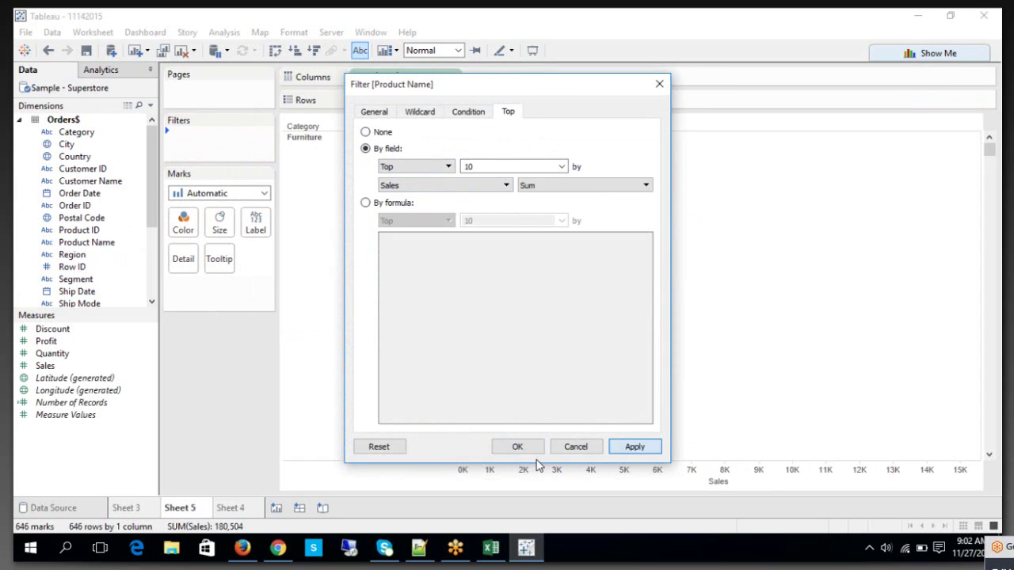
left_click(508, 449)
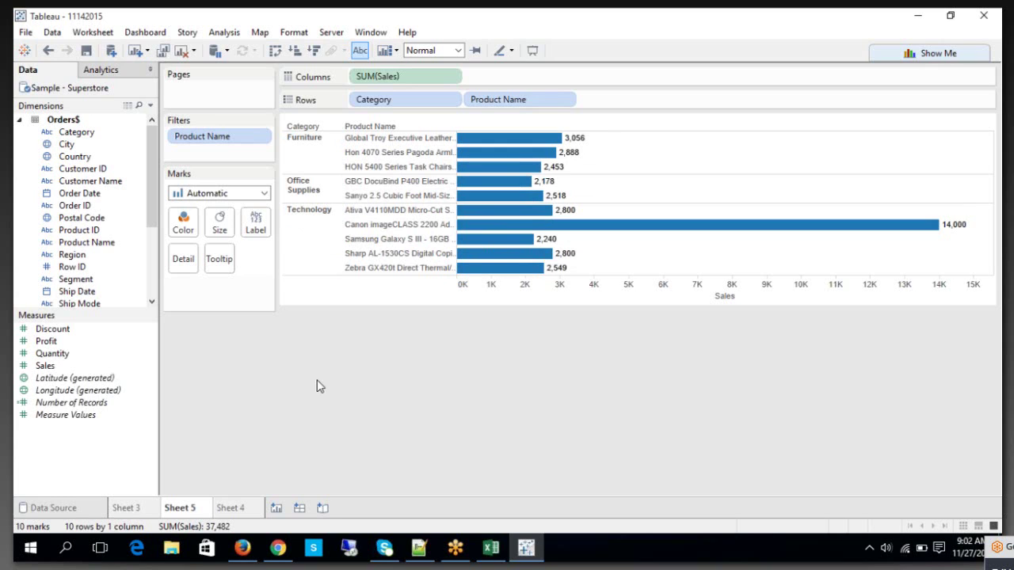
- Compare the Furniture-only product sales on Sheet 3 with the top 10 products across categories on Sheet 5
left_click(133, 509)
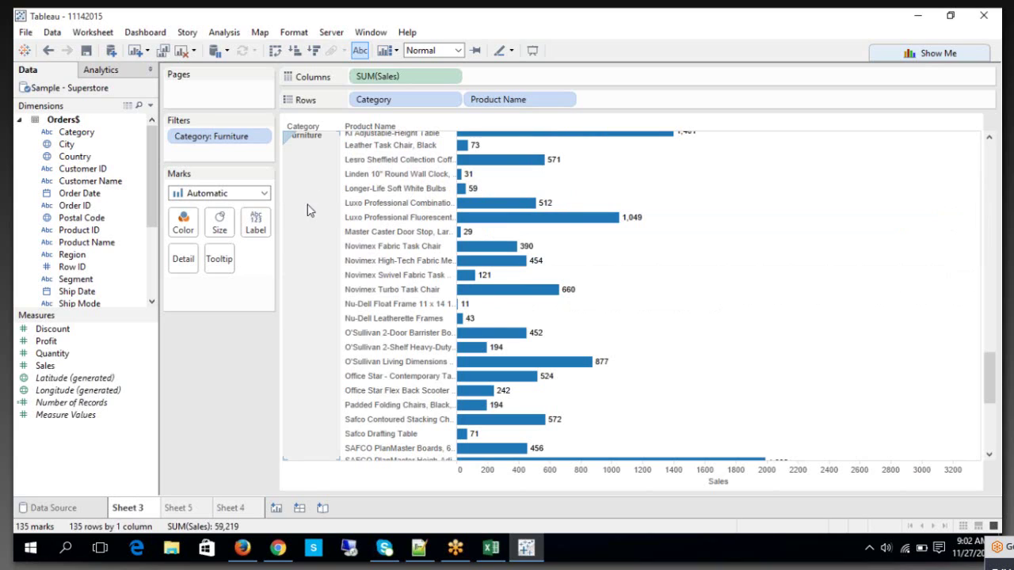
left_click(261, 141)
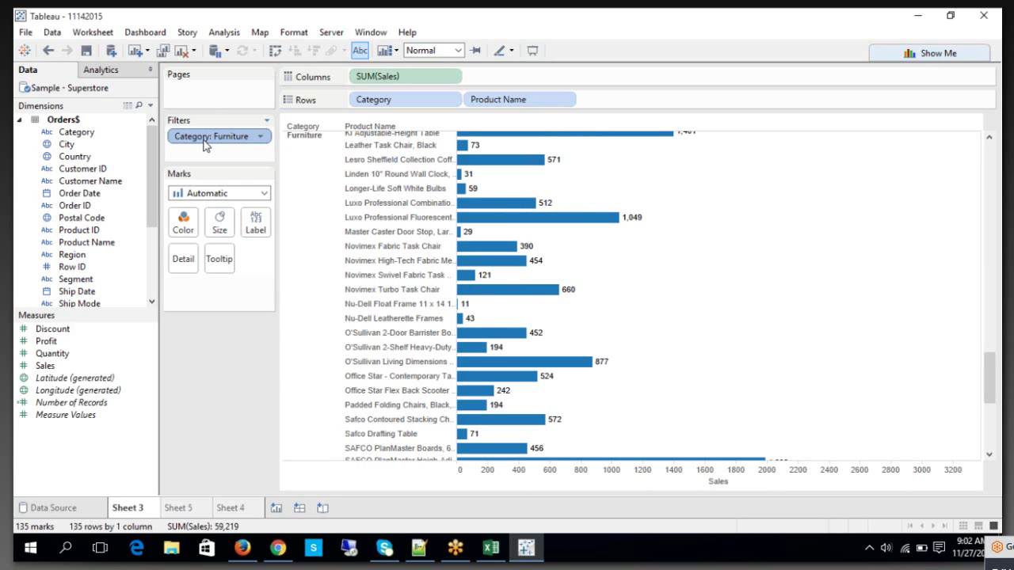
left_click(312, 215)
scroll(301, 293, "down", 5)
scroll(305, 294, "up", 10)
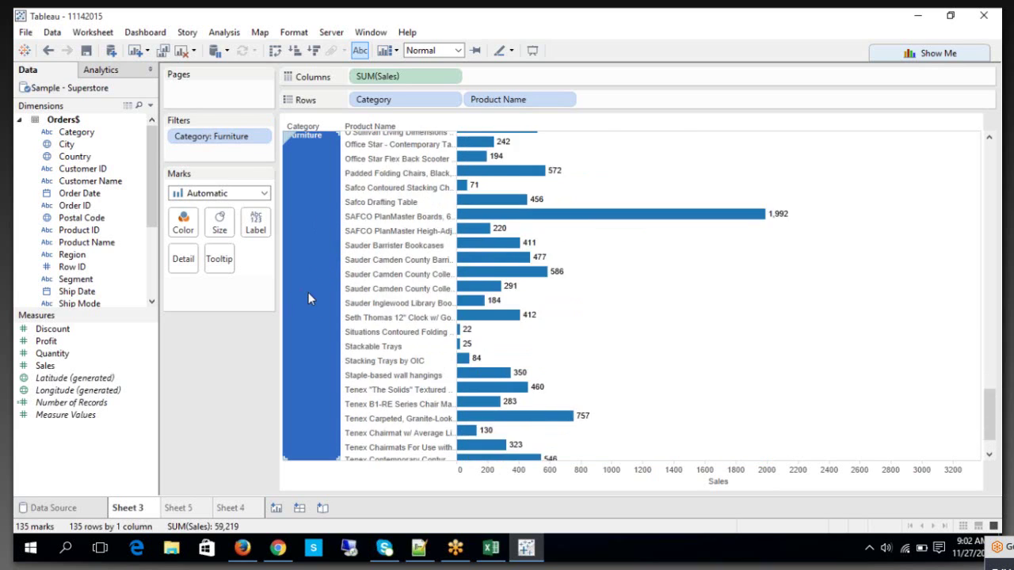
mouse_move(330, 198)
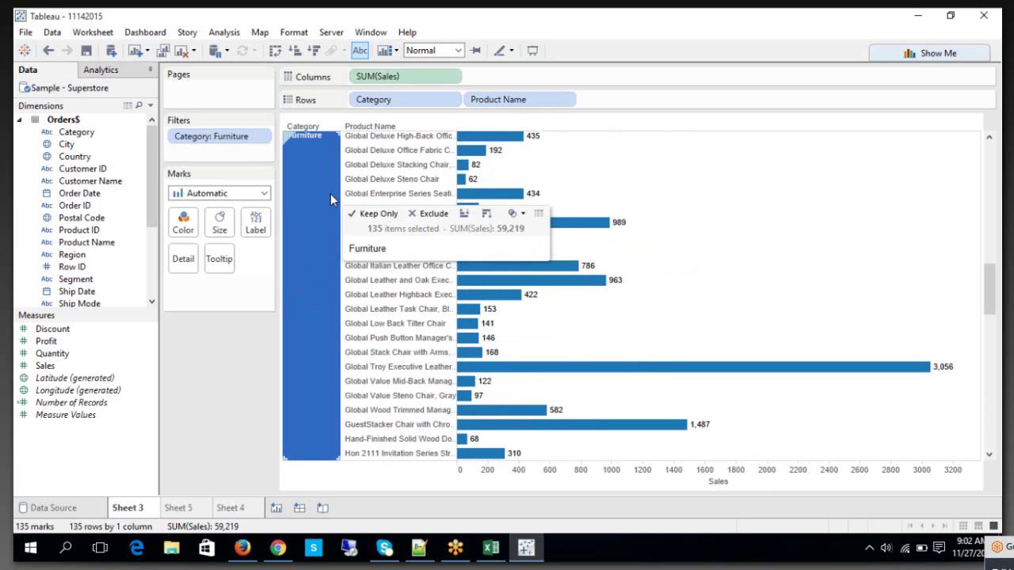
left_click(182, 510)
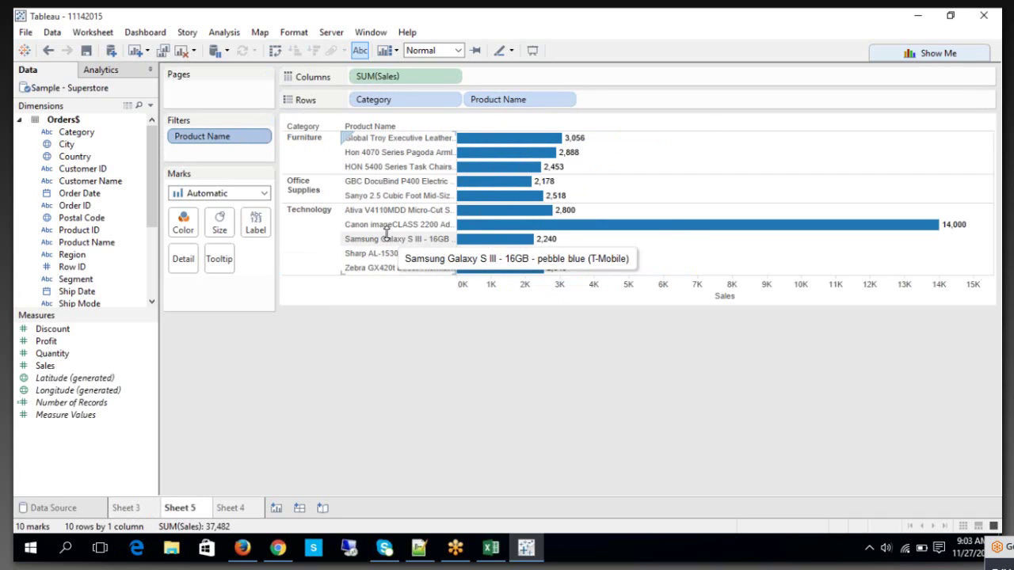
left_click(237, 513)
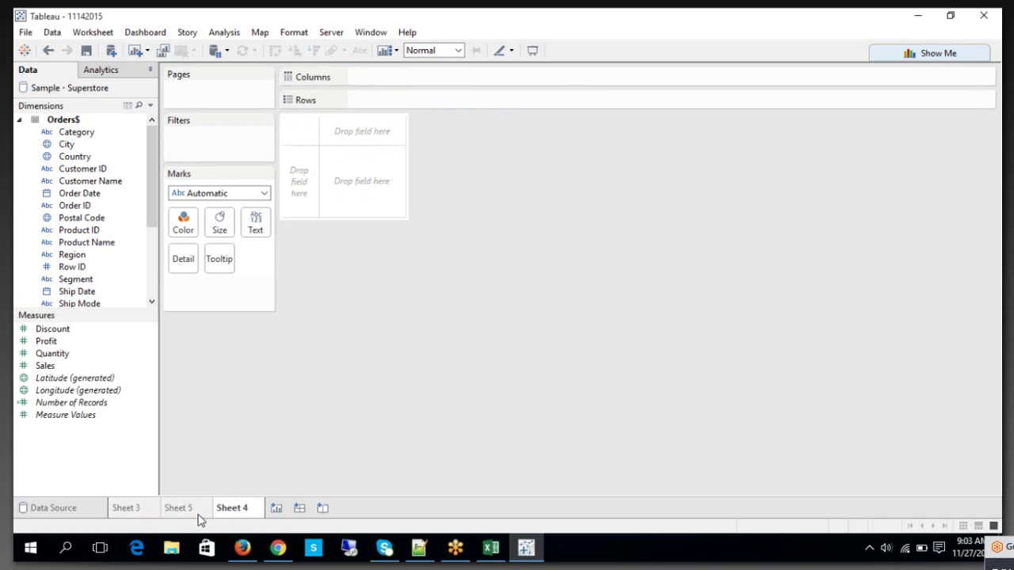
left_click(192, 516)
mouse_move(190, 515)
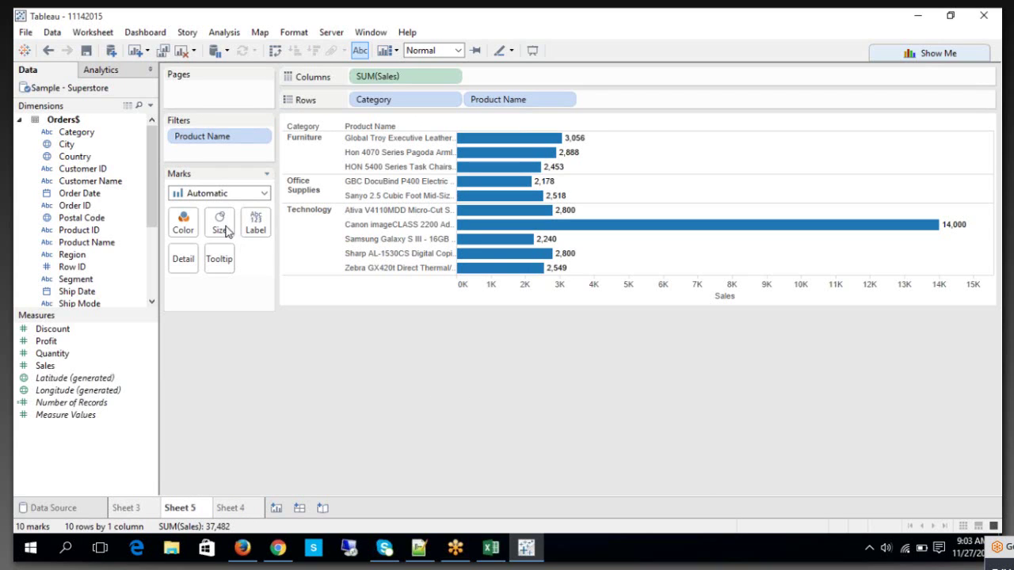
left_click(152, 516)
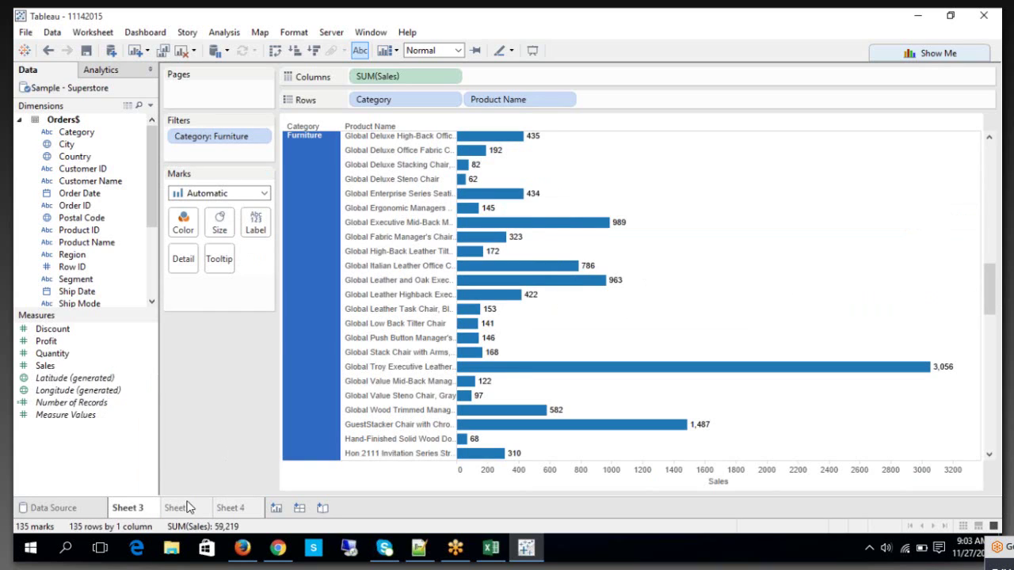
left_click(229, 511)
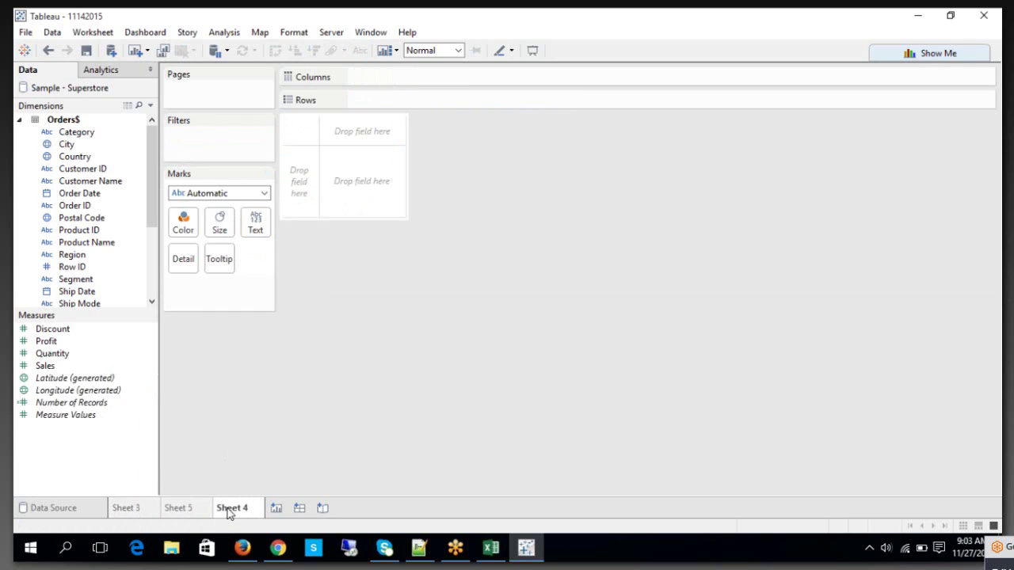
left_click(190, 511)
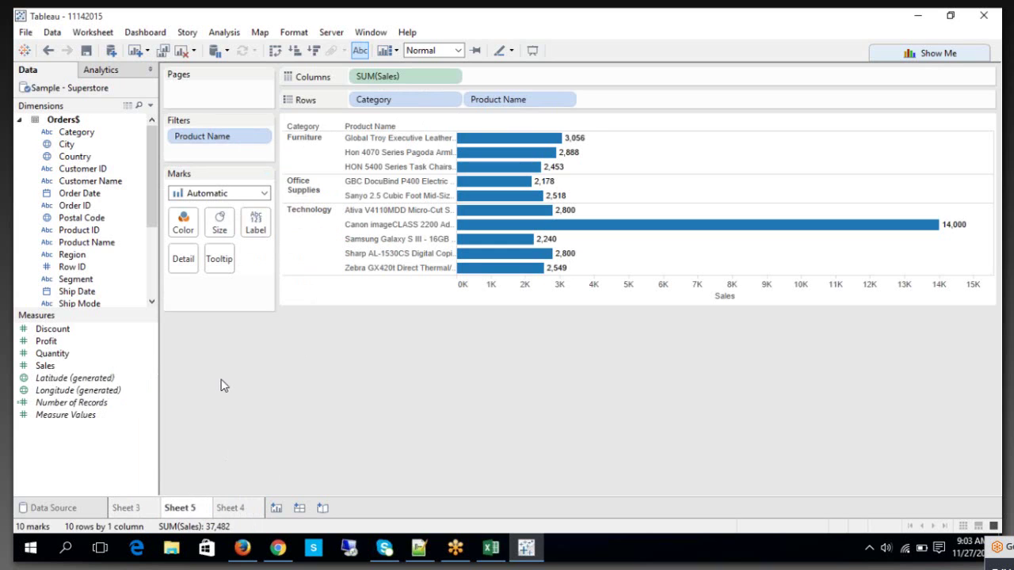
- Switch to Excel and examine the Normal Filter example: the Filter 2 and Filter 1 tables and their combined result table
left_click(490, 548)
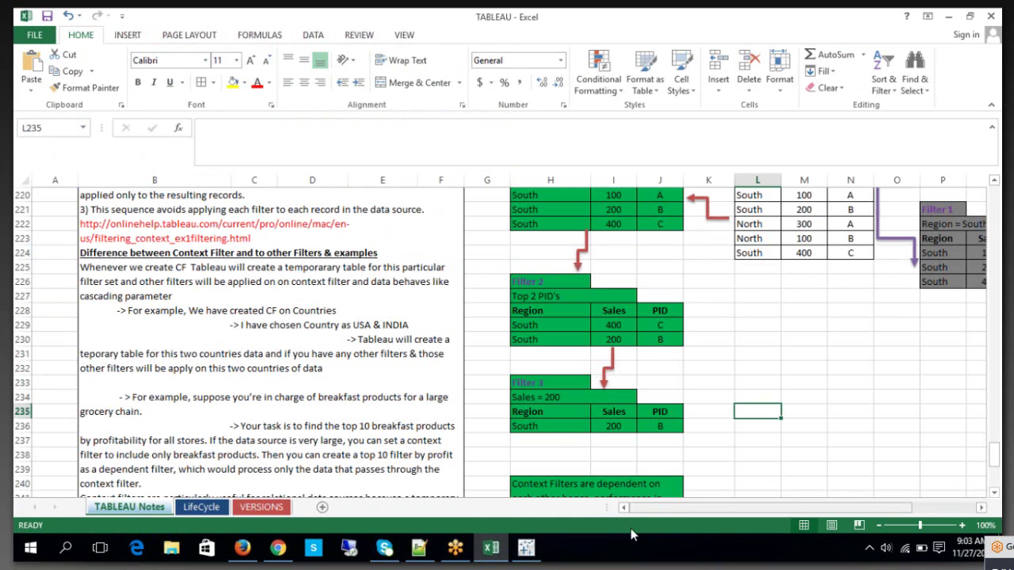
scroll(899, 314, "right", 2)
scroll(888, 342, "up", 3)
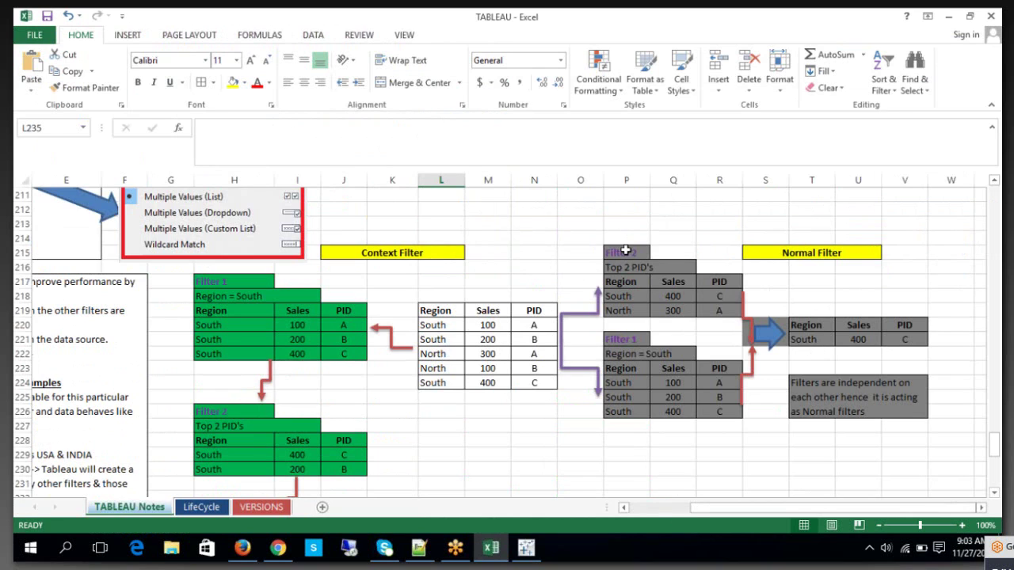
left_click_drag(626, 253, 719, 314)
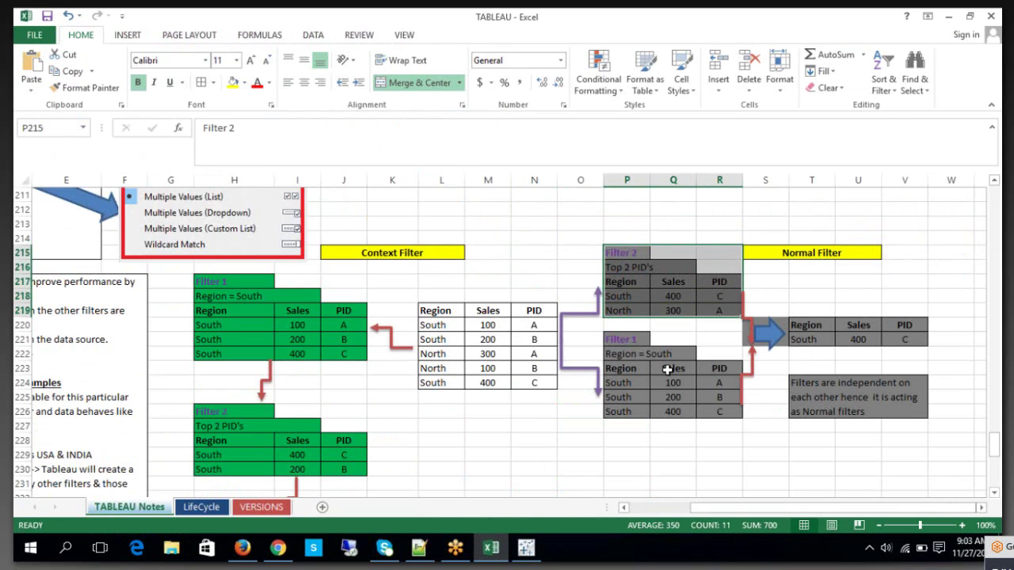
left_click_drag(630, 339, 715, 407)
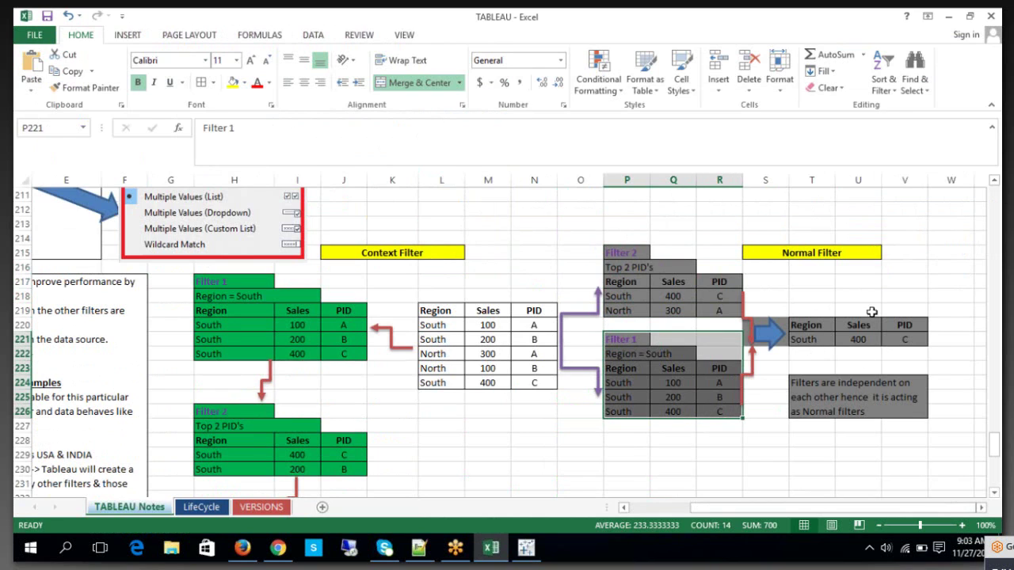
left_click_drag(819, 325, 894, 333)
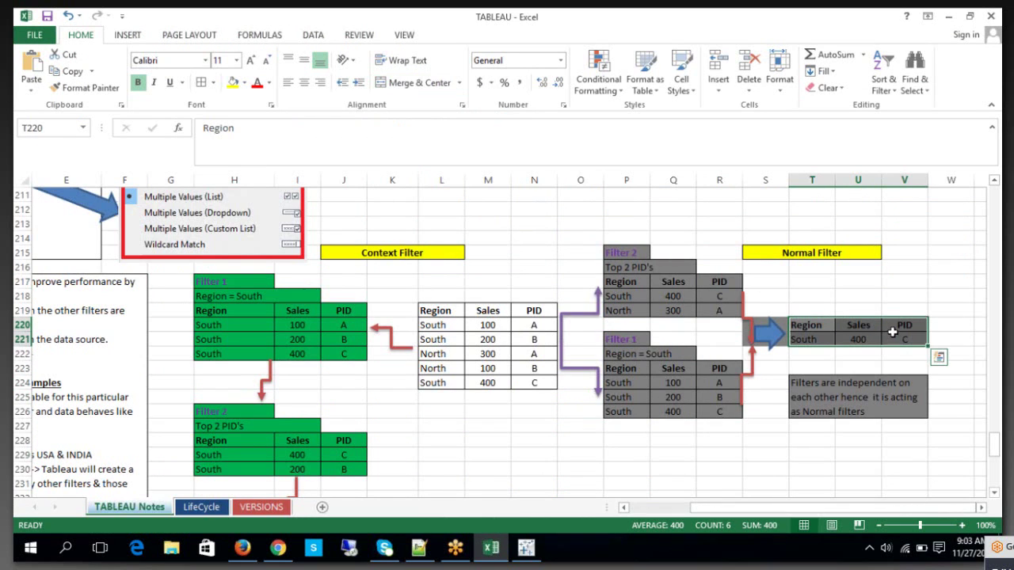
left_click(940, 234)
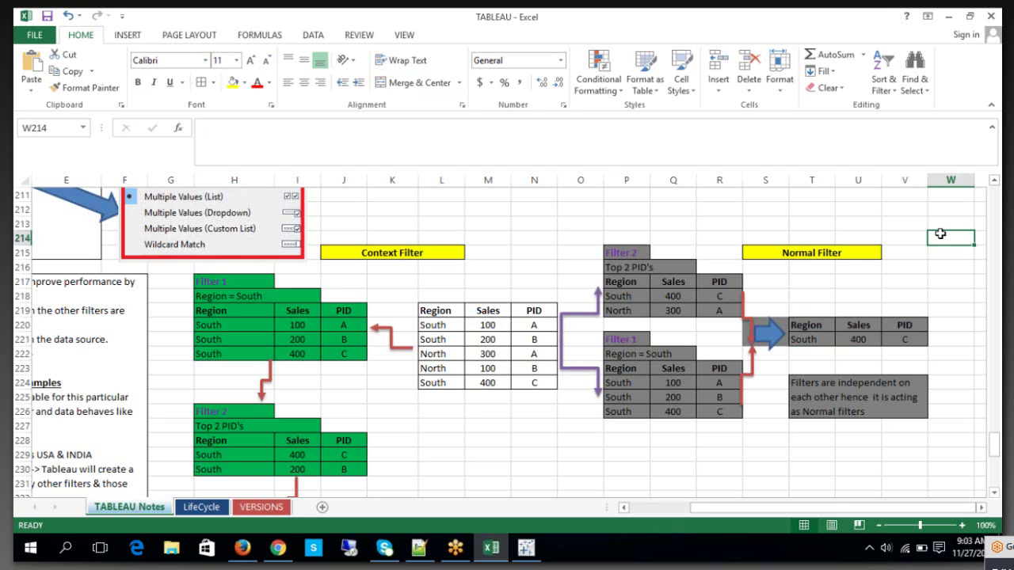
- Switch back to Tableau, delete the blank Sheet 4 and duplicate Sheet 5
left_click(526, 547)
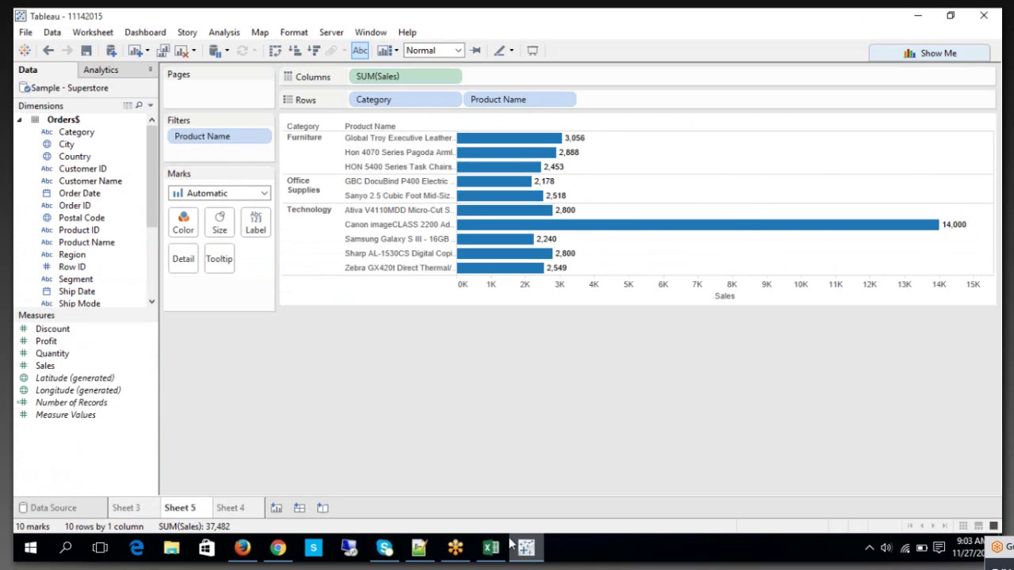
left_click(234, 512)
right_click(234, 516)
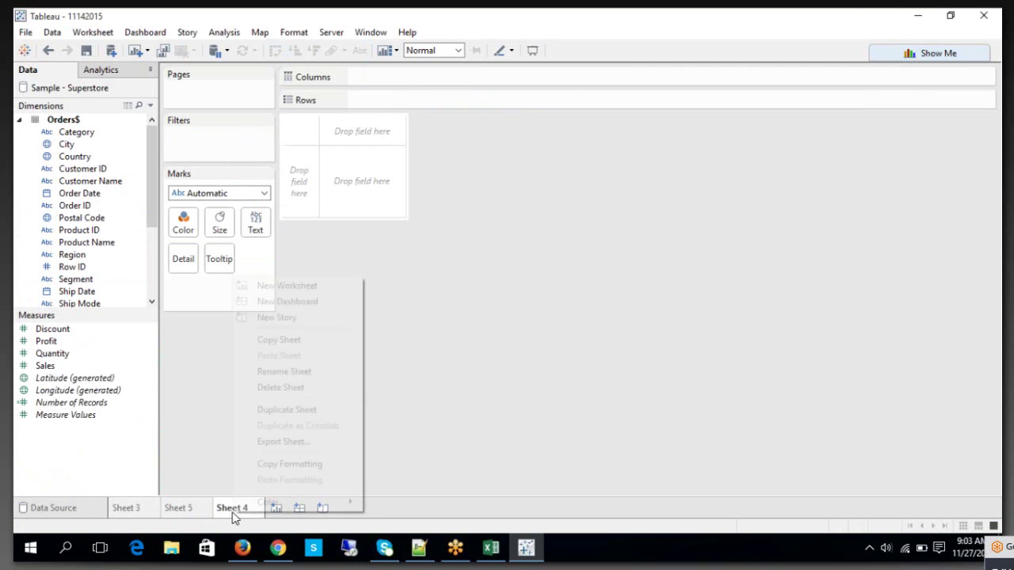
left_click(299, 391)
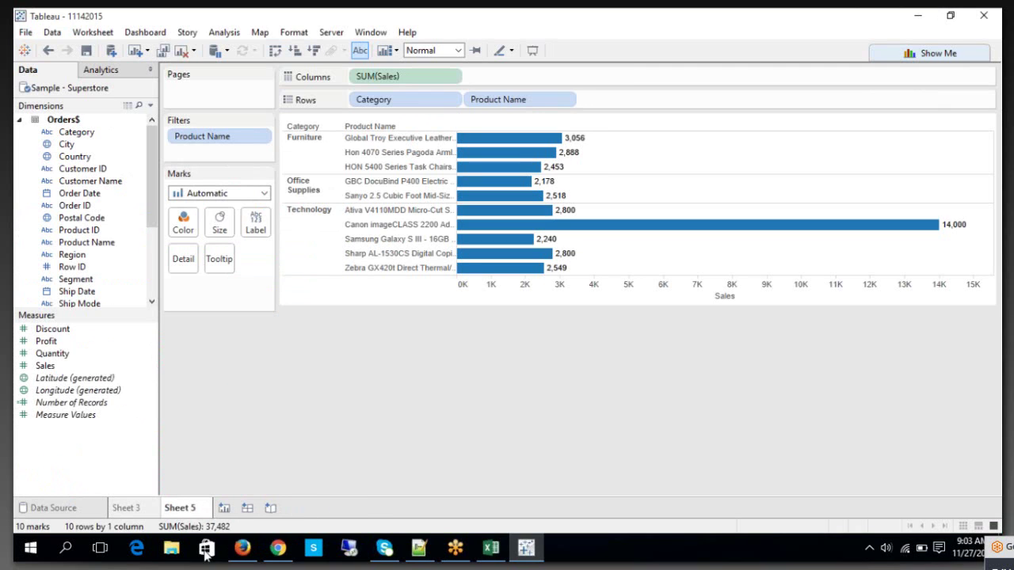
right_click(193, 513)
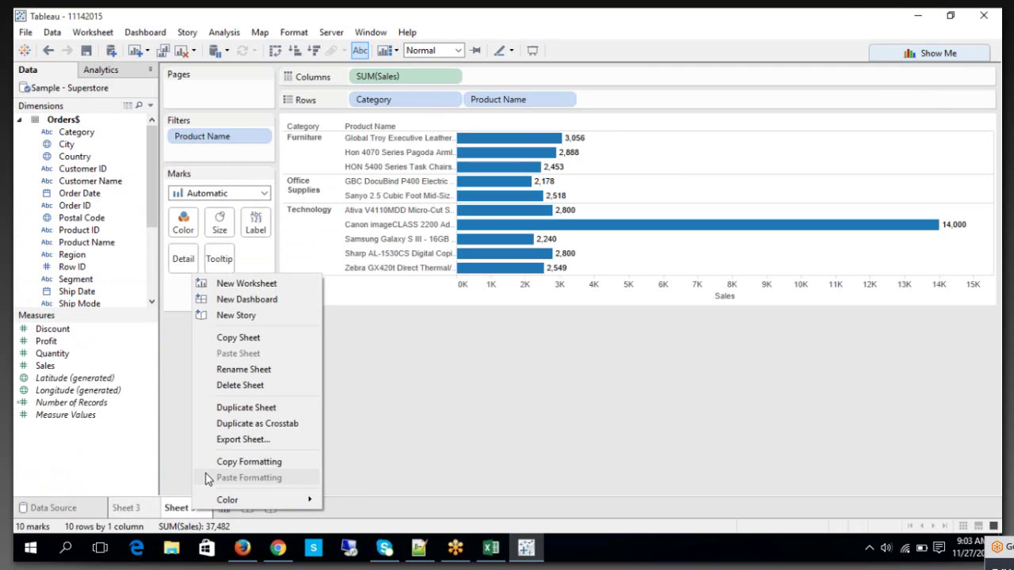
left_click(260, 408)
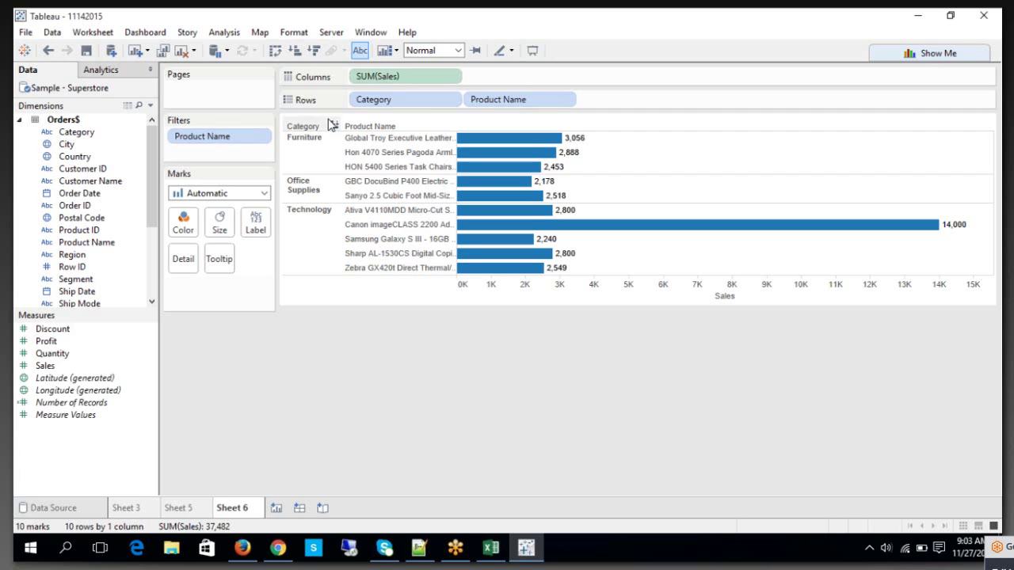
- Add a Category filter on Sheet 6 that keeps only Furniture by excluding Office Supplies and Technology
left_click(242, 138)
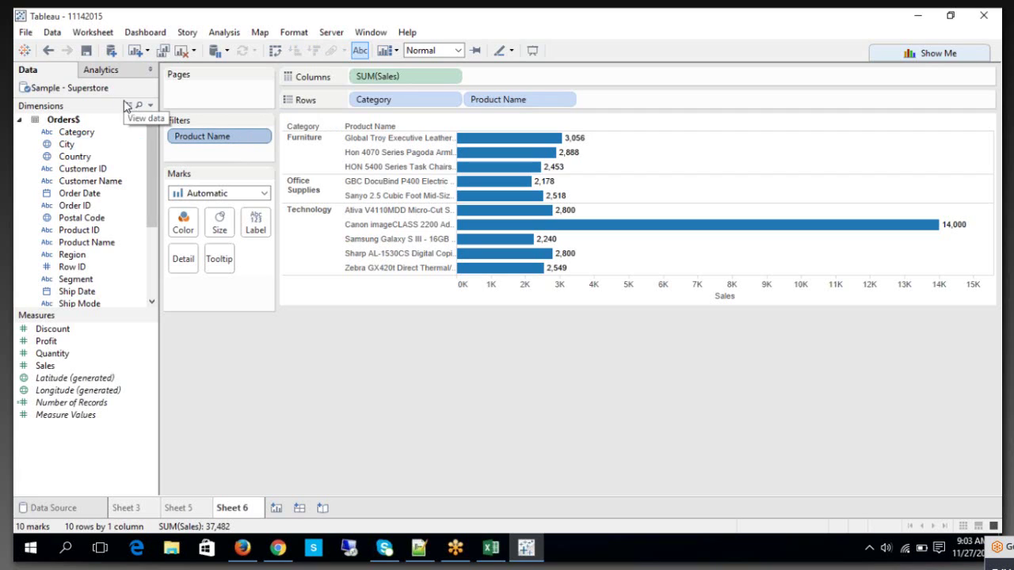
left_click(99, 134)
left_click_drag(97, 133, 204, 163)
left_click_drag(430, 94, 612, 142)
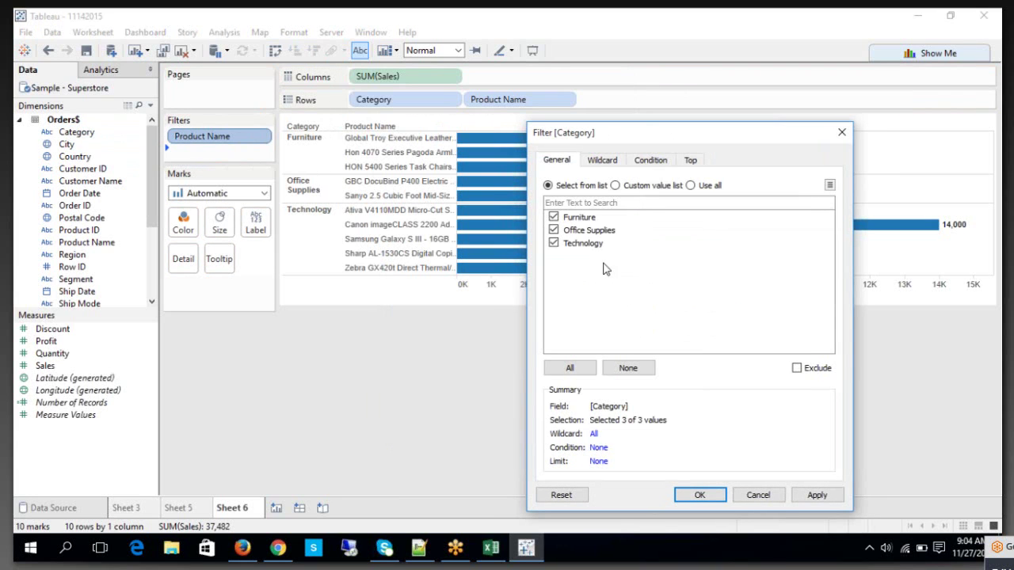
left_click(554, 230)
left_click(553, 244)
left_click_drag(679, 133, 726, 83)
left_click(747, 443)
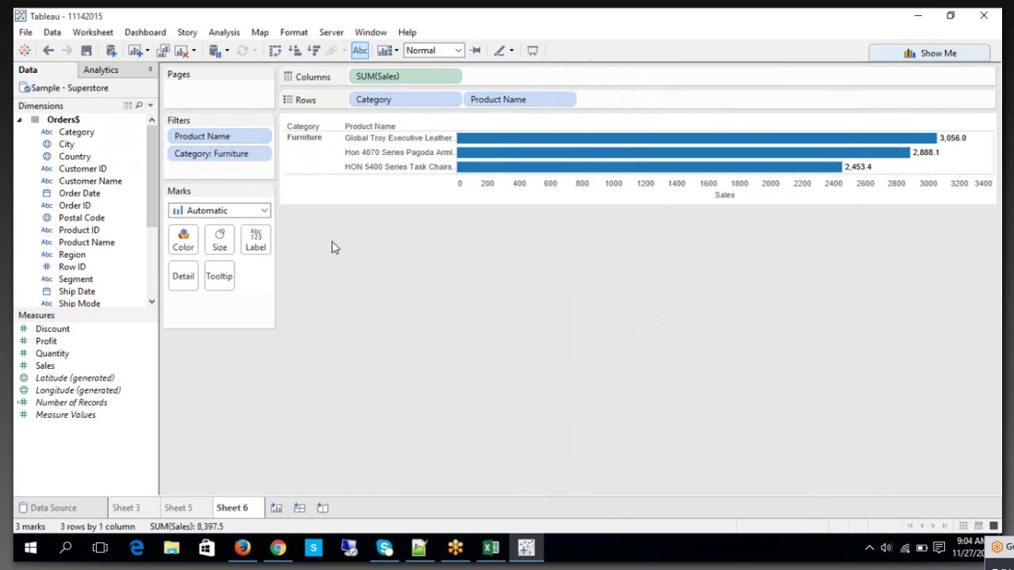
- Compare the results on Sheets 3, 5 and 6, then inspect the Product Name and Category filters on Sheet 6
left_click(139, 510)
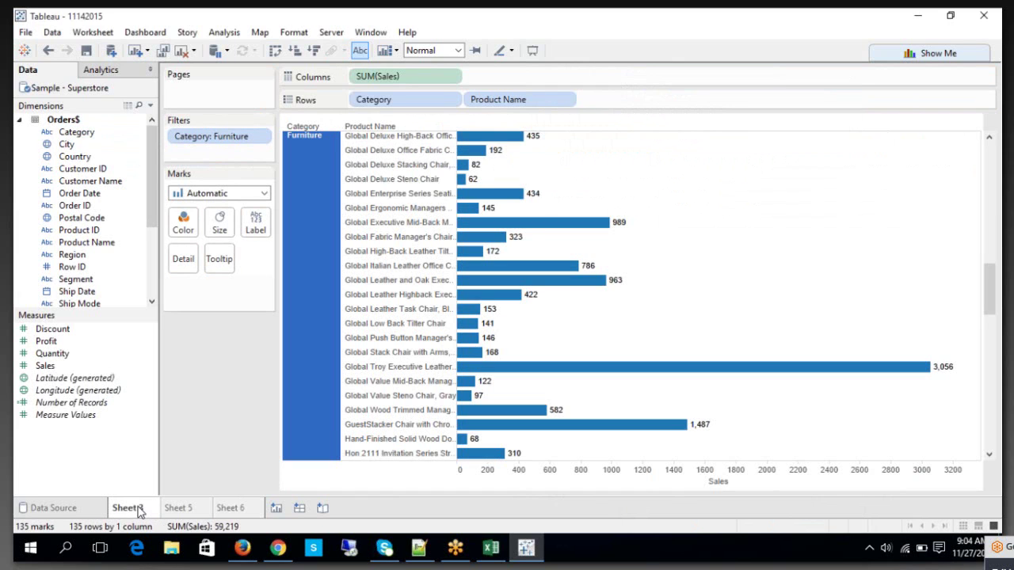
left_click(177, 511)
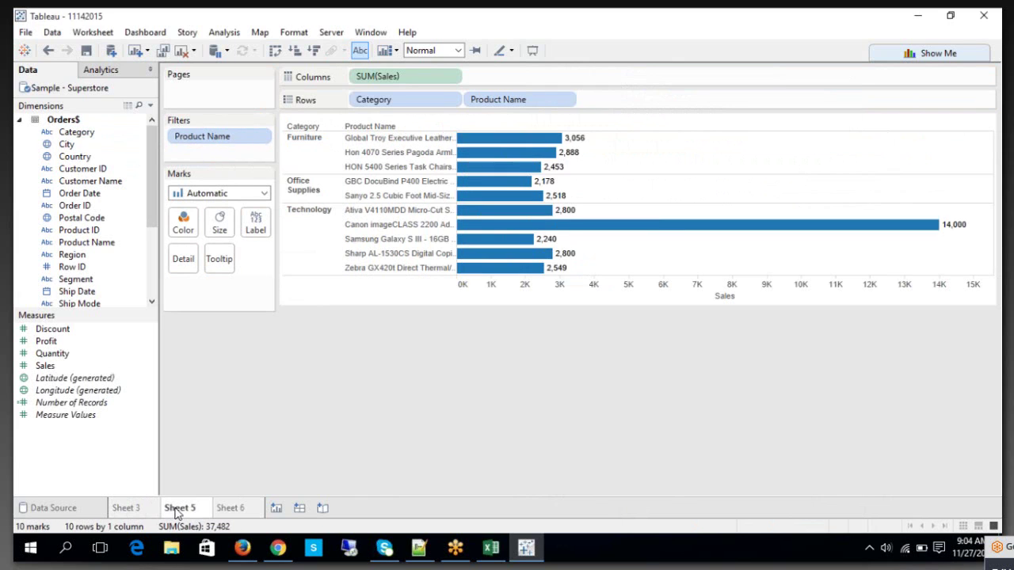
left_click(238, 509)
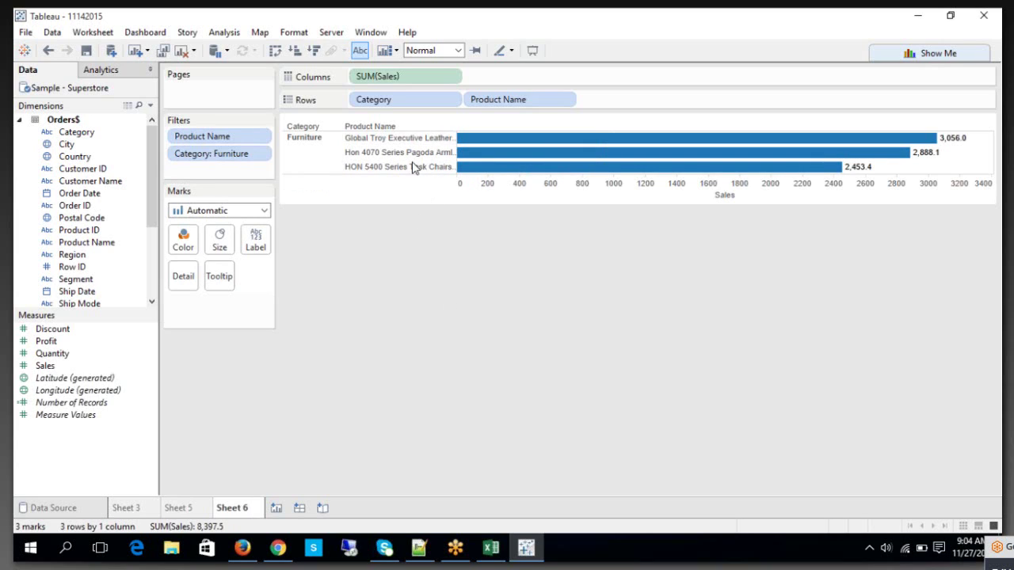
left_click(127, 508)
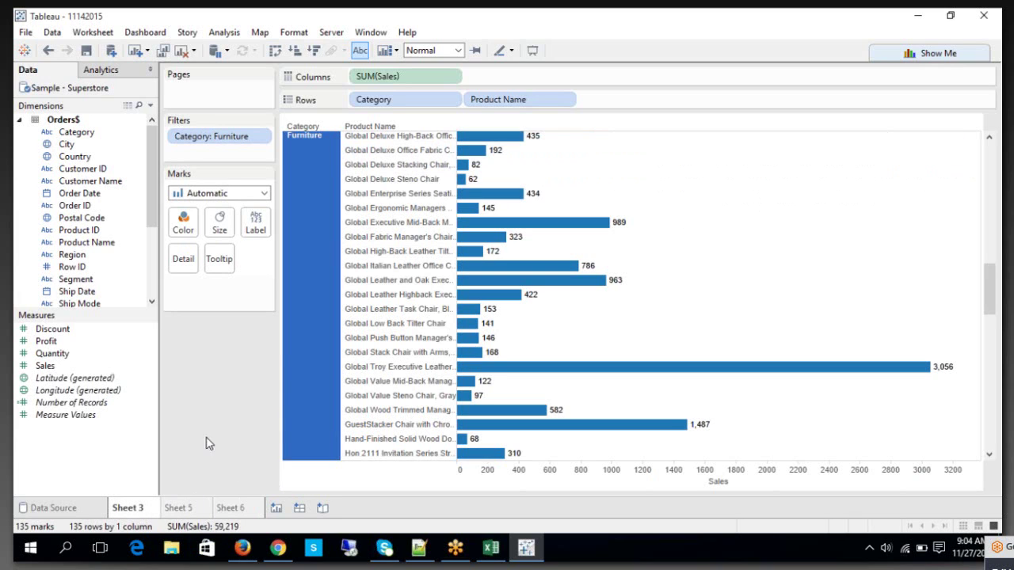
left_click(190, 508)
left_click(232, 507)
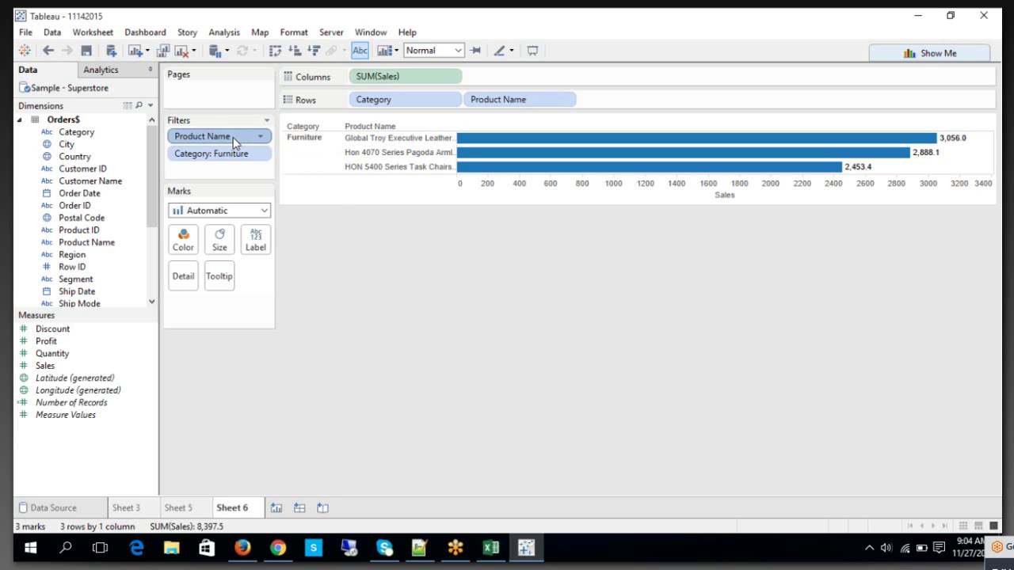
left_click(261, 137)
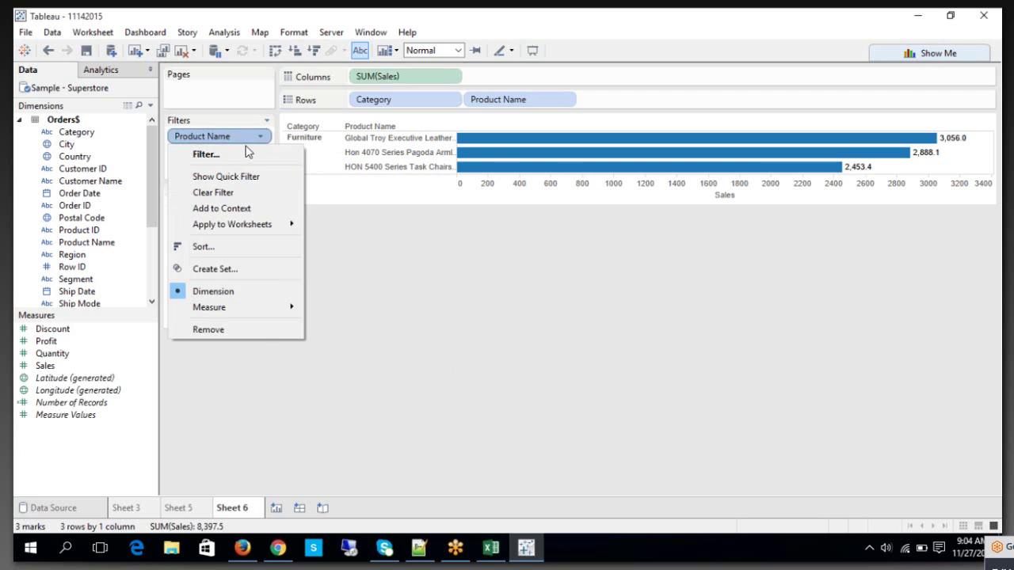
left_click(330, 202)
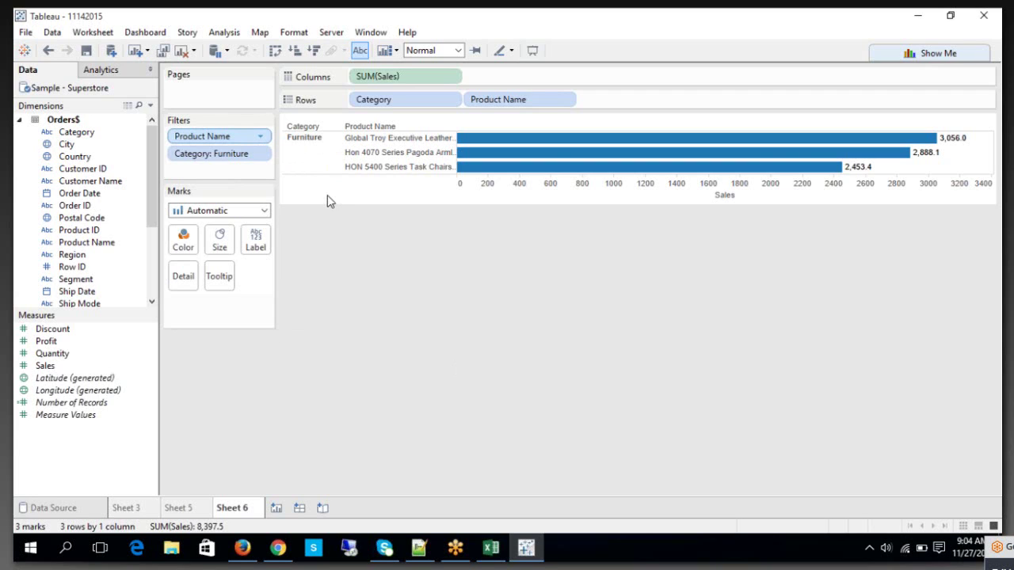
left_click(237, 156)
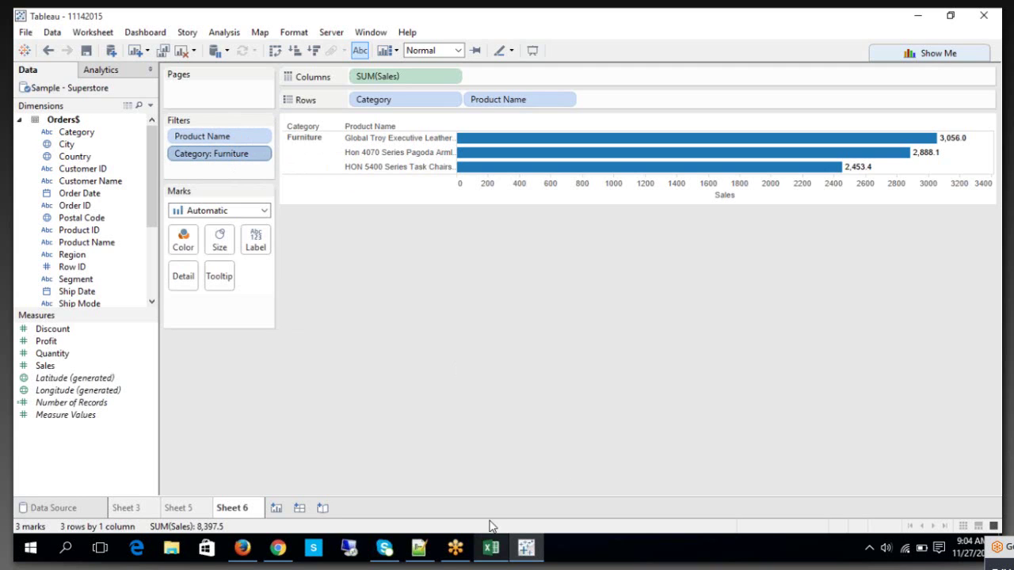
- Switch to Excel and read the note on filter independence beside the Normal Filter example
left_click(490, 548)
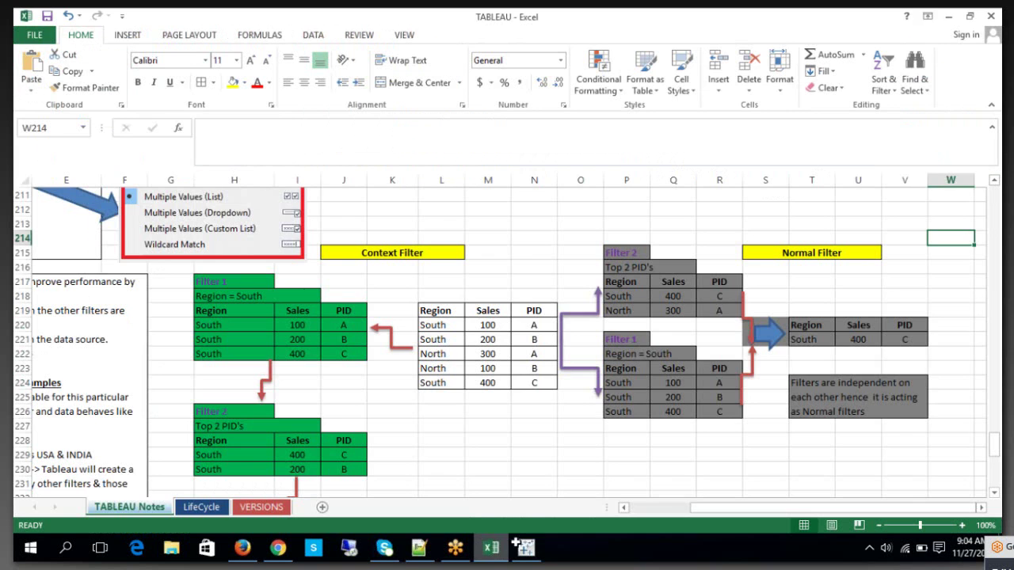
double_click(842, 386)
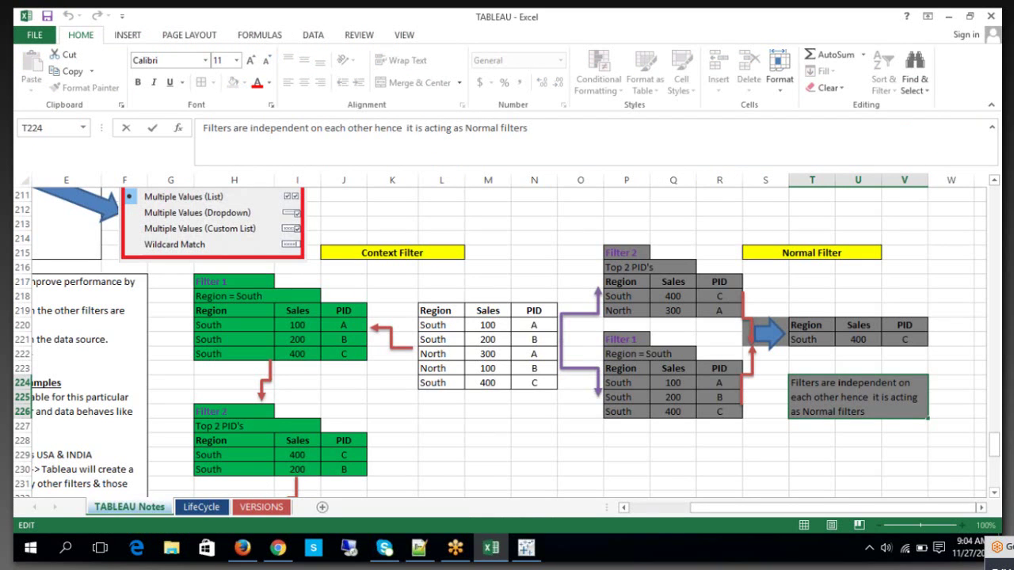
left_click(765, 468)
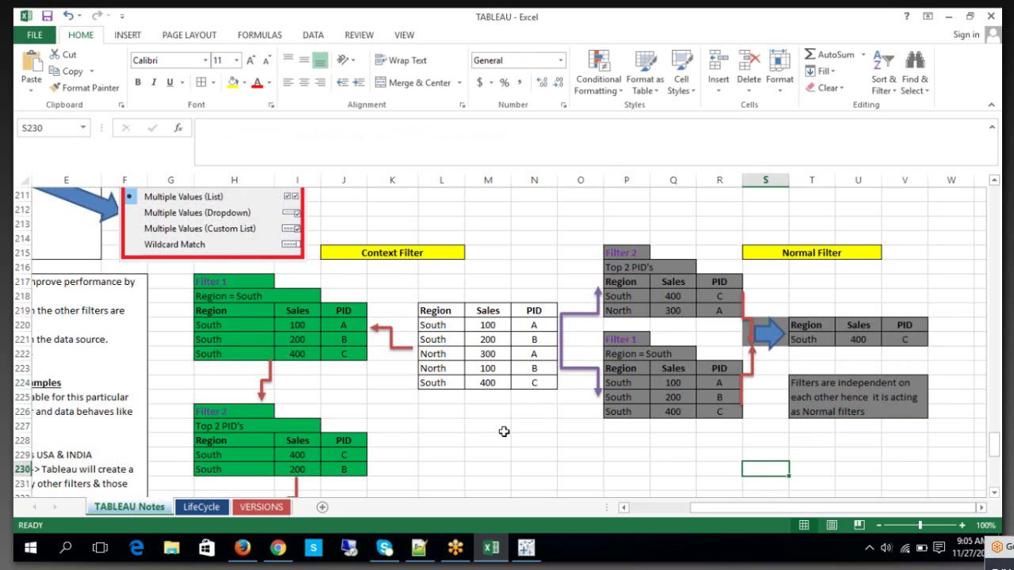
- Switch back to Tableau and add the Category filter on Sheet 6 to the context
left_click(526, 547)
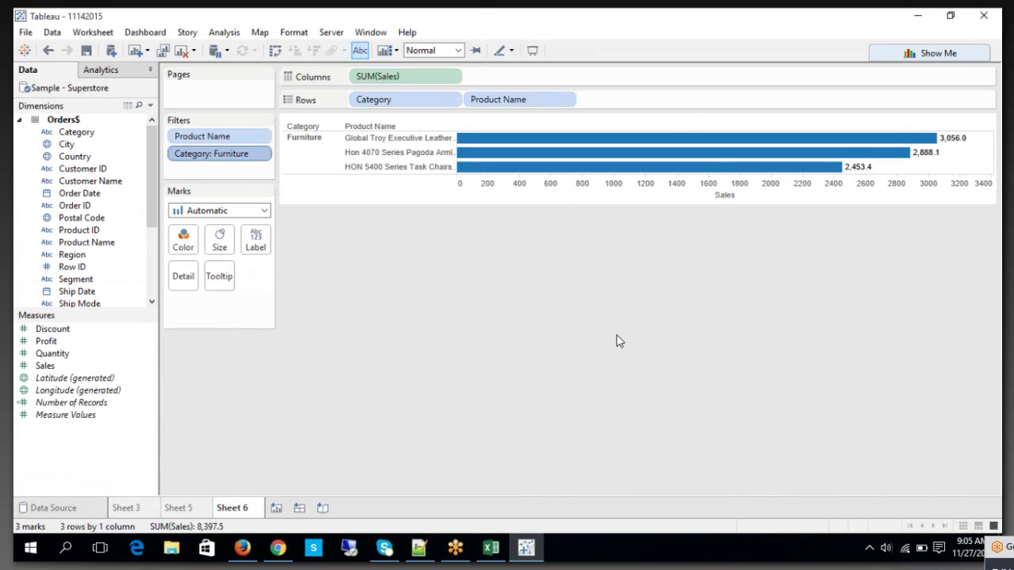
left_click(238, 155)
right_click(242, 156)
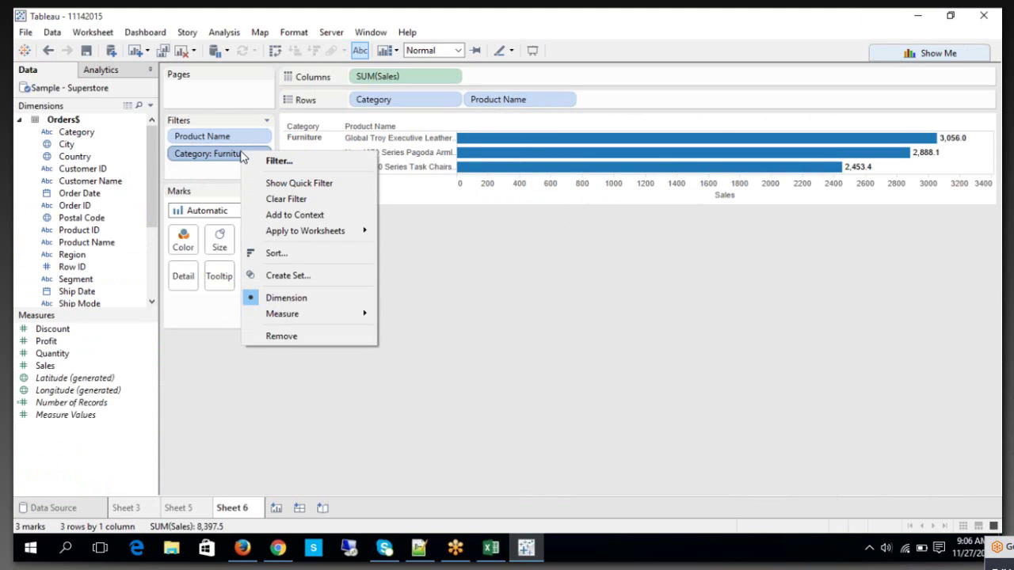
left_click(276, 214)
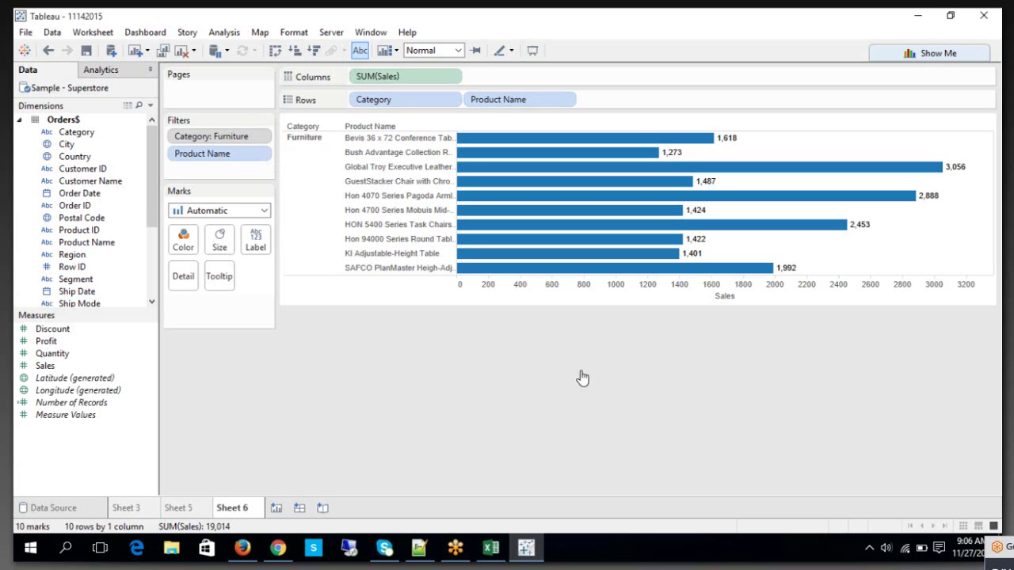
- Check the Category filter's context options, then switch to Excel and examine the Context Filter example
right_click(236, 142)
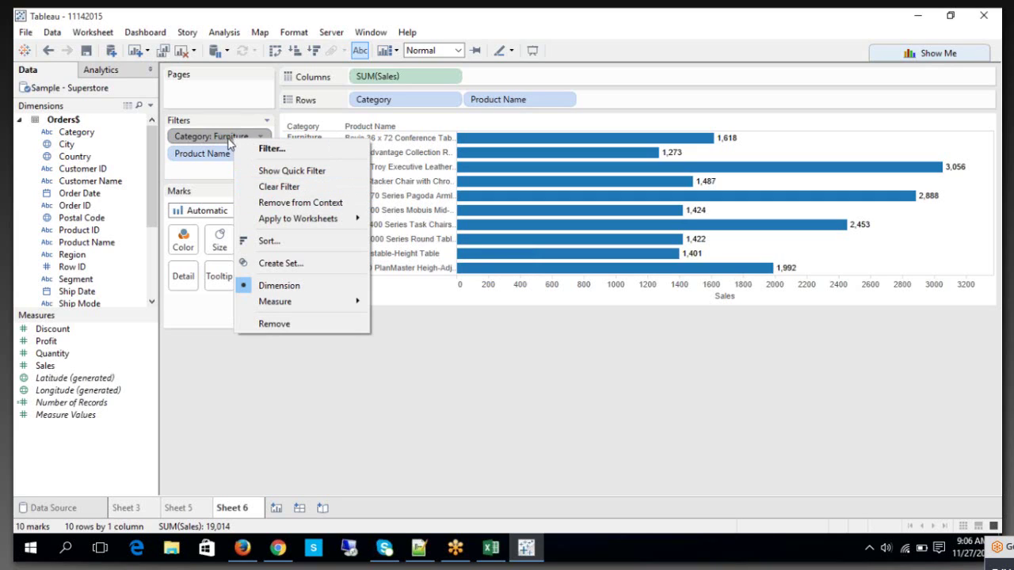
left_click(458, 431)
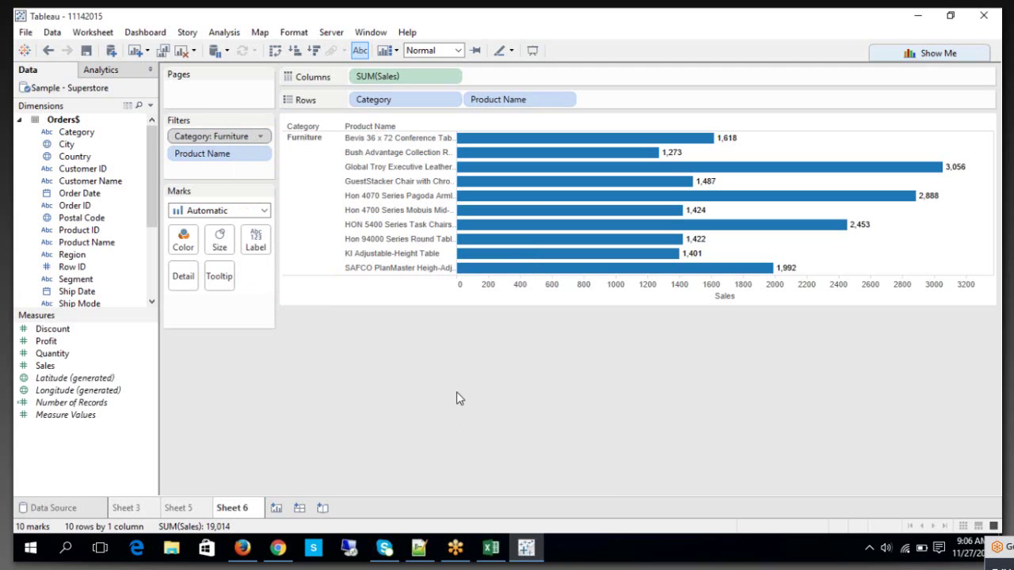
left_click(492, 548)
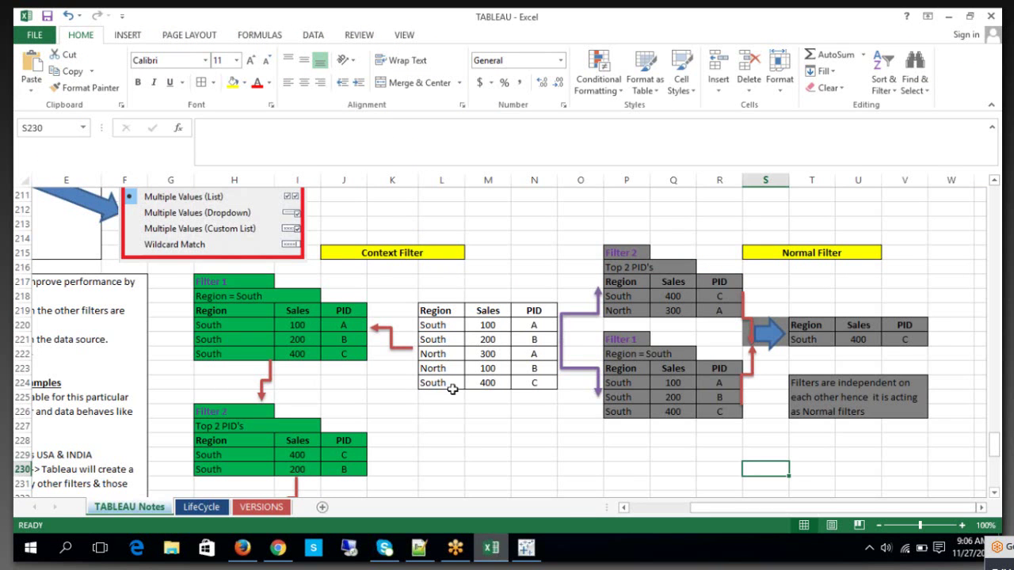
scroll(422, 390, "down", 1)
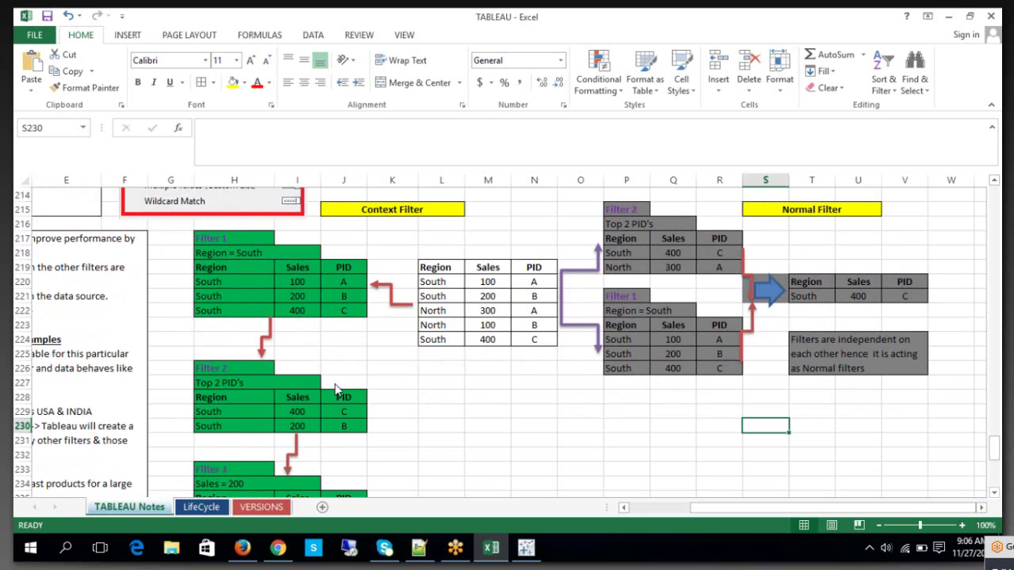
- Switch back to Tableau, remove the Category filter from the context and add it back to compare both results
left_click(526, 547)
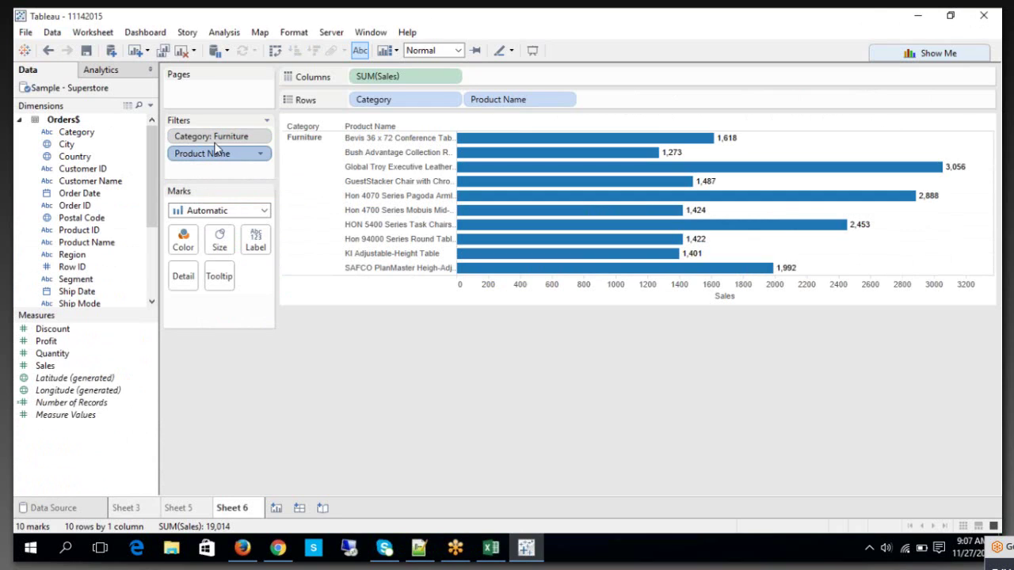
right_click(213, 141)
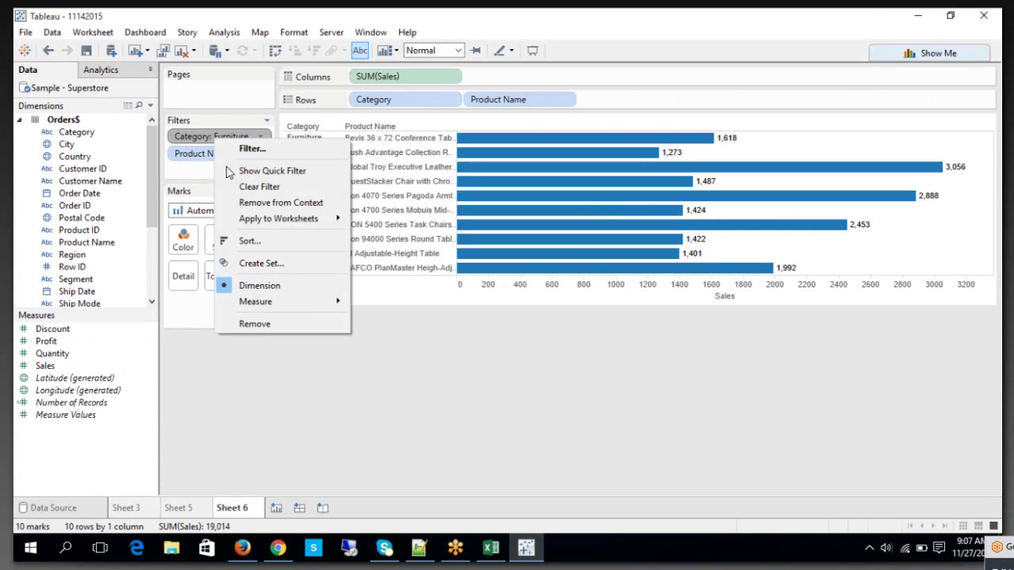
left_click(254, 201)
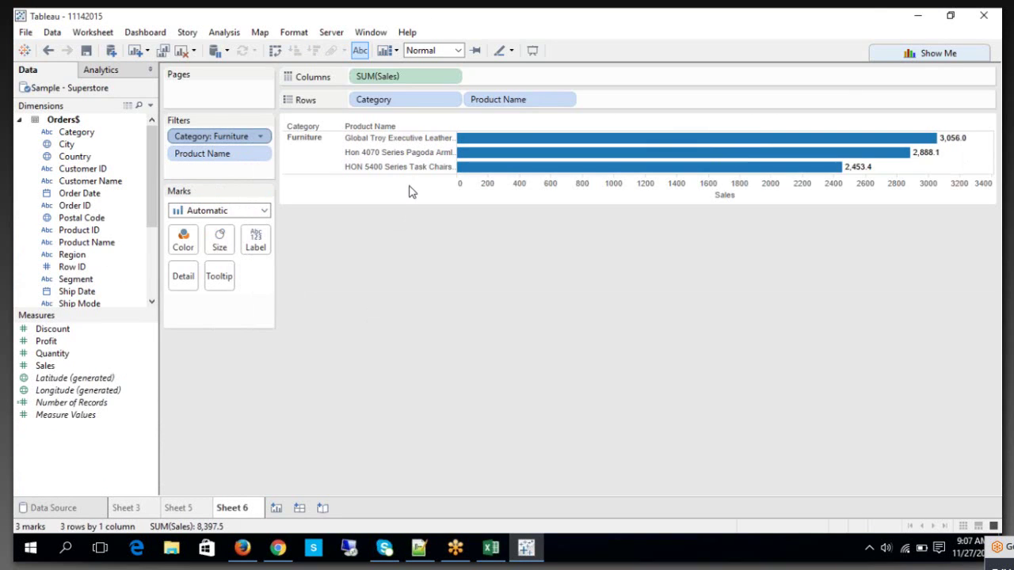
right_click(226, 143)
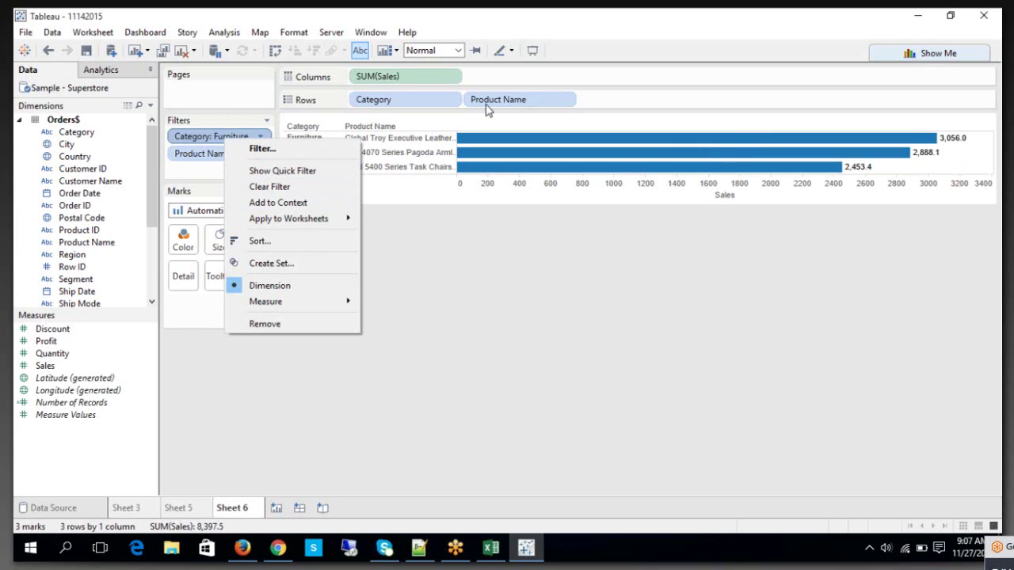
left_click(187, 162)
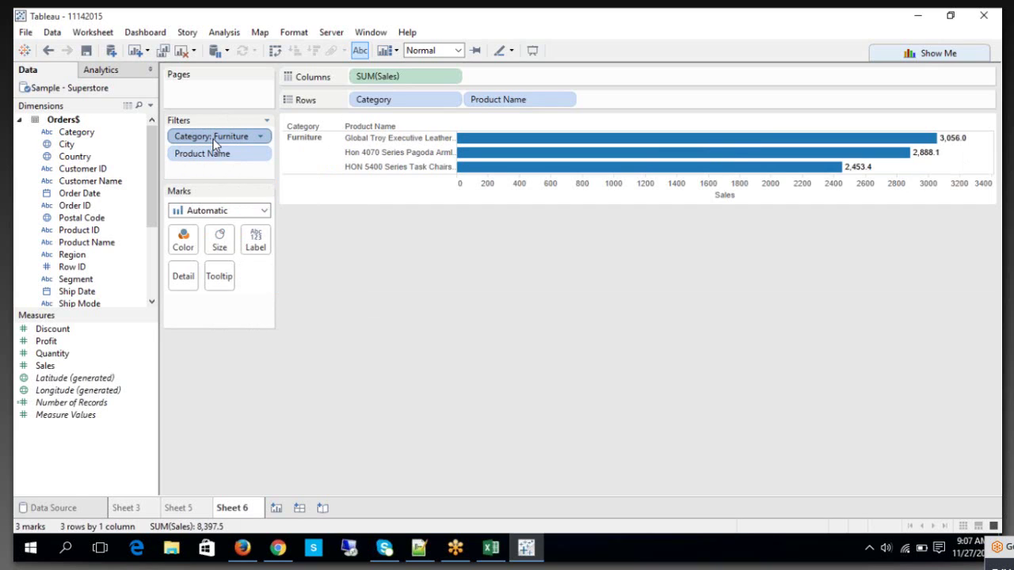
right_click(213, 141)
left_click(244, 204)
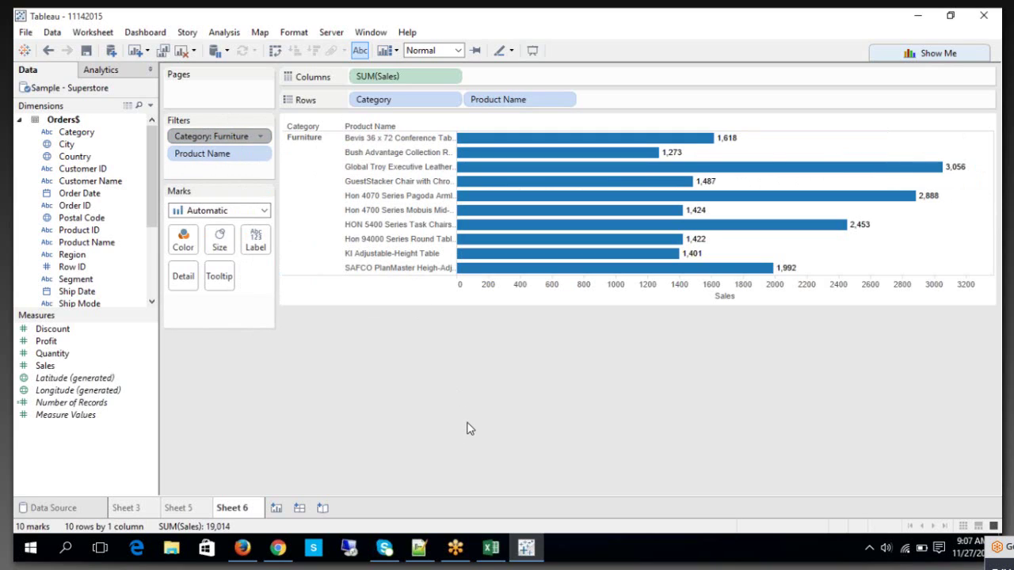
left_click(237, 157)
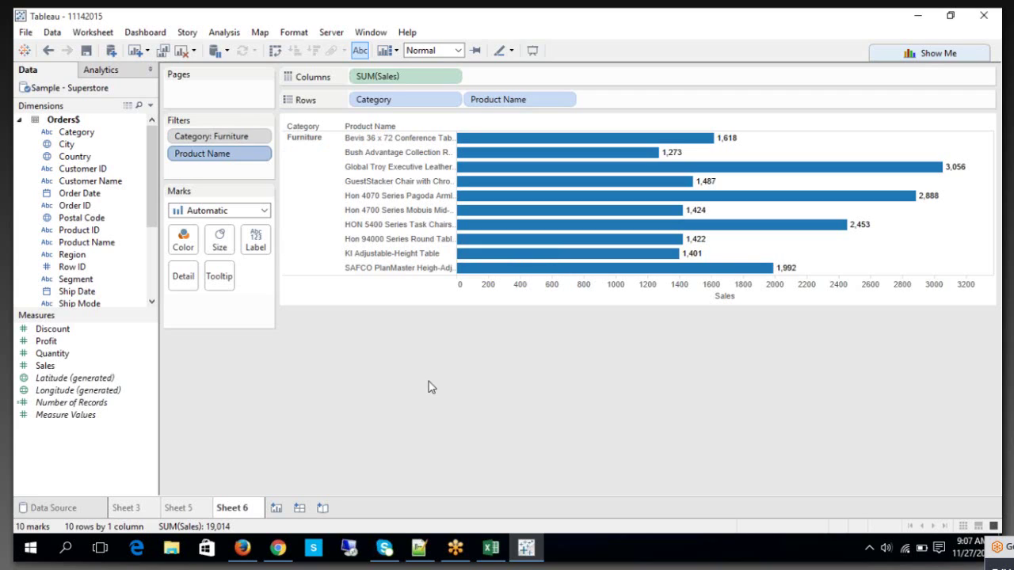
left_click(224, 138)
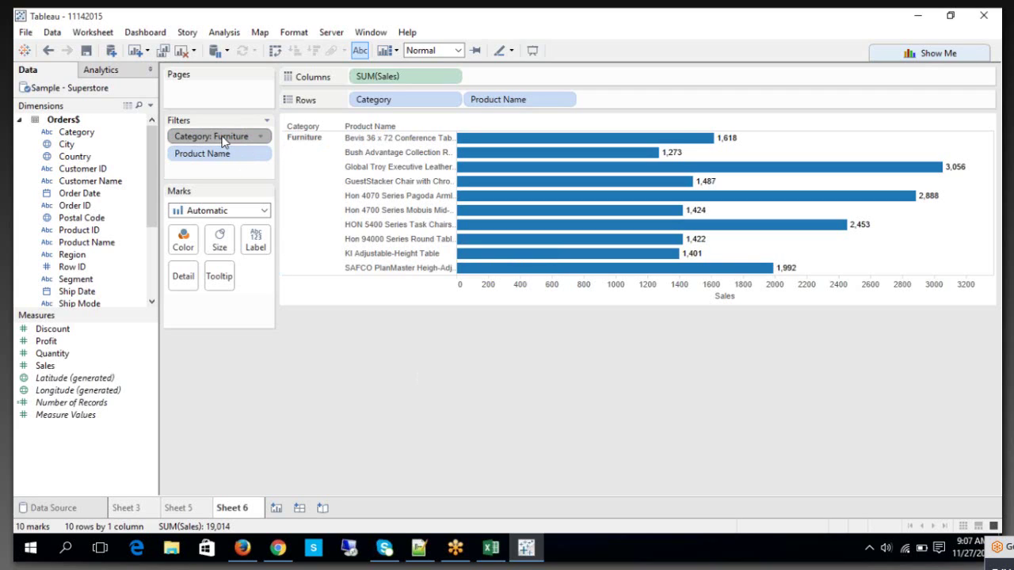
right_click(224, 140)
left_click(443, 368)
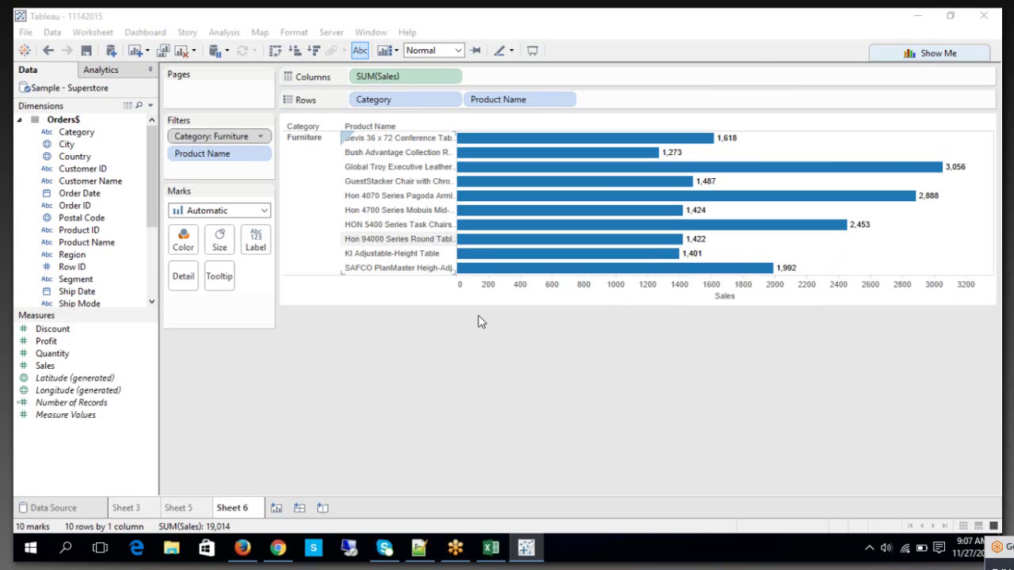
left_click(232, 138)
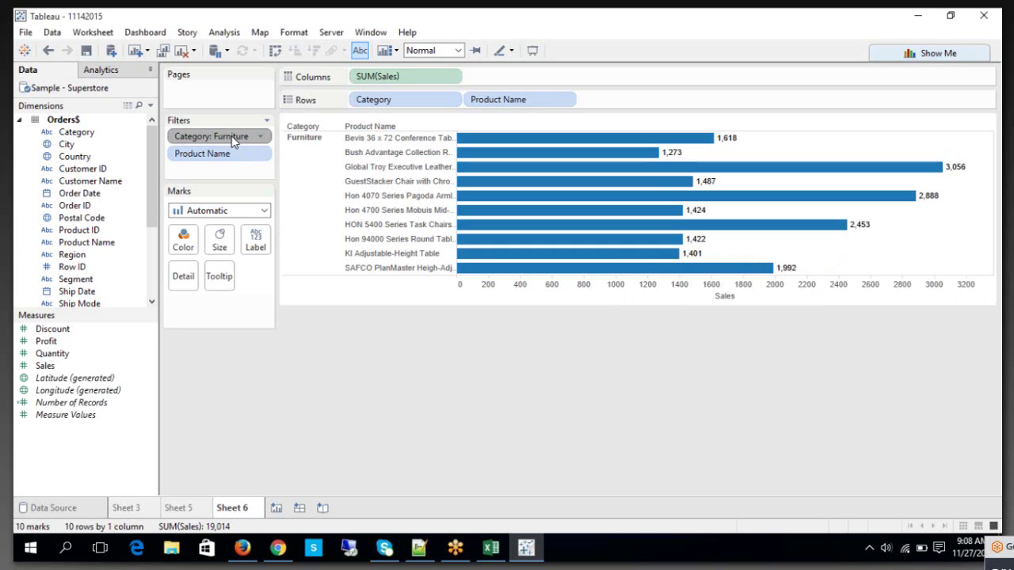
left_click(234, 156)
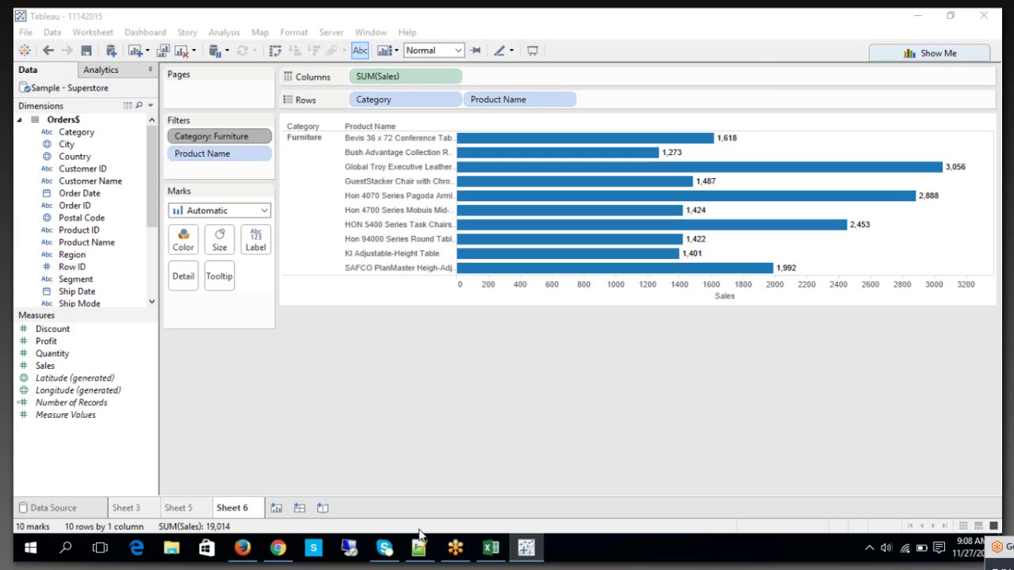
- Create a new worksheet with a bar chart of total Sales by Sub-Category and show the mark labels
left_click(276, 508)
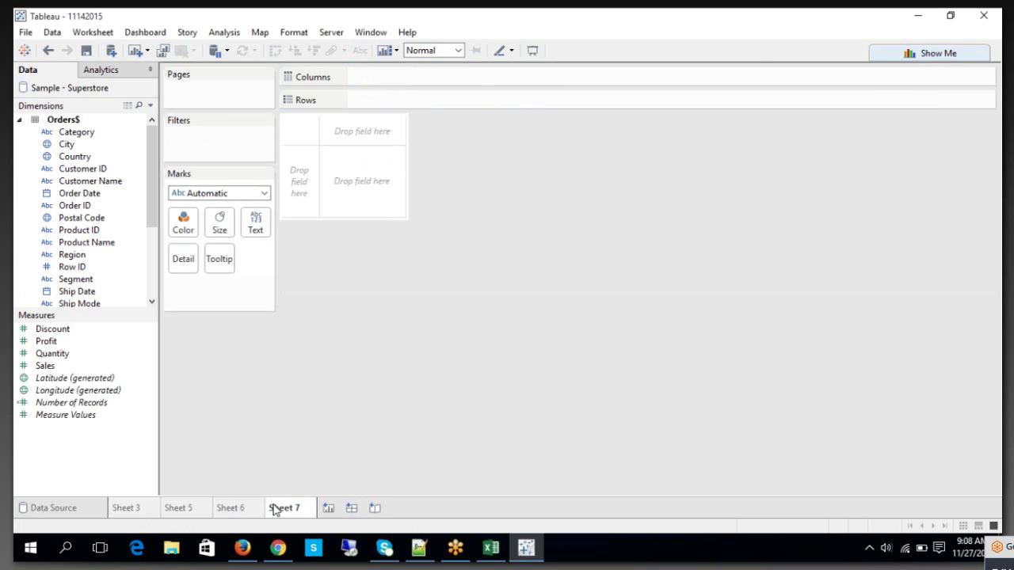
mouse_move(275, 509)
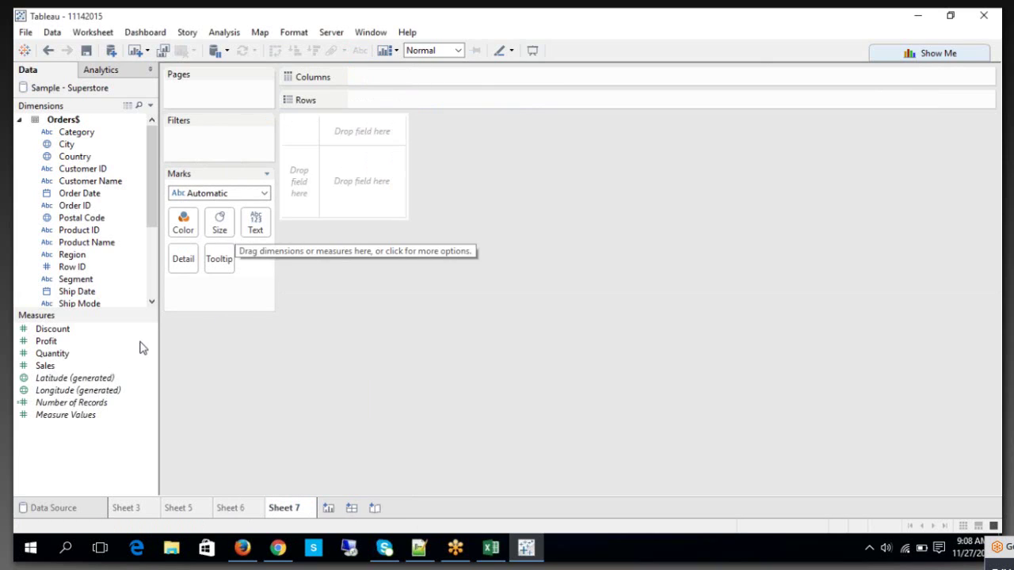
left_click(71, 353)
left_click_drag(48, 366, 377, 86)
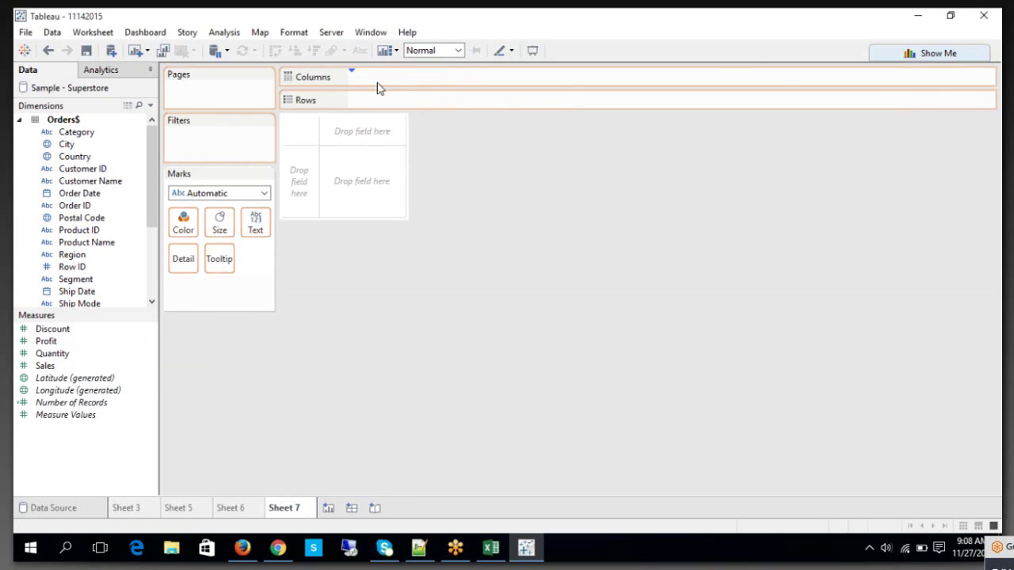
left_click(149, 275)
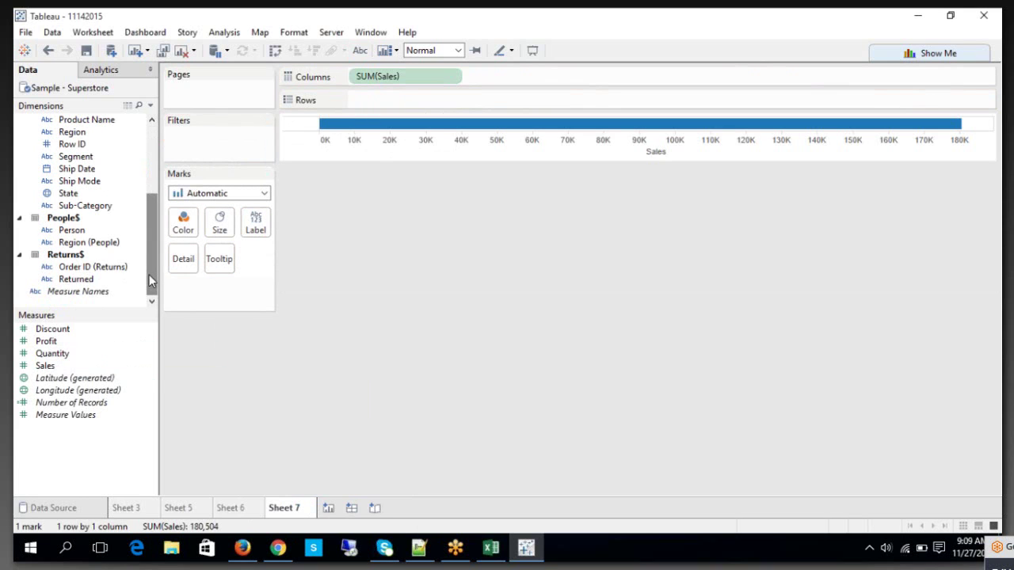
left_click_drag(127, 206, 381, 101)
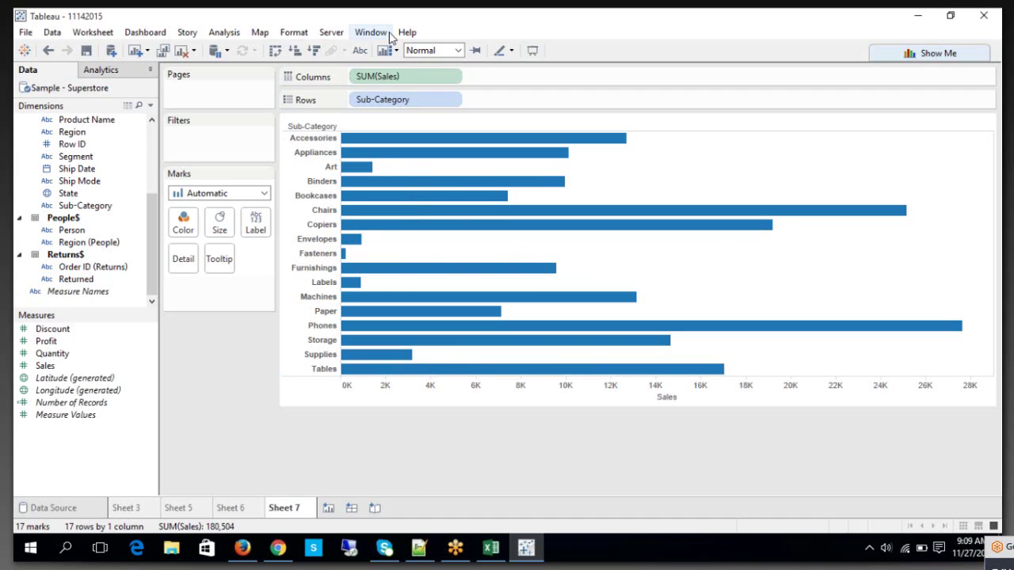
left_click(359, 50)
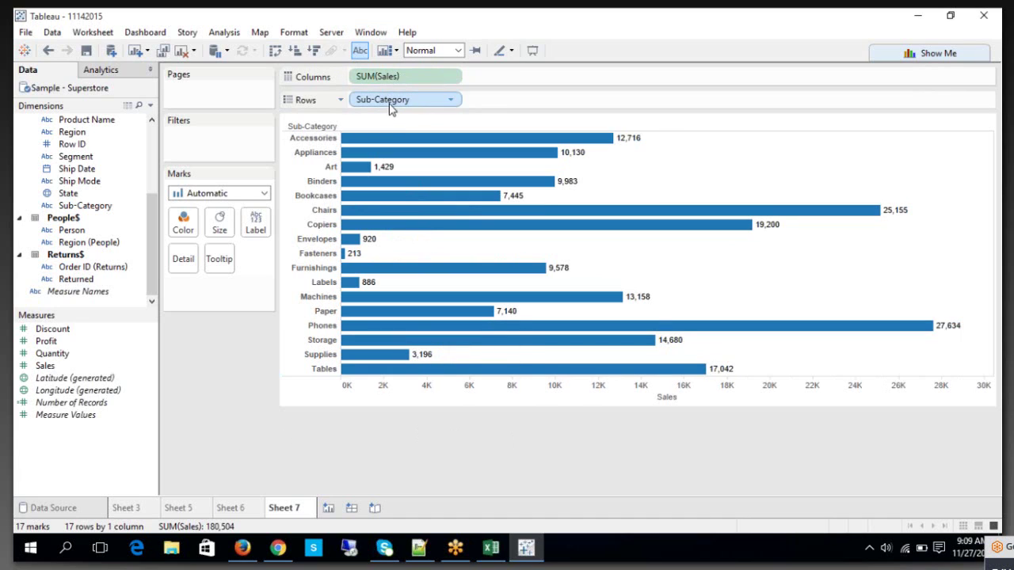
left_click(151, 139)
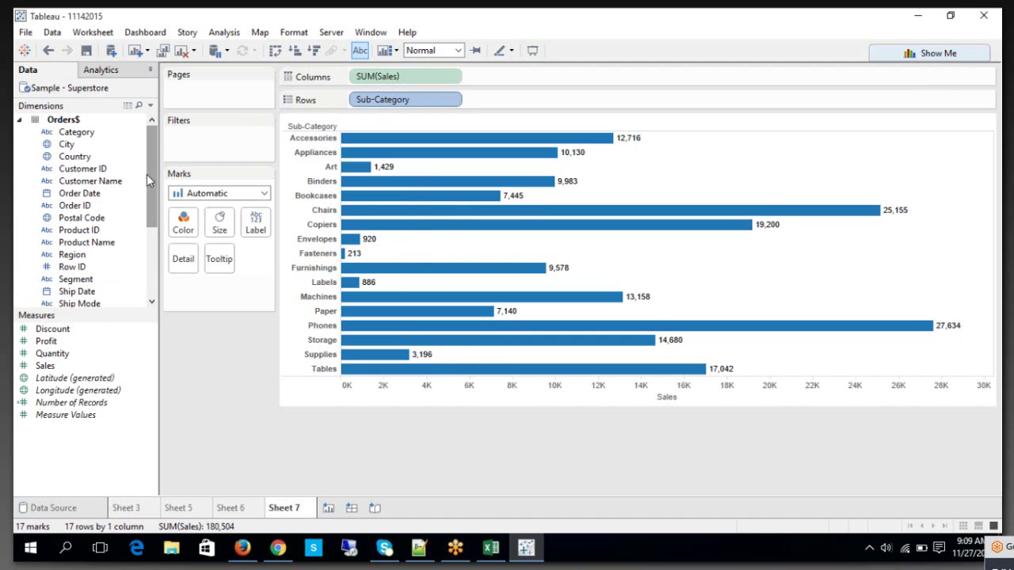
scroll(132, 237, "down", 5)
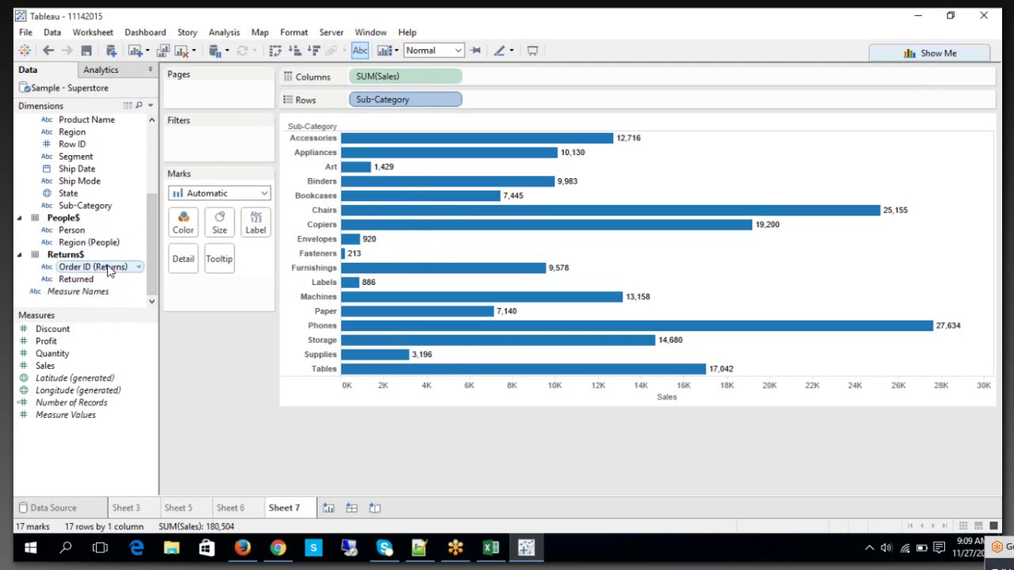
left_click(102, 205)
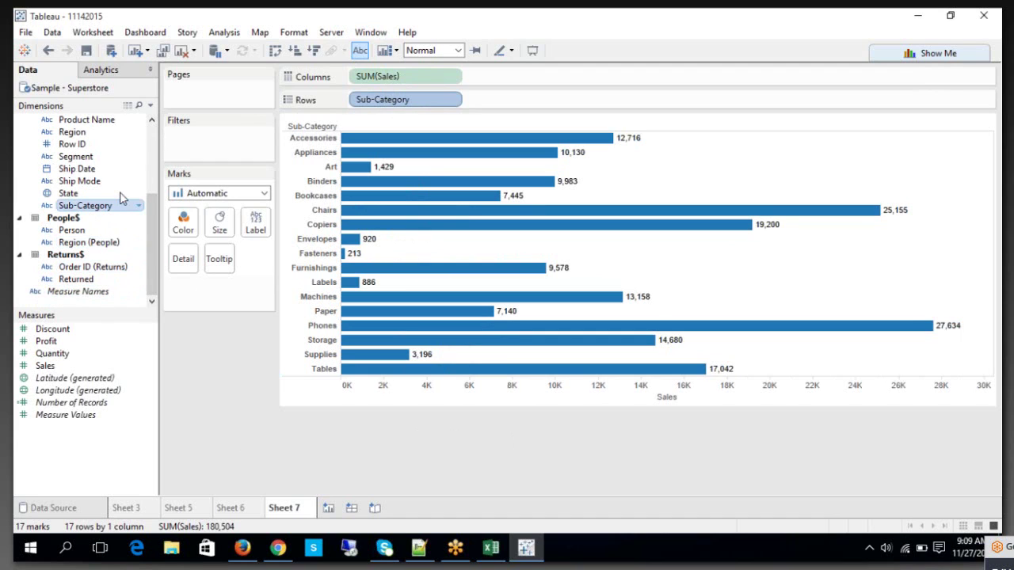
left_click_drag(119, 205, 230, 135)
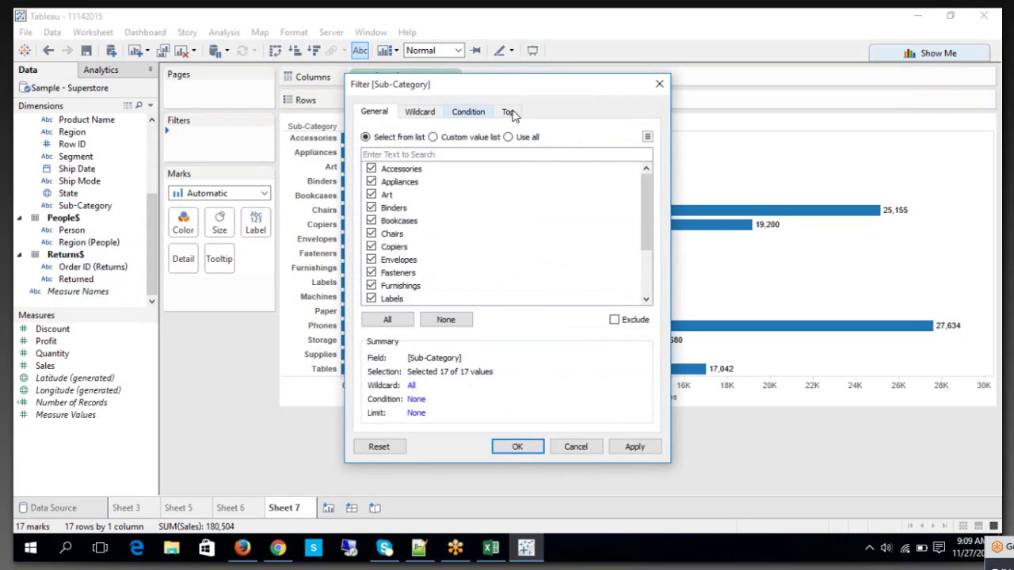
left_click(507, 113)
left_click(387, 150)
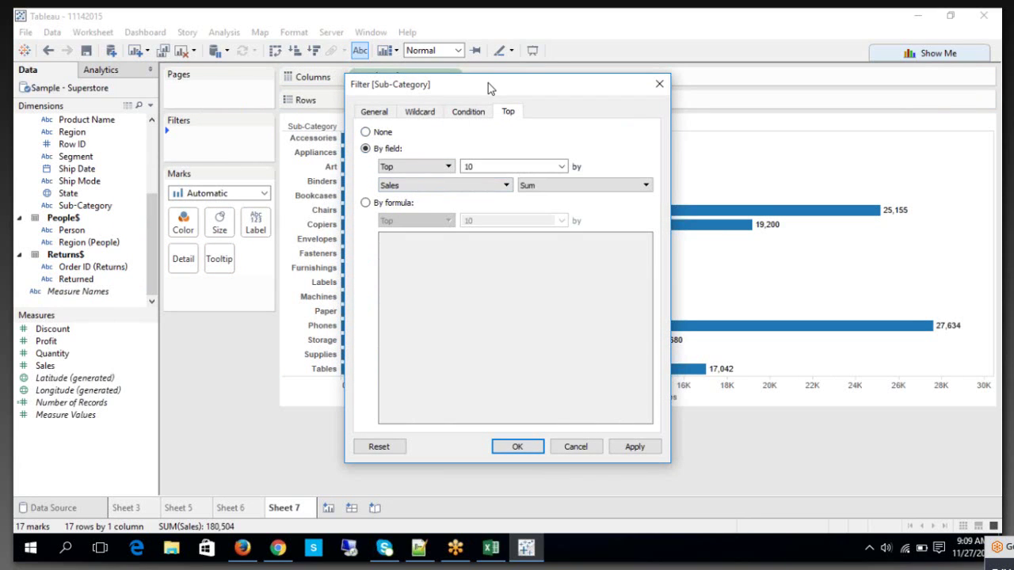
left_click(578, 446)
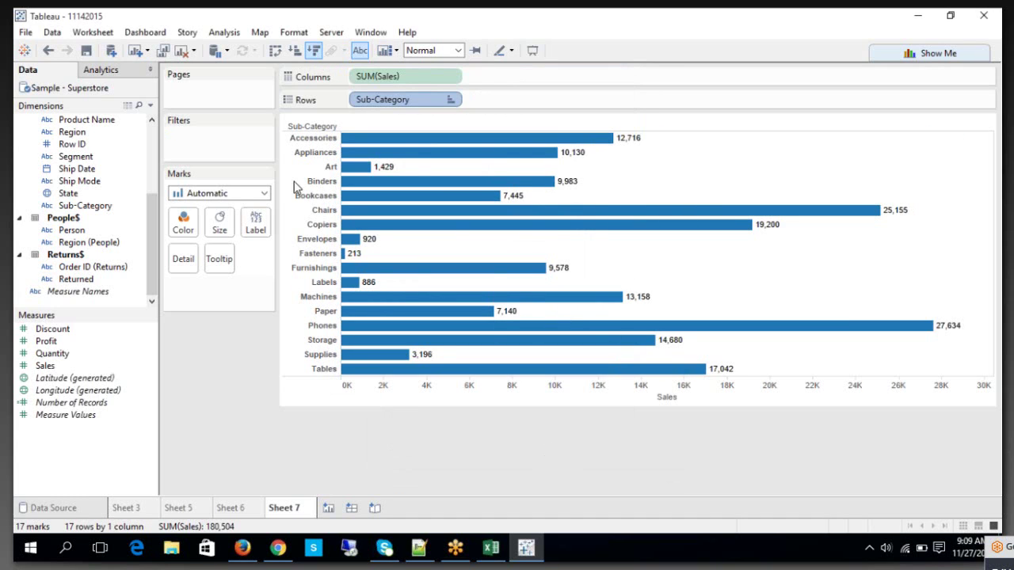
- Try sorting the sub-categories by sales in descending and ascending order, and clear the sort
left_click(314, 50)
left_click(295, 50)
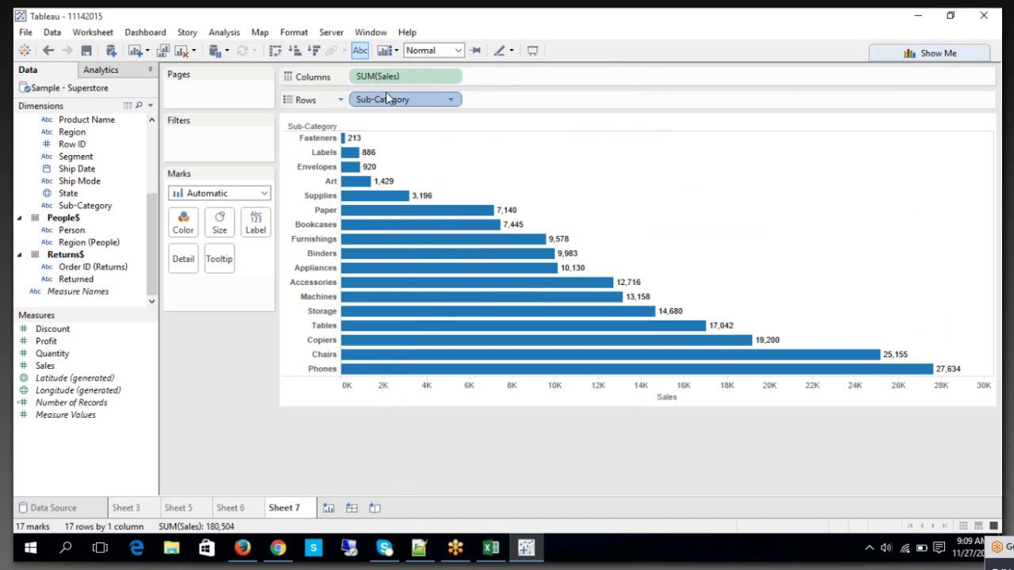
left_click(449, 100)
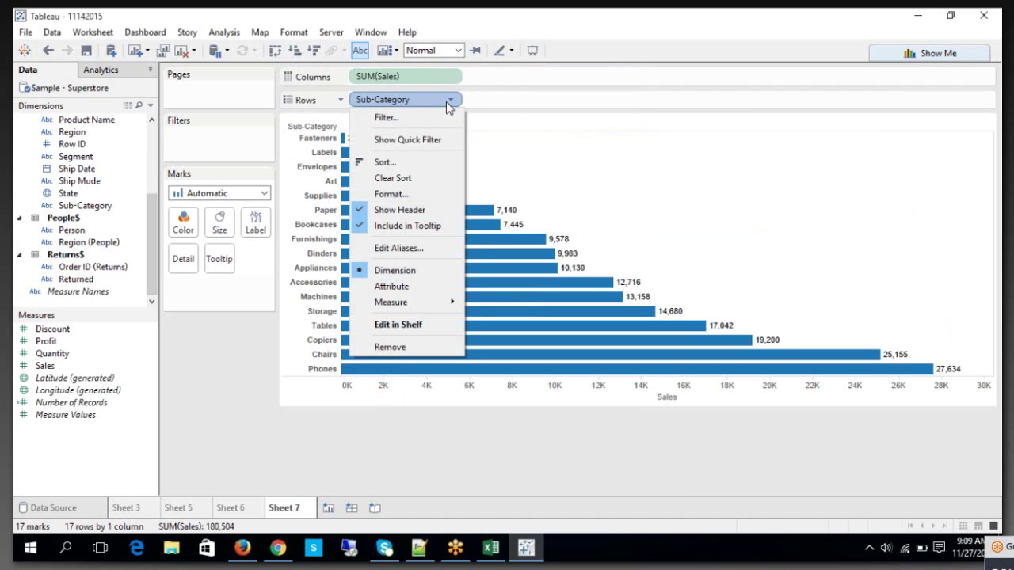
left_click(411, 176)
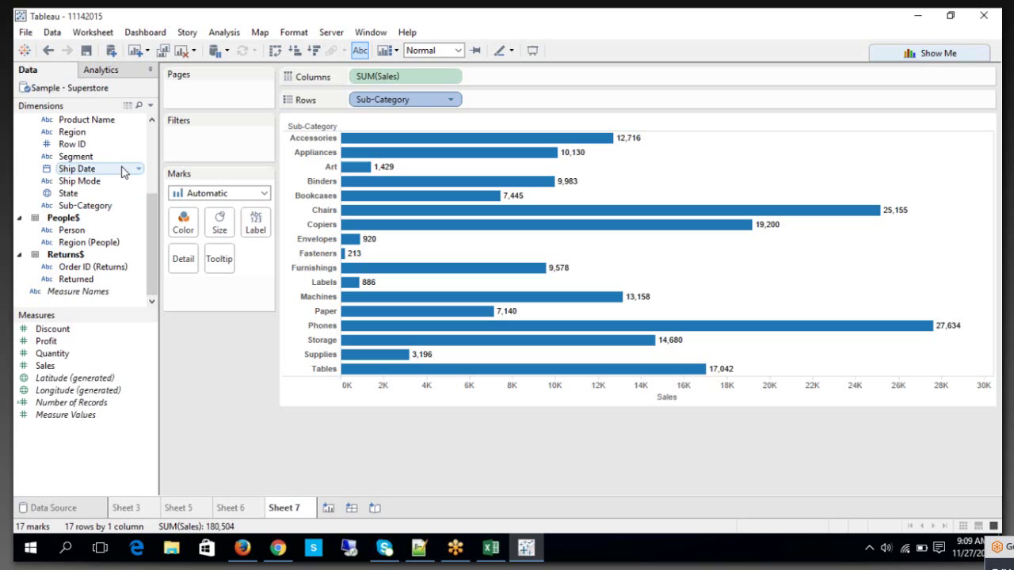
- Add a Sub-Category filter that keeps the top 10 by sum of Sales
left_click_drag(98, 216, 199, 157)
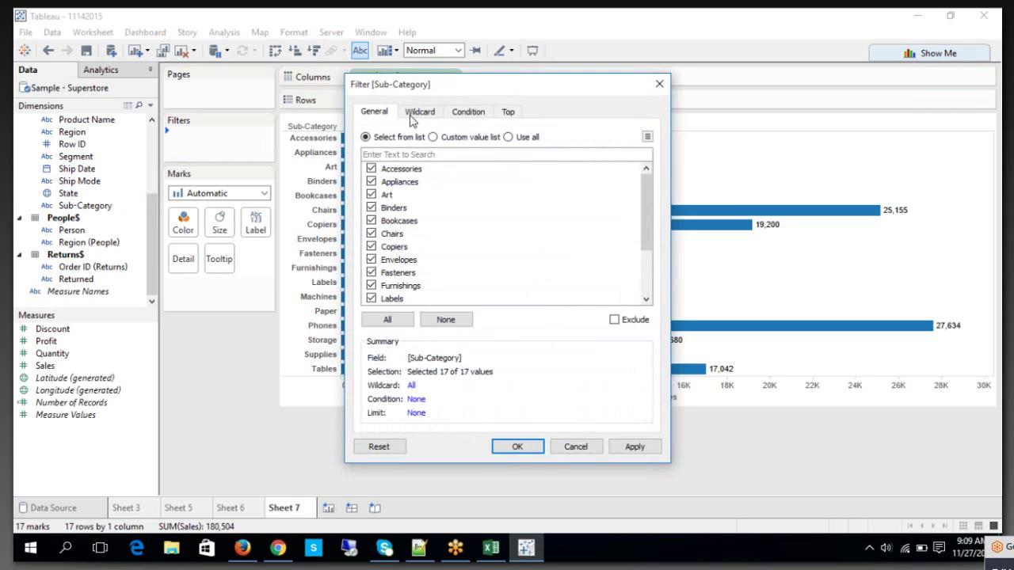
left_click_drag(434, 85, 634, 129)
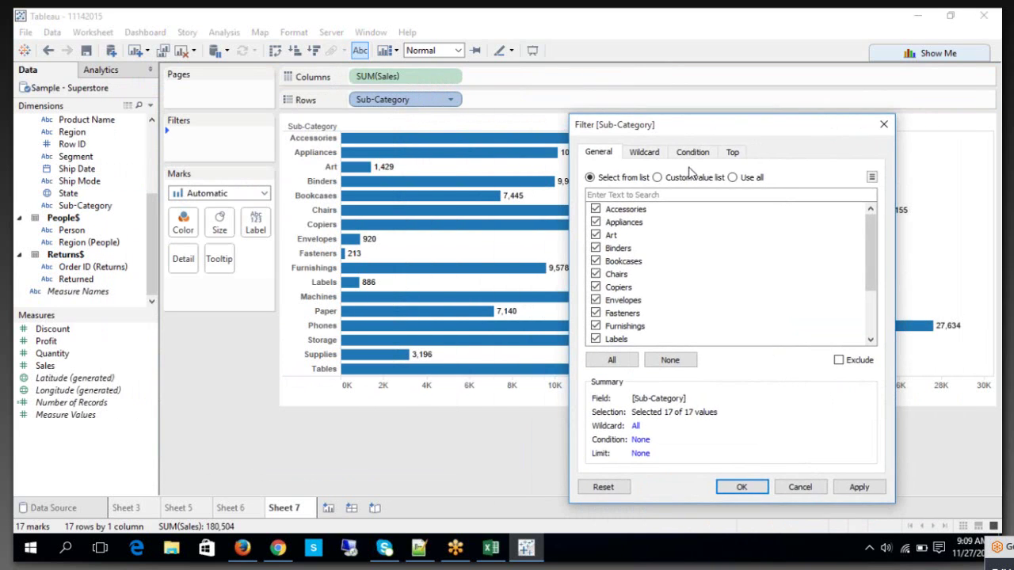
left_click(731, 152)
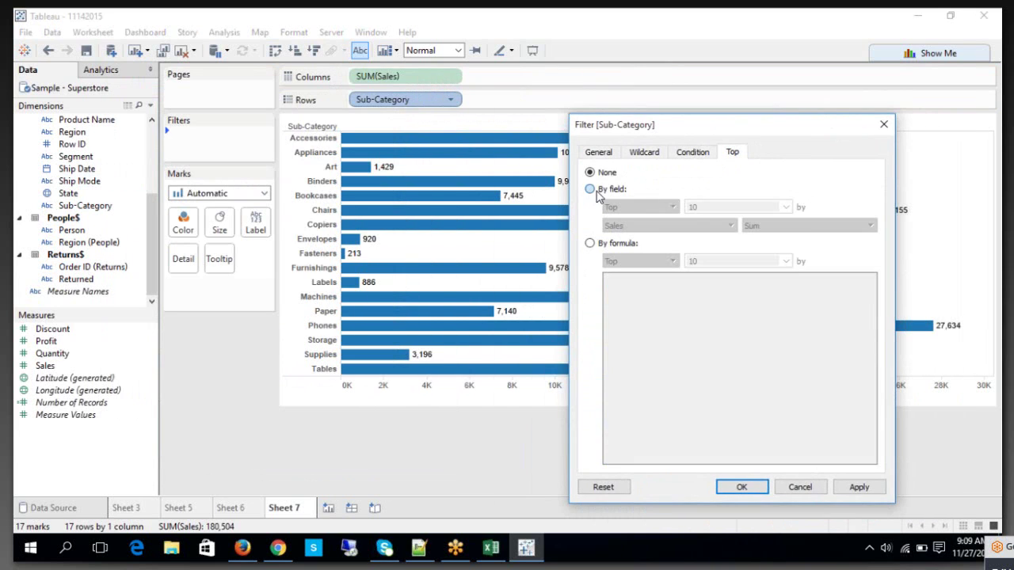
left_click(590, 188)
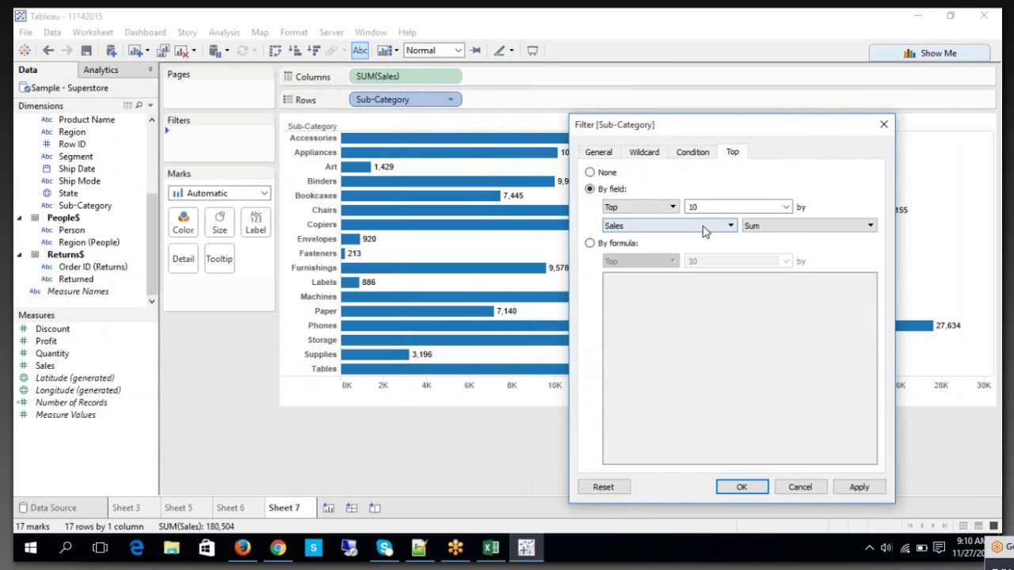
left_click(859, 487)
left_click(718, 490)
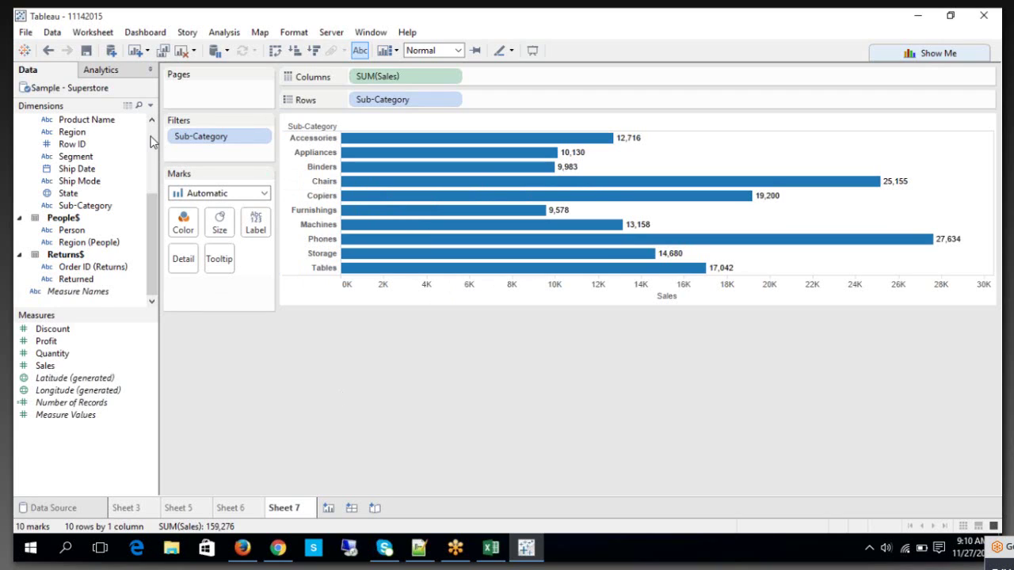
- Add a Category filter limited to Furniture and add it to the context
scroll(153, 141, "up", 5)
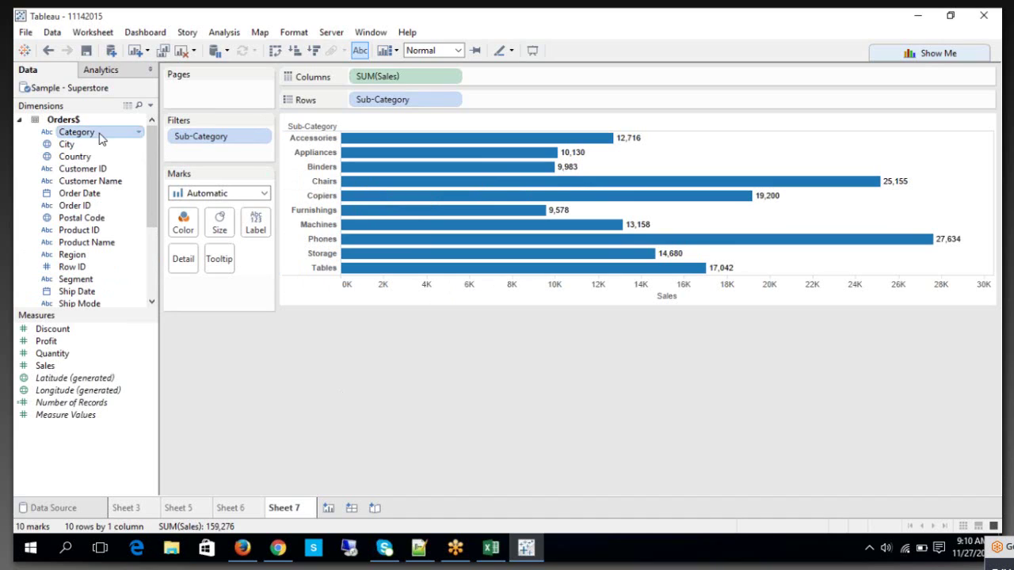
left_click_drag(101, 139, 200, 161)
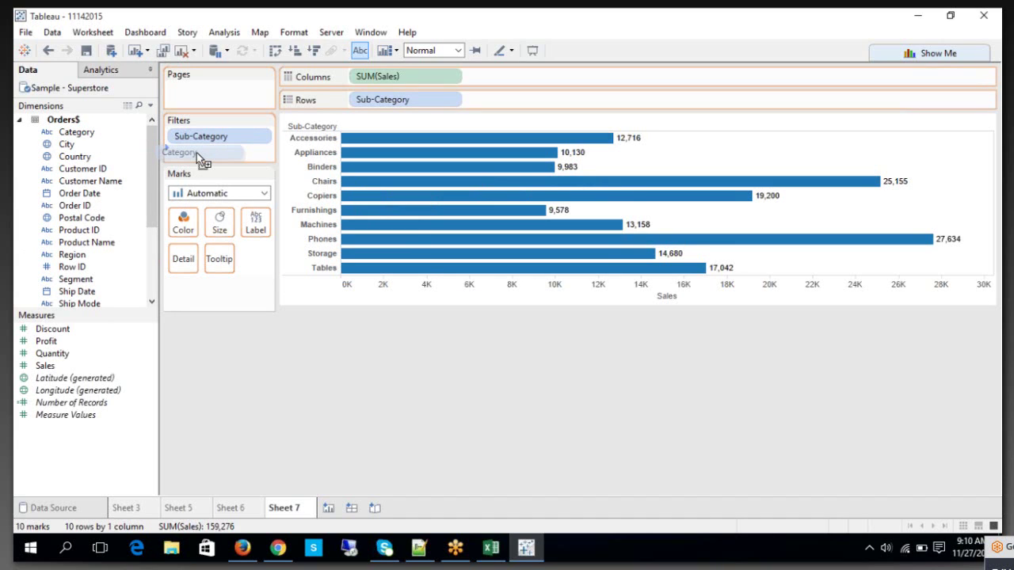
left_click_drag(201, 161, 199, 162)
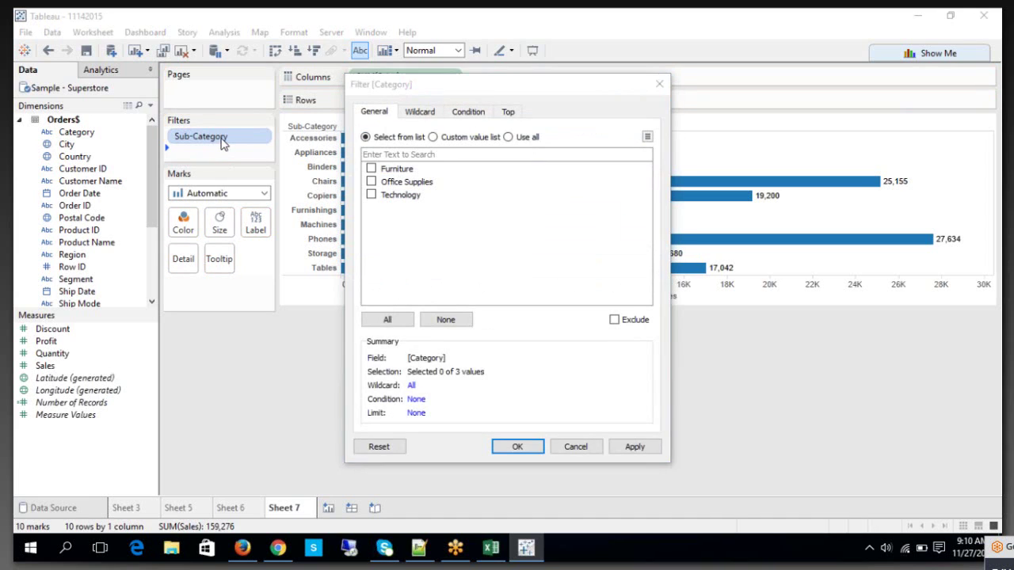
left_click(370, 170)
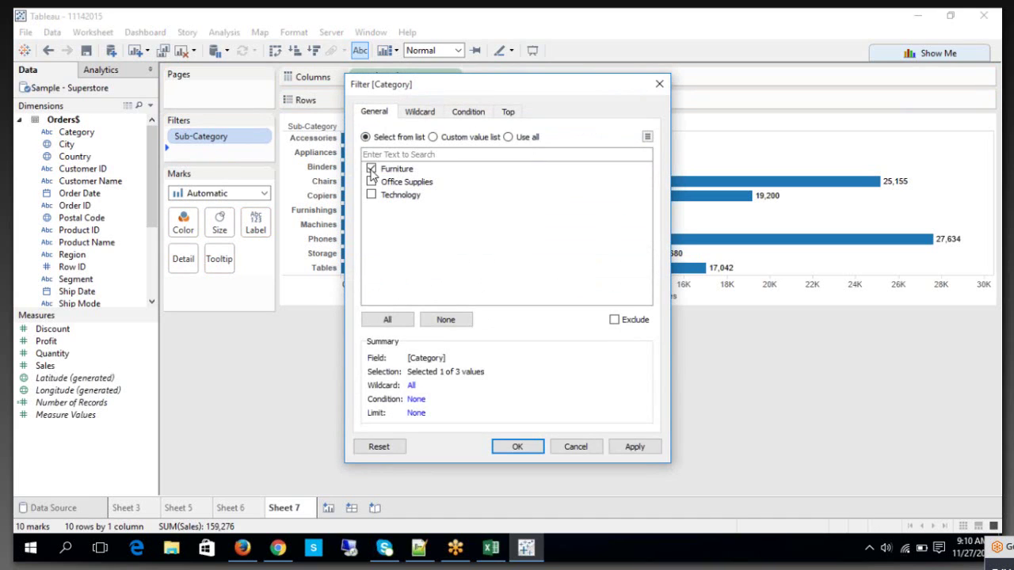
left_click(529, 448)
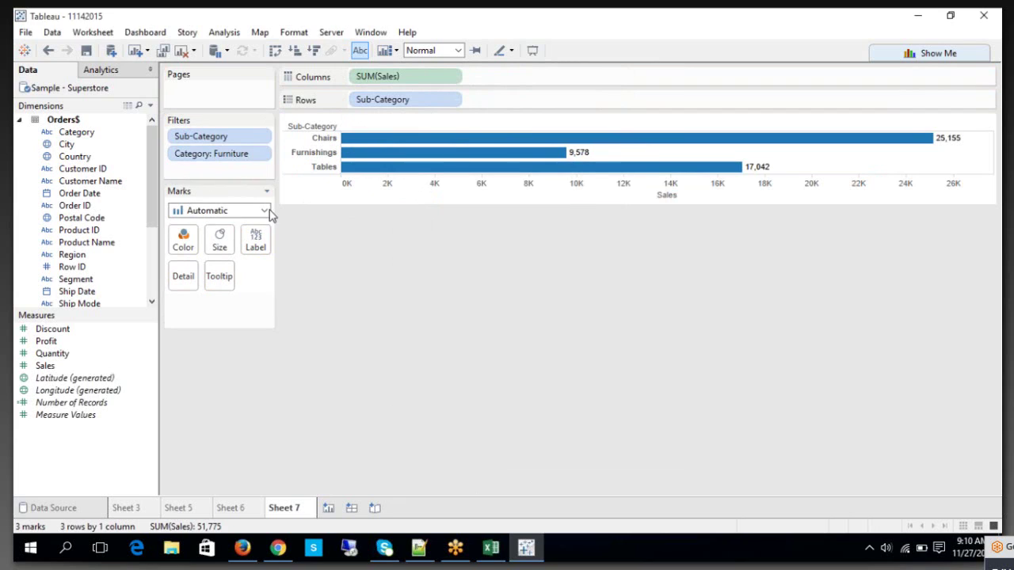
right_click(231, 159)
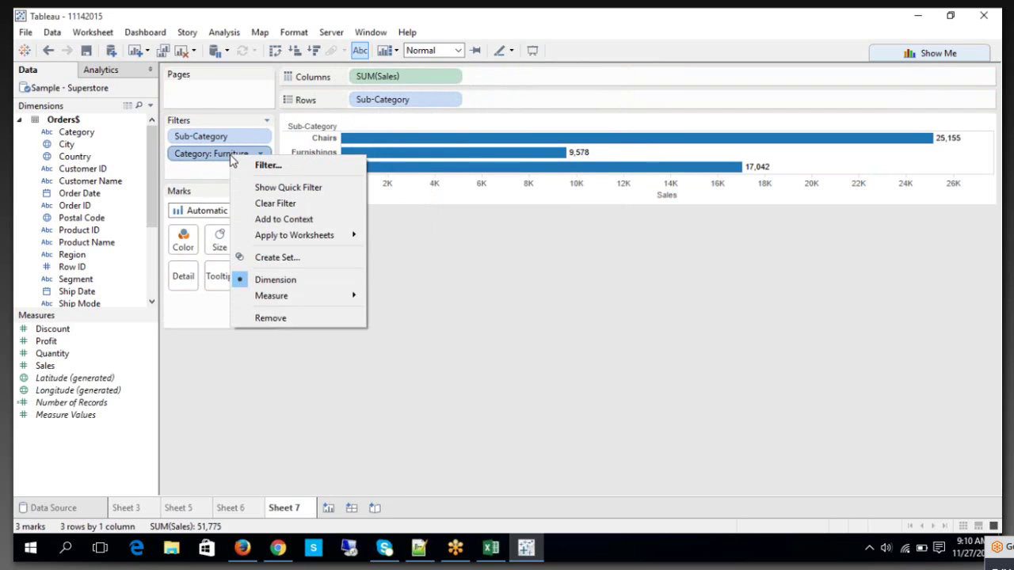
left_click(269, 220)
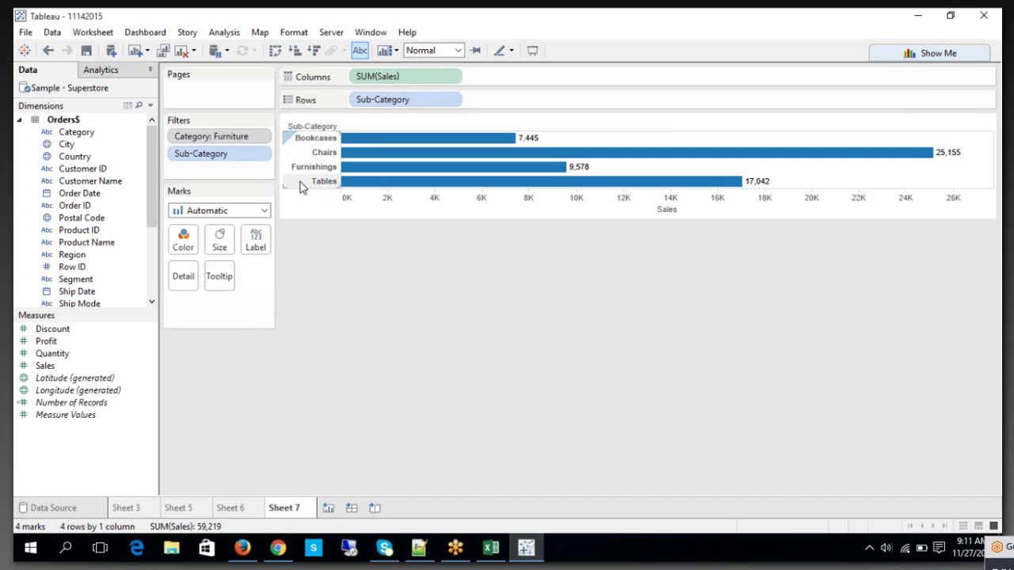
- Add a City filter with Akron, Albuquerque and Alexandria selected, limited to the top 10 by sum of Sales
left_click(70, 146)
left_click_drag(76, 158, 168, 172)
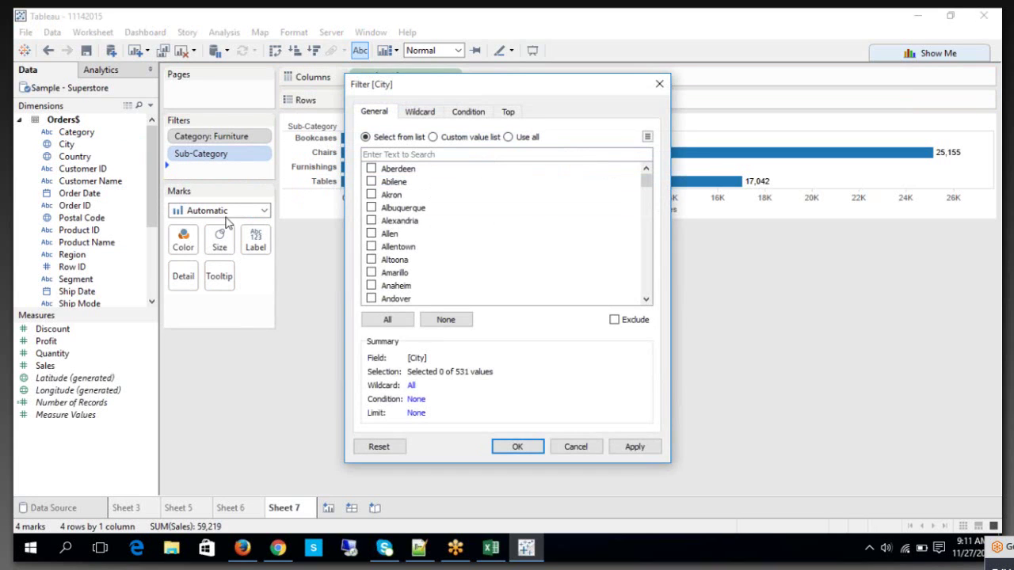
left_click(371, 220)
left_click(372, 207)
left_click(371, 195)
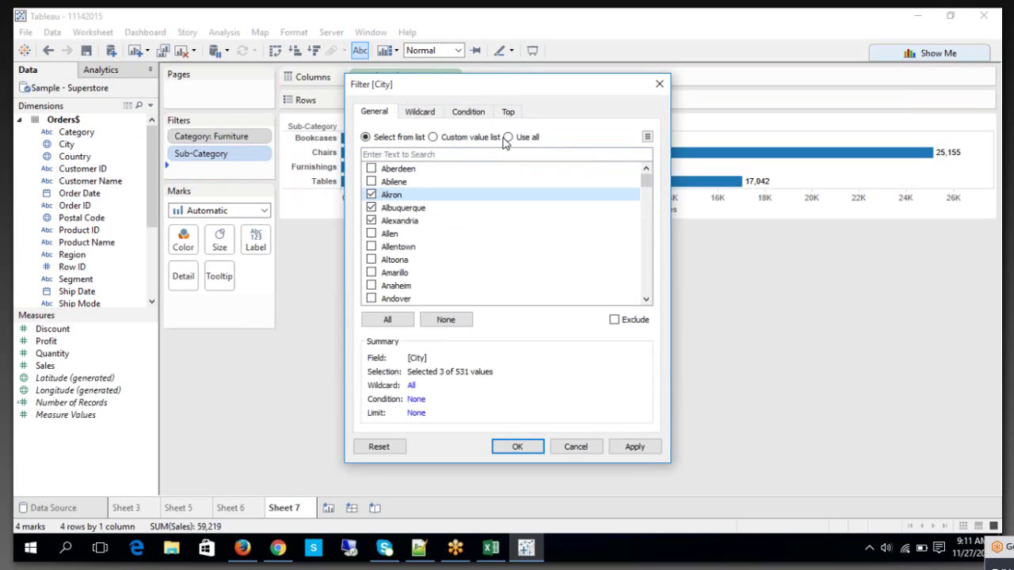
left_click(508, 112)
left_click(375, 151)
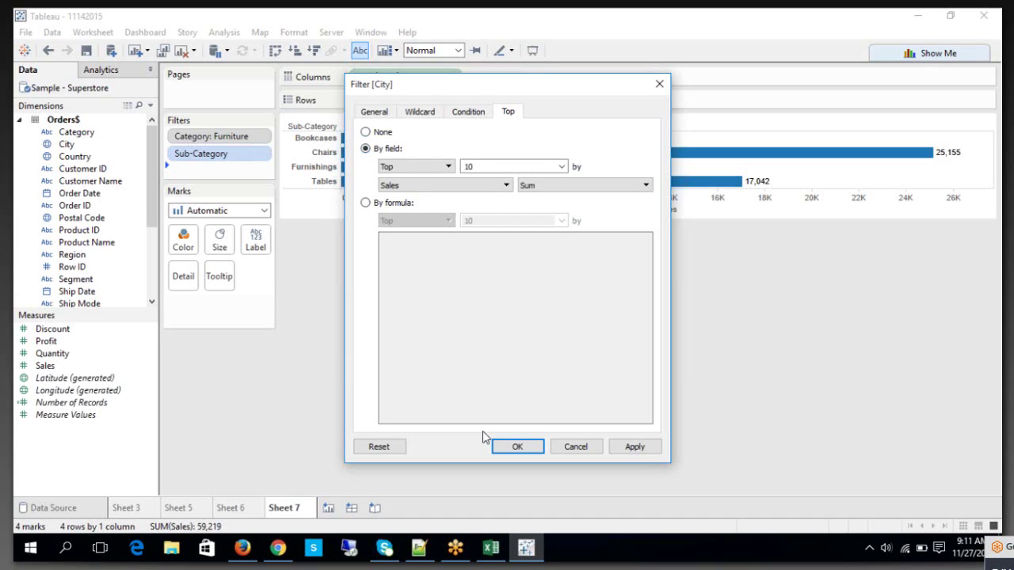
left_click(635, 449)
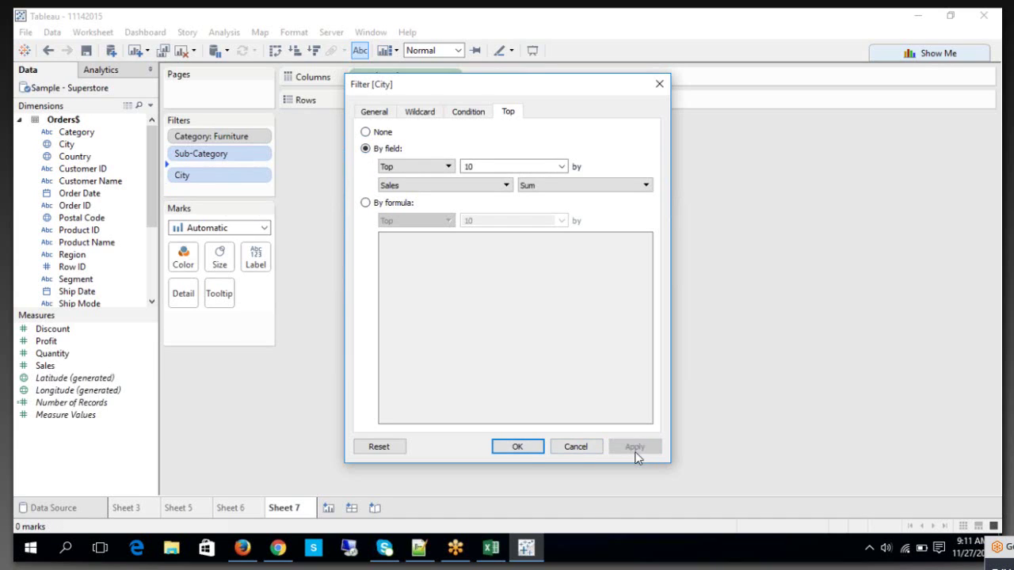
left_click(525, 448)
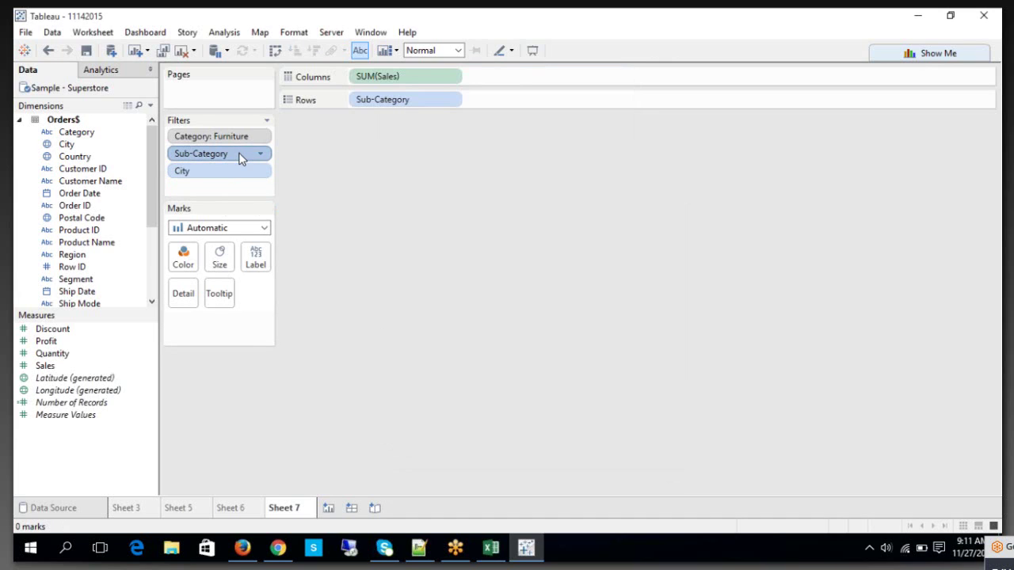
- Add the Sub-Category filter to the context
right_click(239, 158)
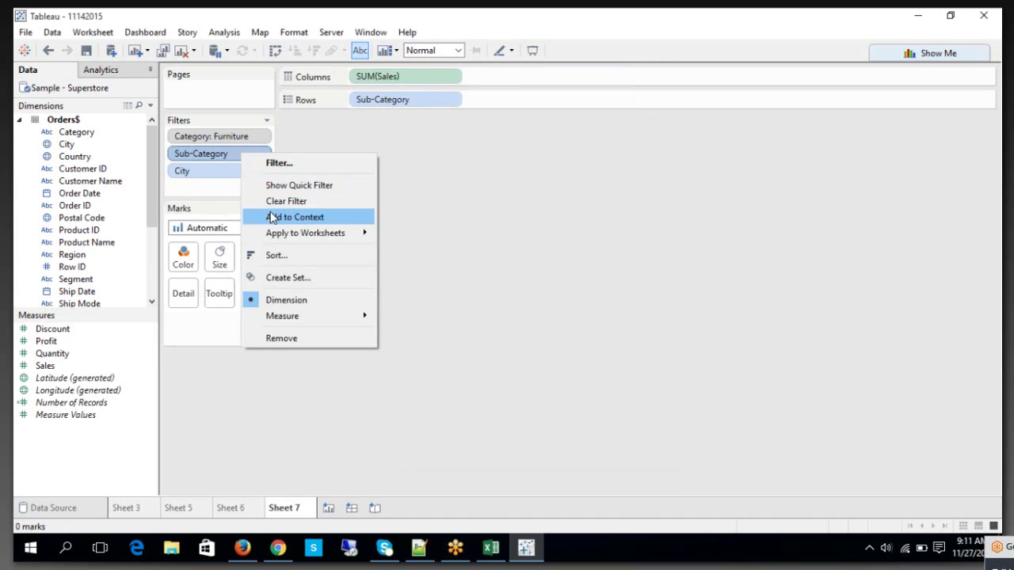
key("Escape")
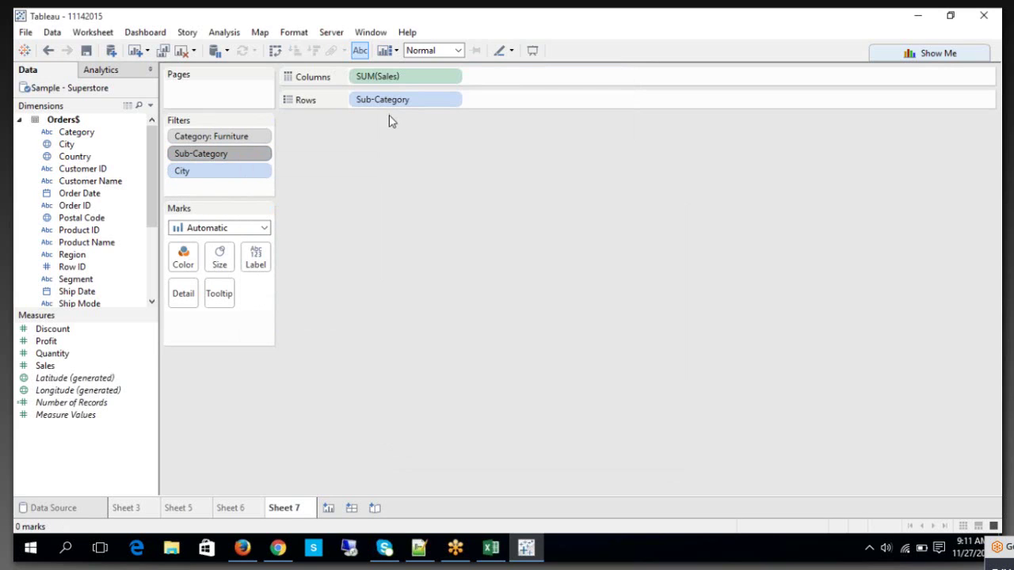
left_click(201, 176)
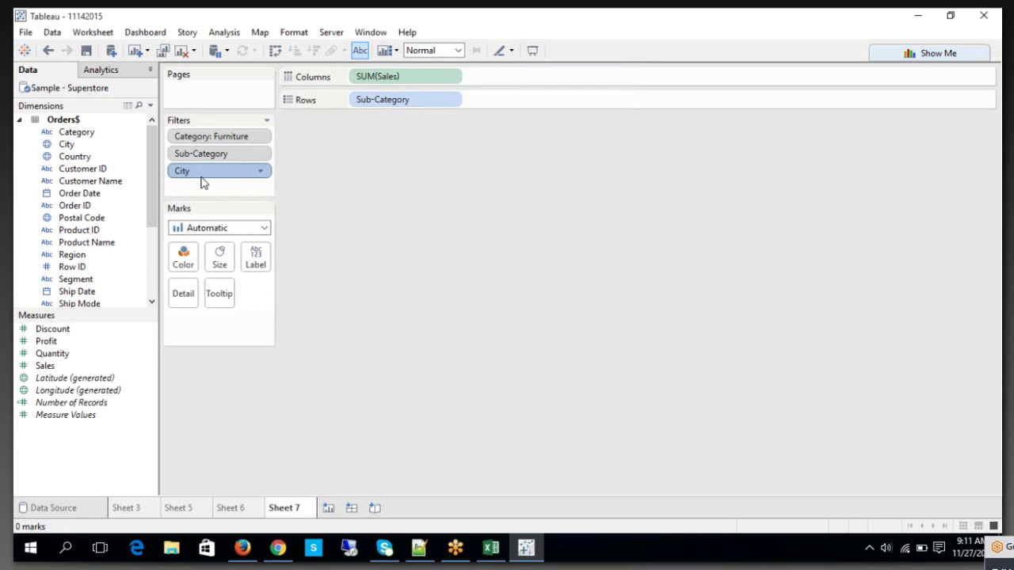
- Remove the City filter and take the Sub-Category filter out of the context
right_click(201, 183)
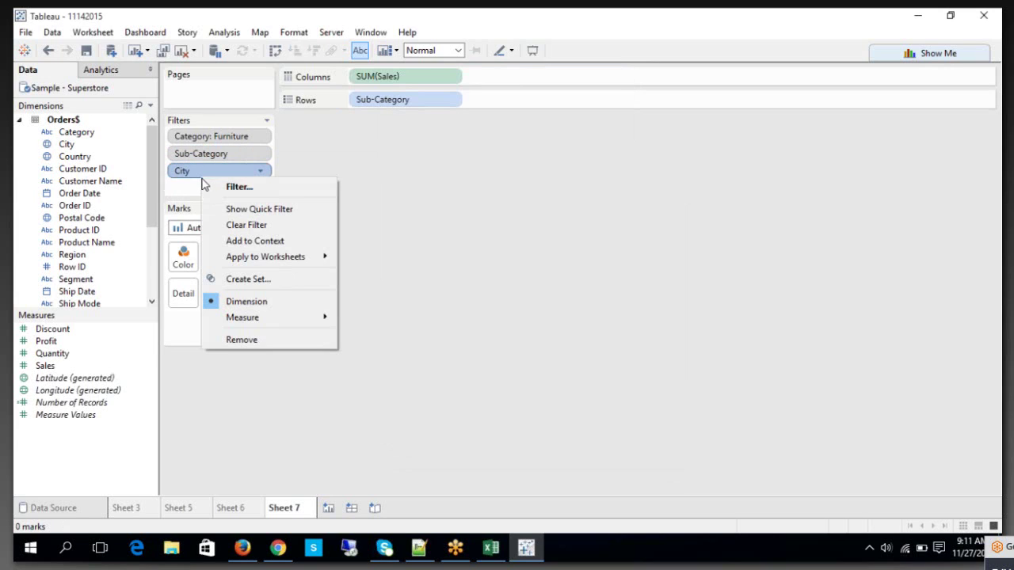
left_click(266, 229)
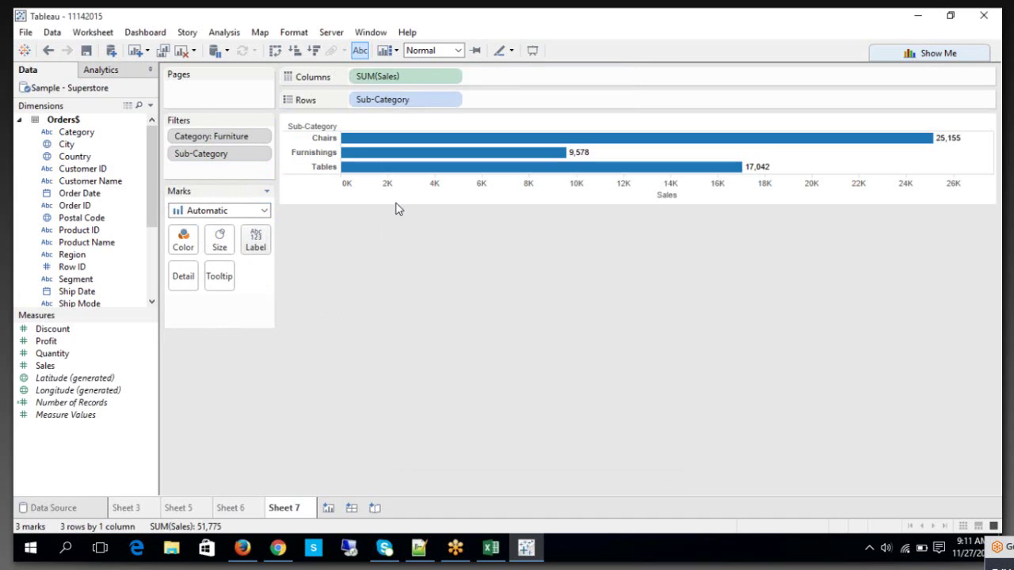
right_click(245, 158)
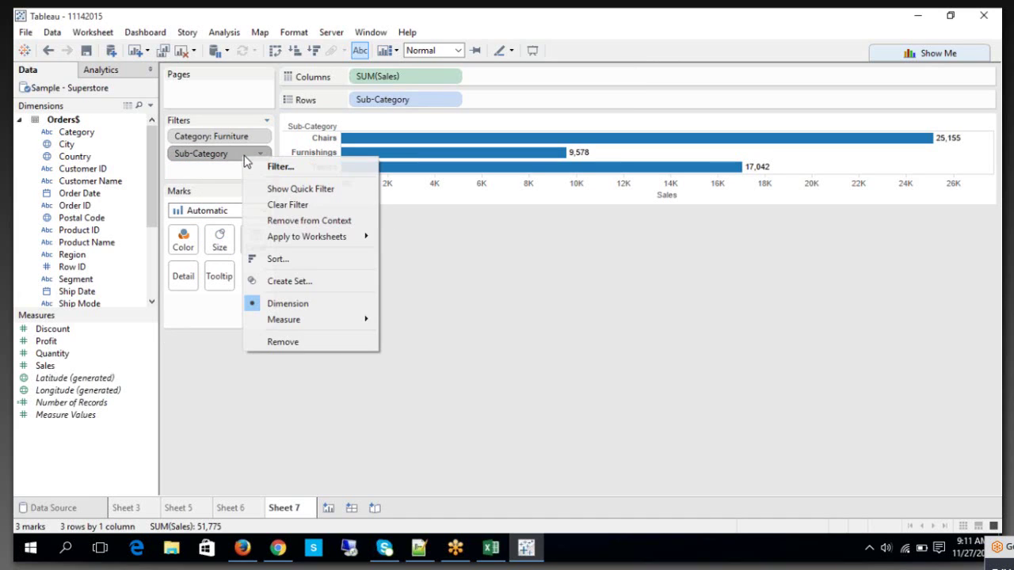
left_click(262, 221)
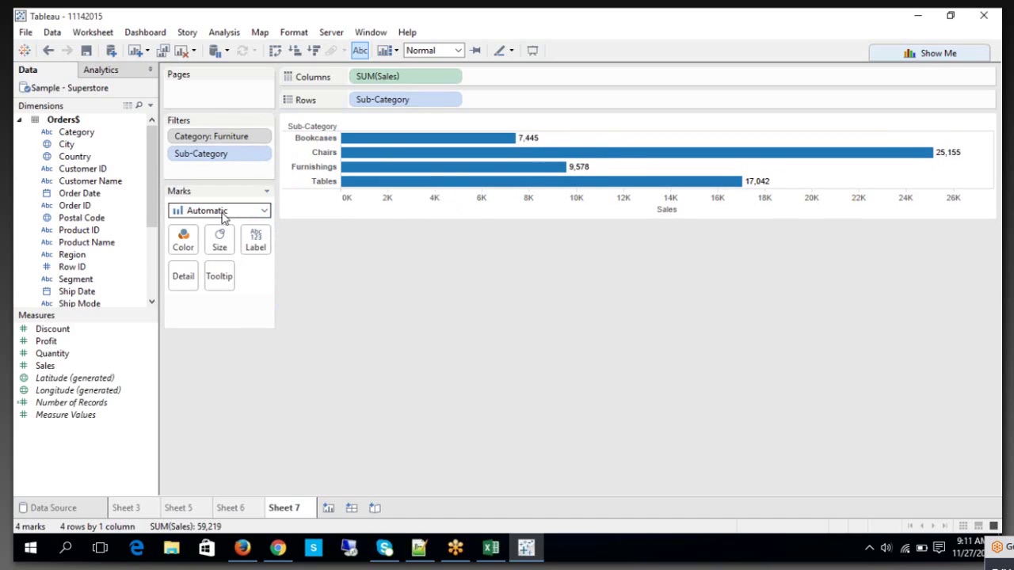
- Switch to the TABLEAU workbook in Excel and examine the Context Filter and Normal Filter diagrams
left_click(490, 547)
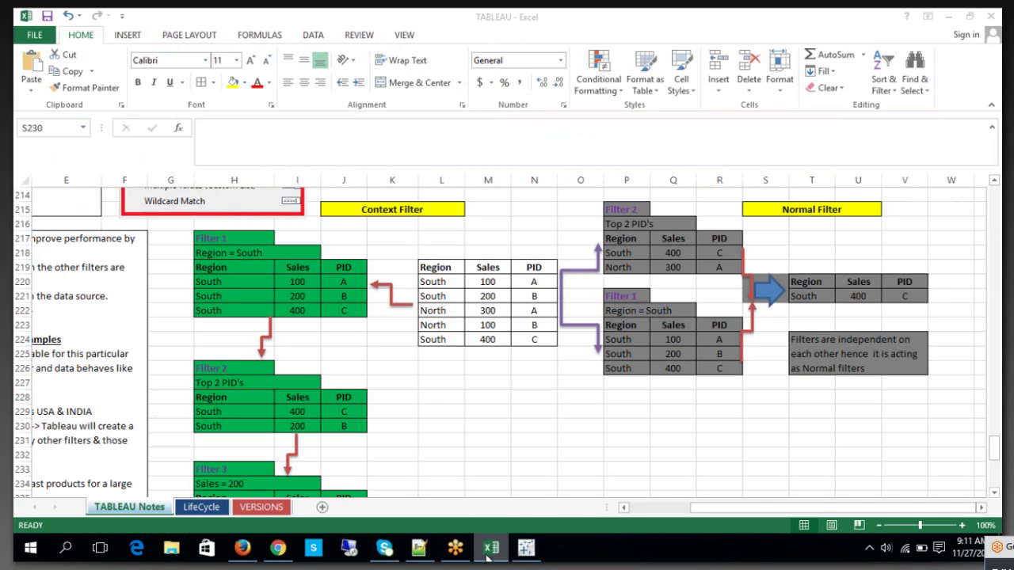
scroll(500, 388, "down", 4)
scroll(387, 385, "up", 2)
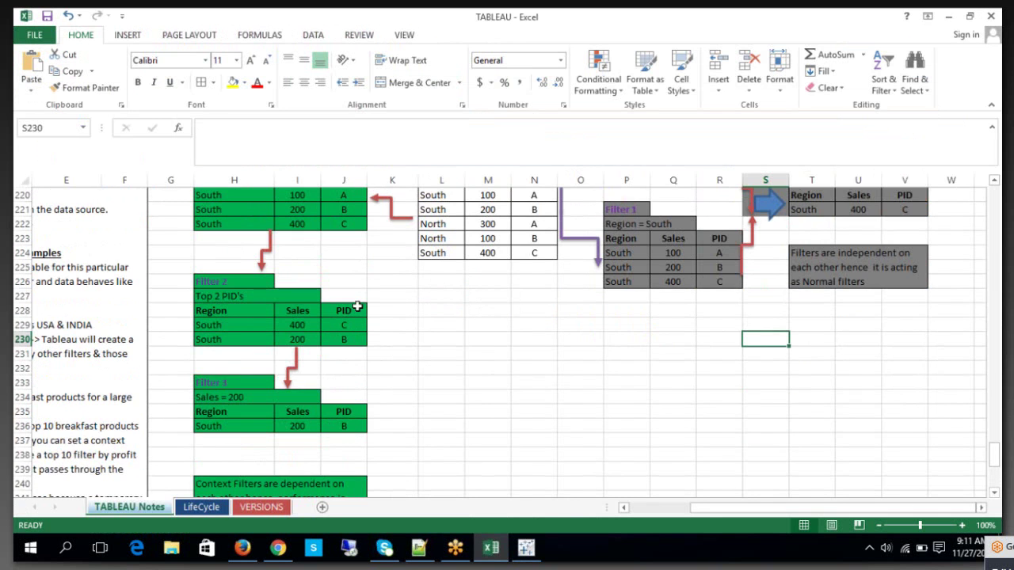
scroll(322, 255, "up", 3)
scroll(277, 375, "down", 3)
- Open the note under the context filter diagram and highlight the words "Context Filters" in it
left_click(645, 515)
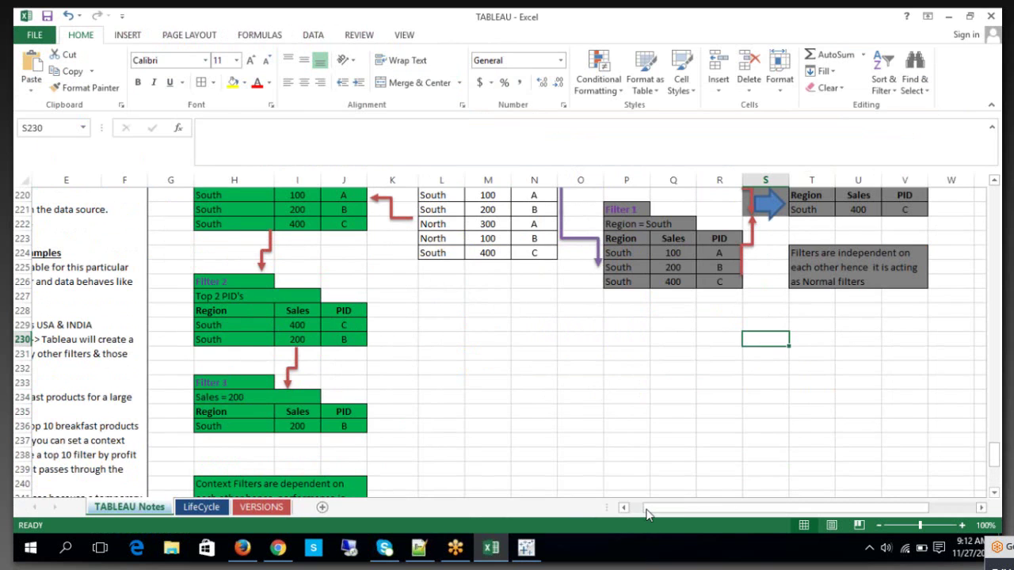
scroll(673, 449, "down", 2)
left_click(569, 423)
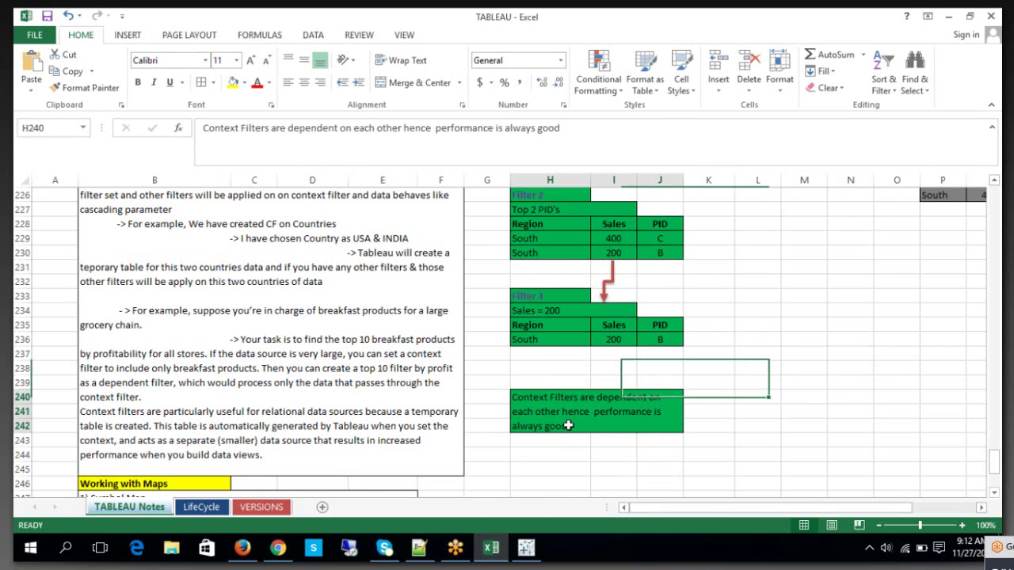
double_click(568, 423)
left_click_drag(662, 412, 580, 398)
key("Left")
key("shift+Home")
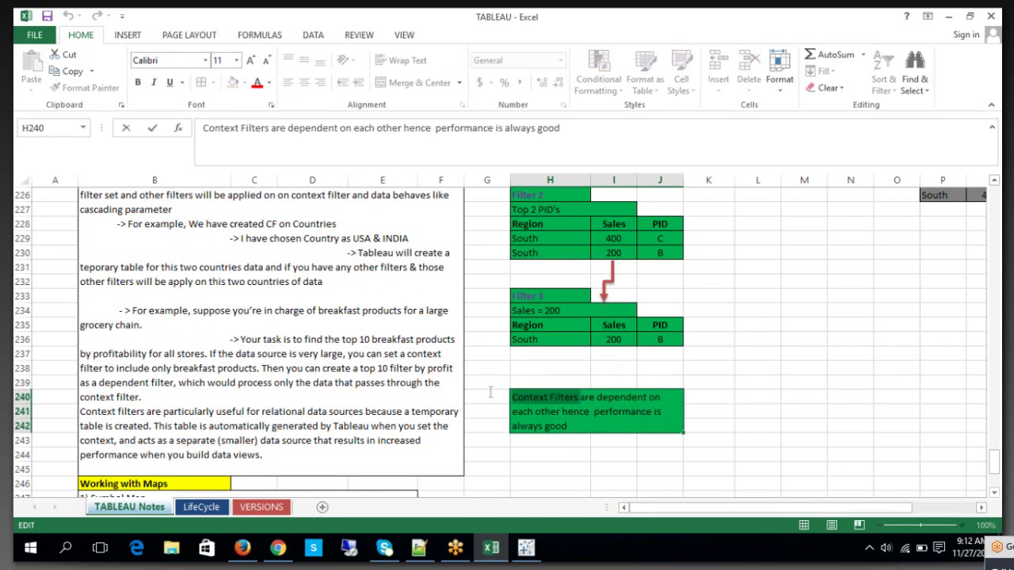
- Open the note beside the normal filter diagram to read how normal filters relate to each other, then leave the cell
left_click(812, 340)
left_click_drag(780, 507, 841, 508)
scroll(903, 281, "up", 3)
double_click(832, 294)
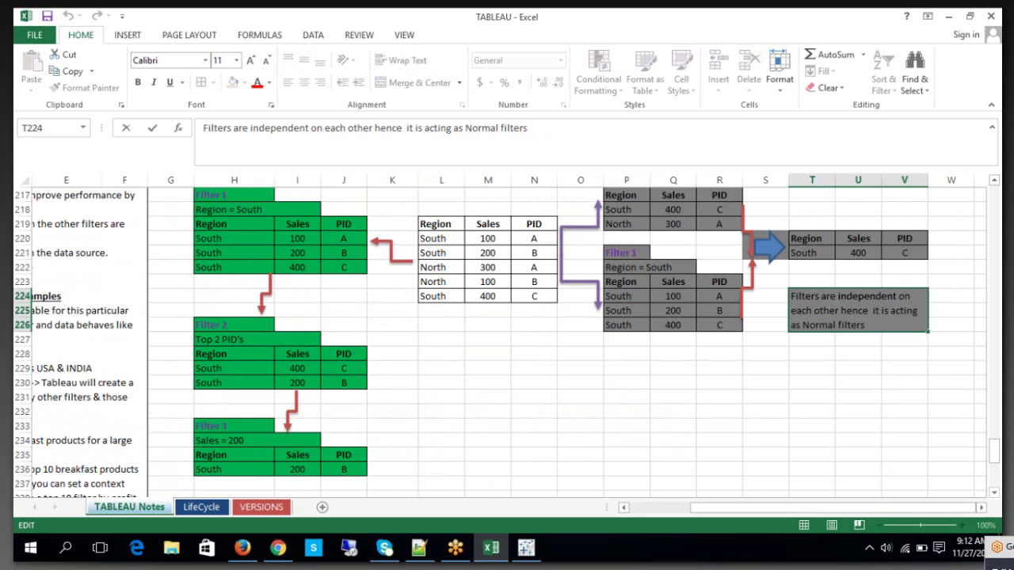
left_click(709, 437)
- Examine the written notes on the difference between context filters and other filters, opening their cell at the Countries example
left_click(648, 507)
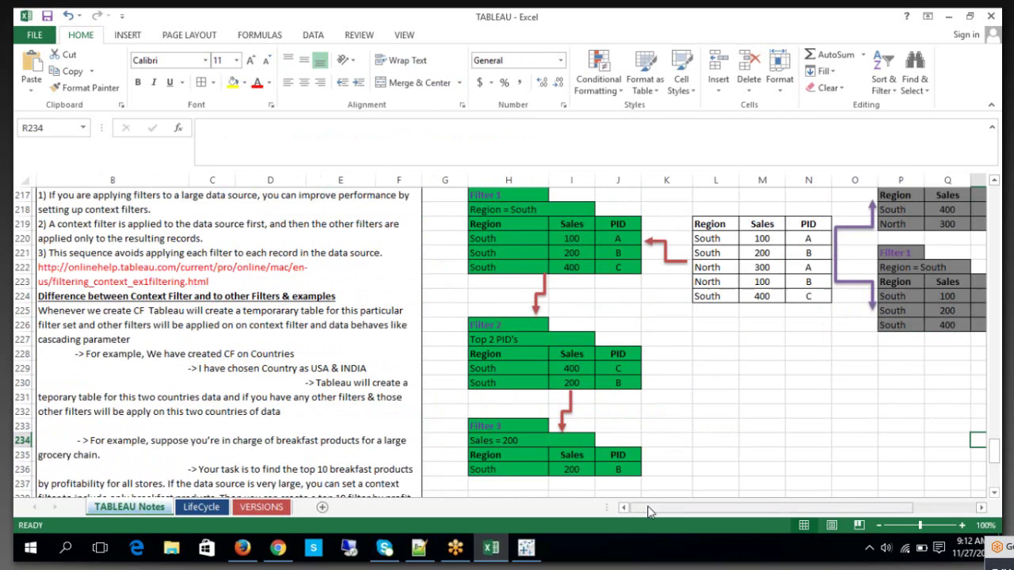
left_click(648, 510)
left_click(792, 353)
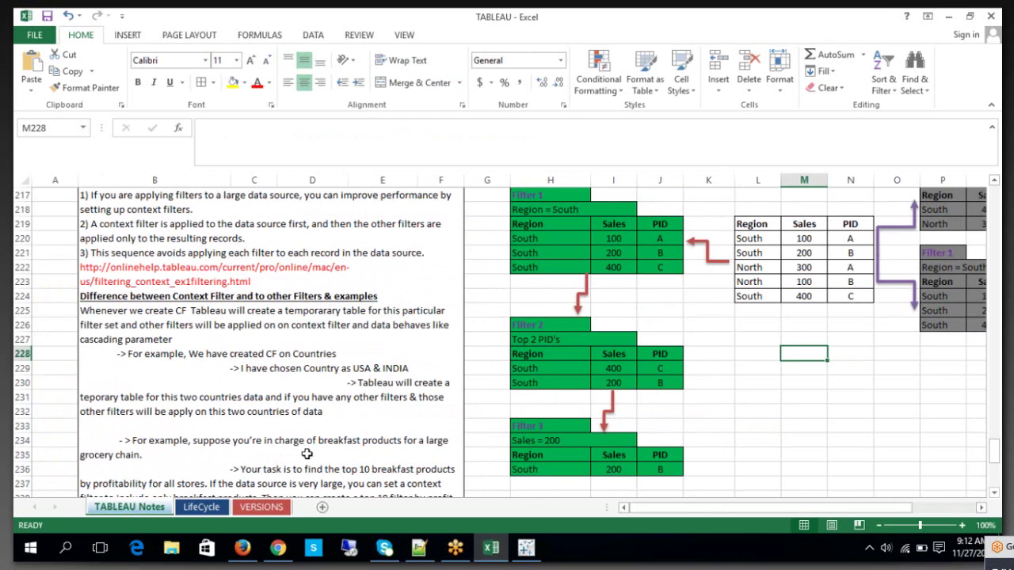
scroll(319, 414, "down", 2)
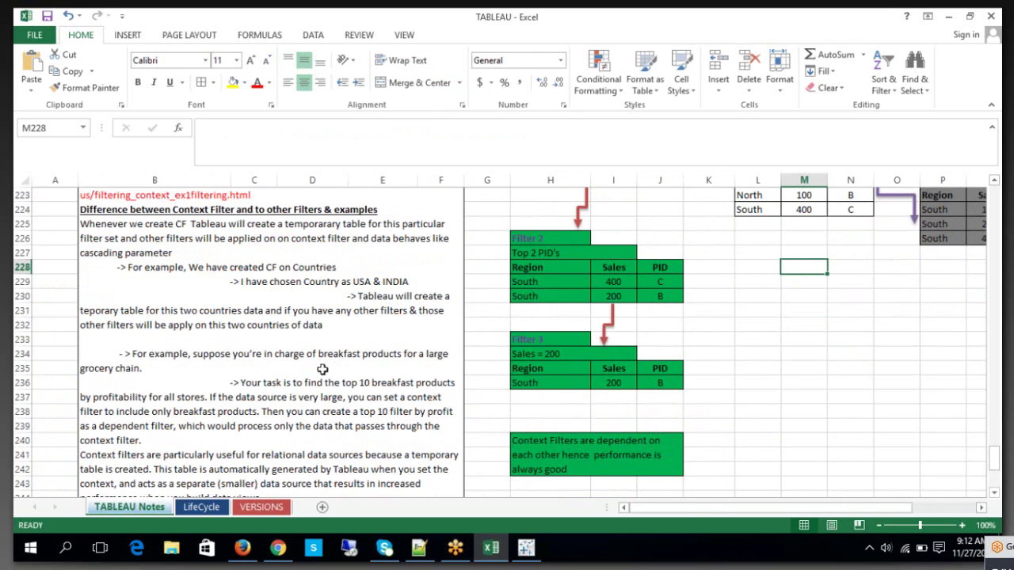
double_click(285, 269)
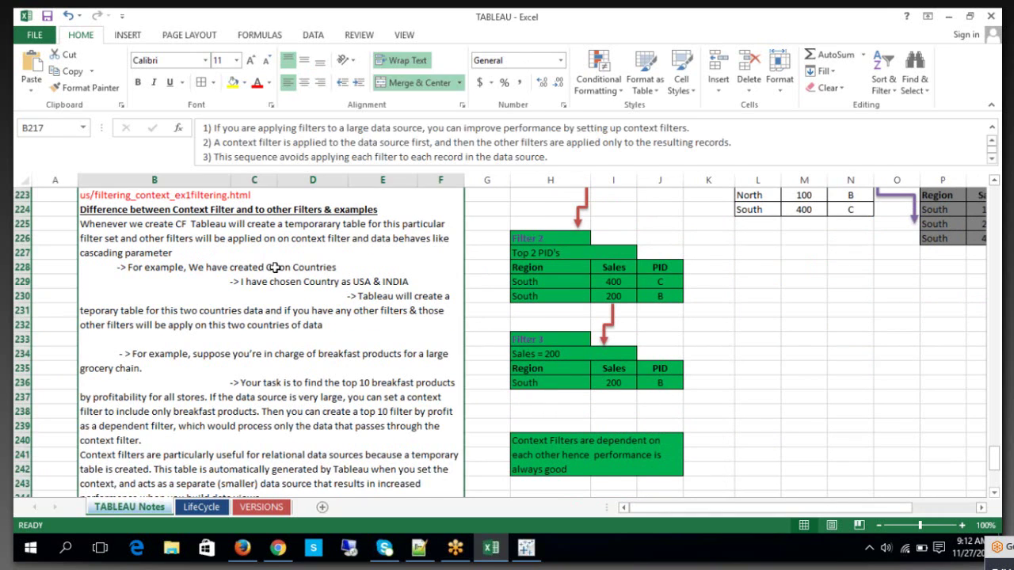
double_click(271, 354)
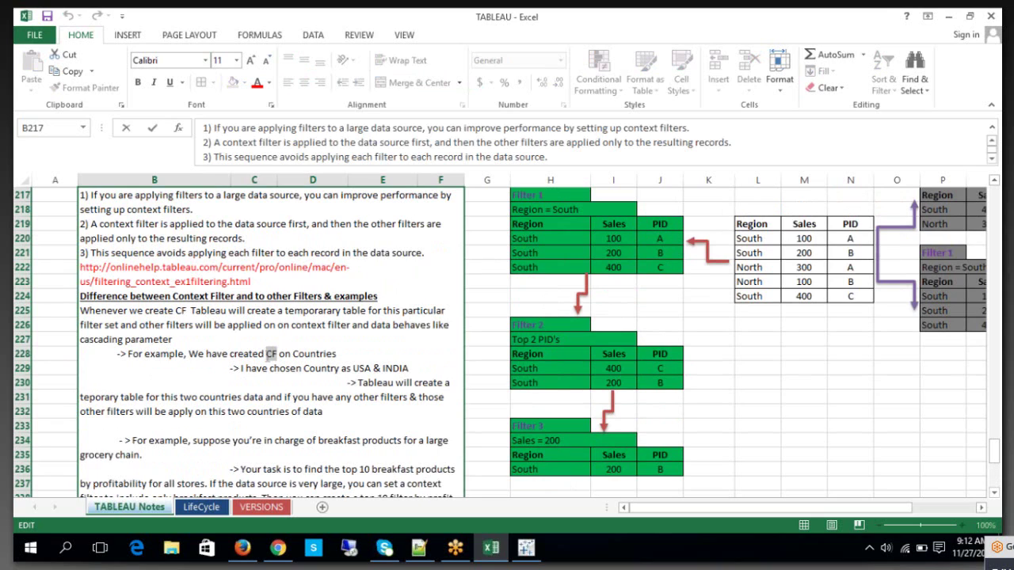
left_click(173, 339)
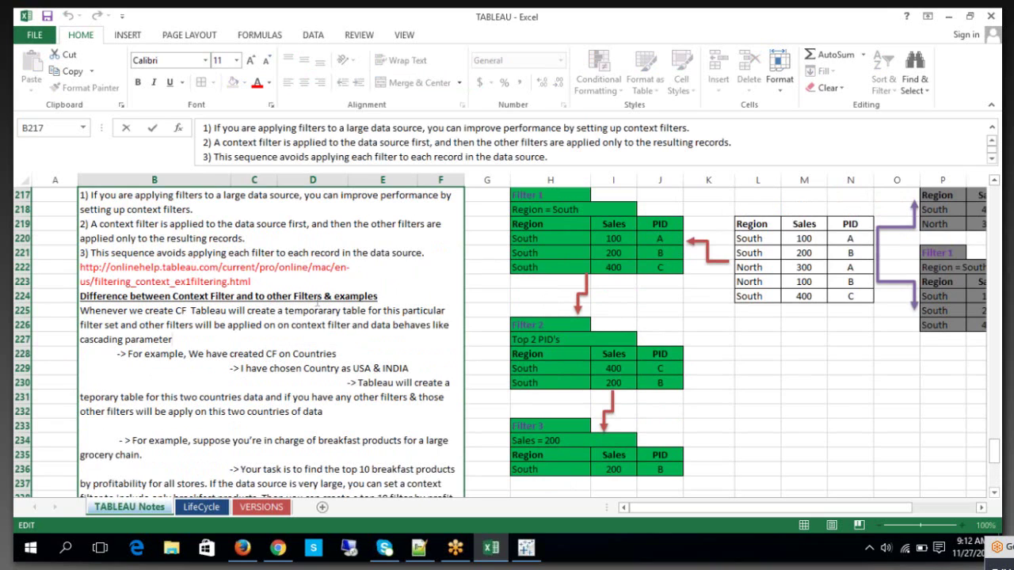